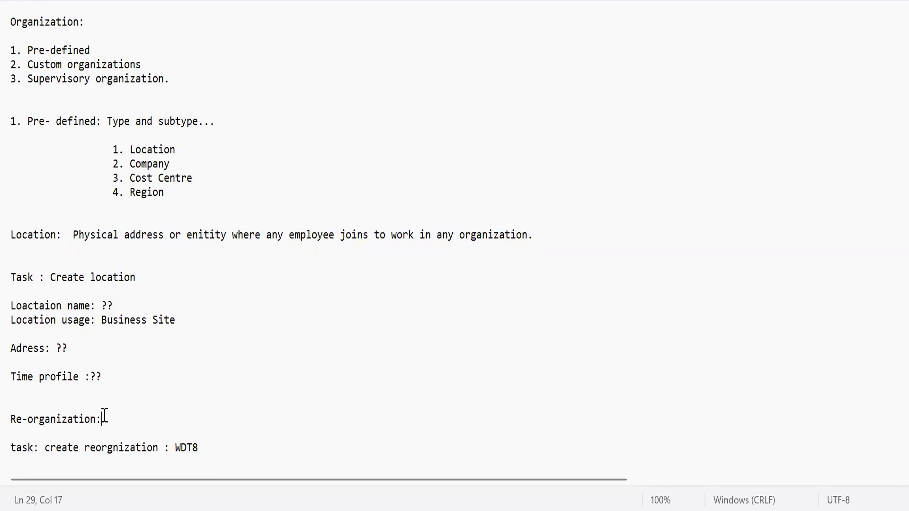
pyautogui.press('Down')
pyautogui.press('Down')
pyautogui.press('Down')
pyautogui.press('Down')
pyautogui.press('Down')
pyautogui.press('Down')
pyautogui.press('Down')
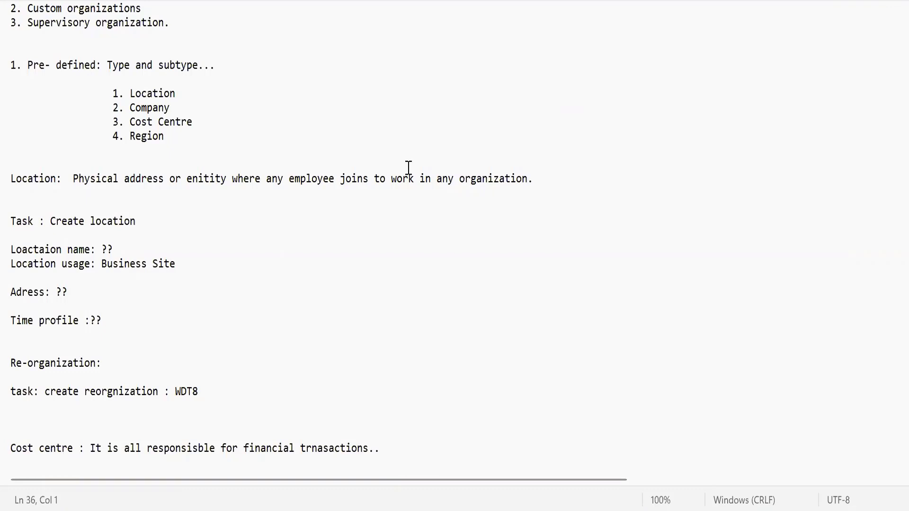
pyautogui.click(144, 363)
# Step: Switch to Workday, search for "cre reorg" and open the Create Reorganization task
pyautogui.click(313, 57)
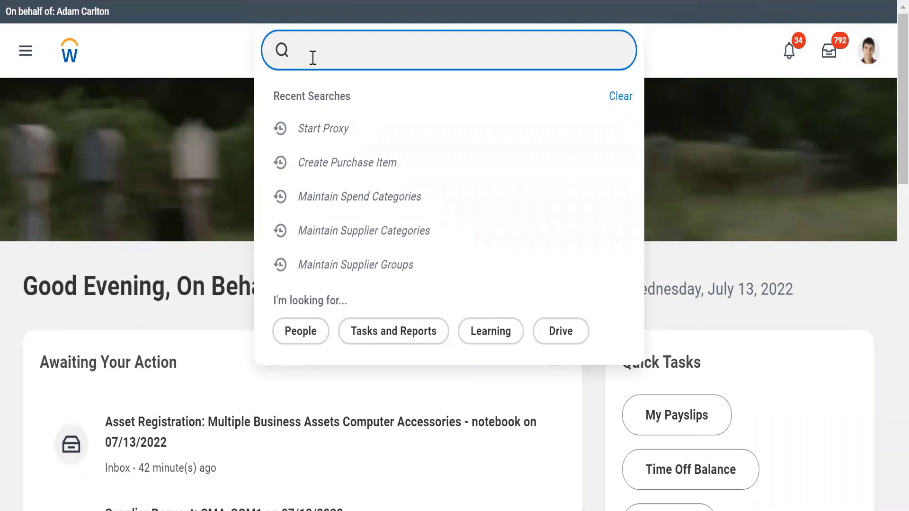
pyautogui.write('cre re')
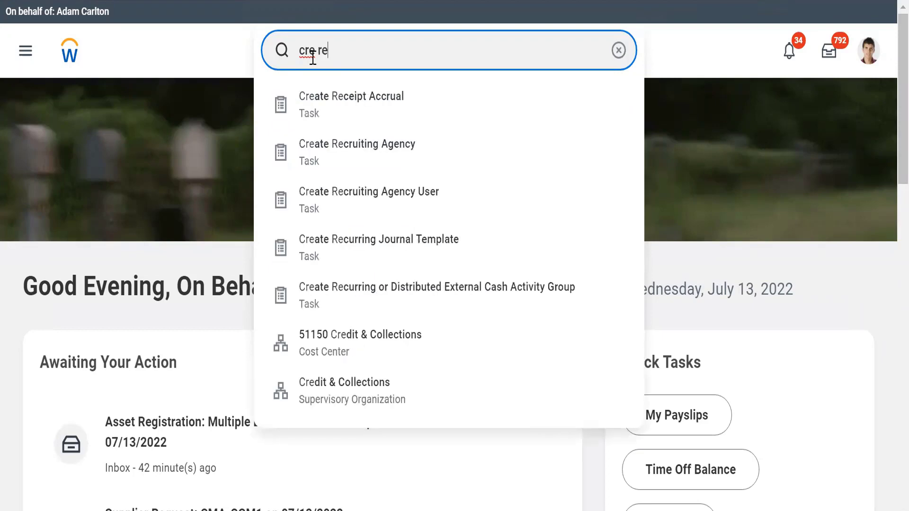
pyautogui.write('org')
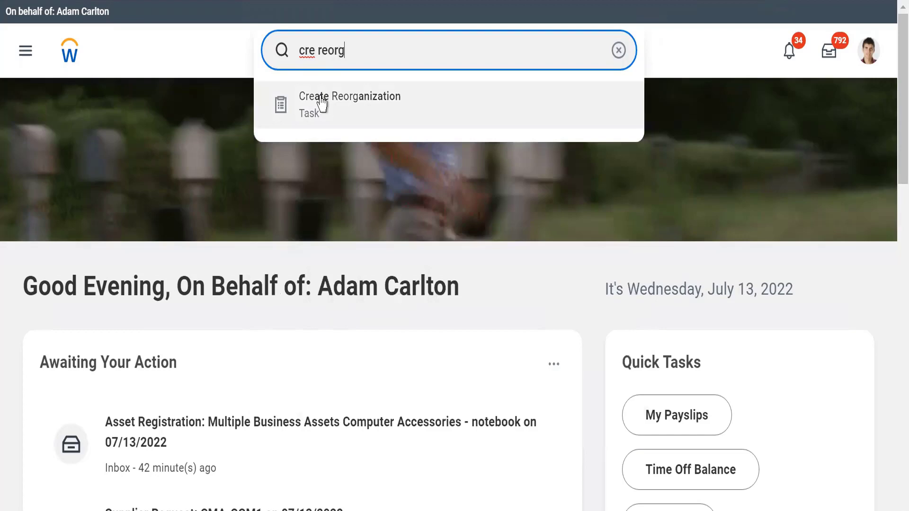
pyautogui.click(321, 99)
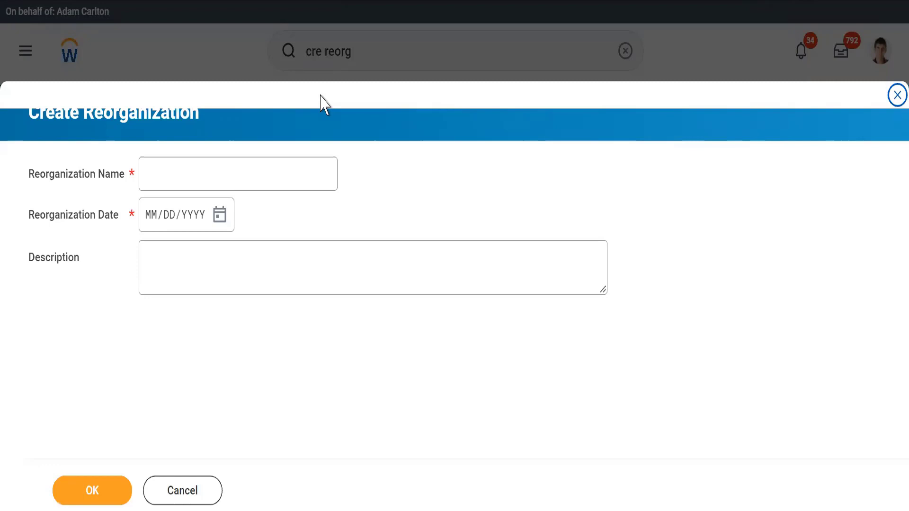
# Step: Create a reorganization named WLE7_Alphabet with the reorganization date 07/13/2022
pyautogui.click(174, 180)
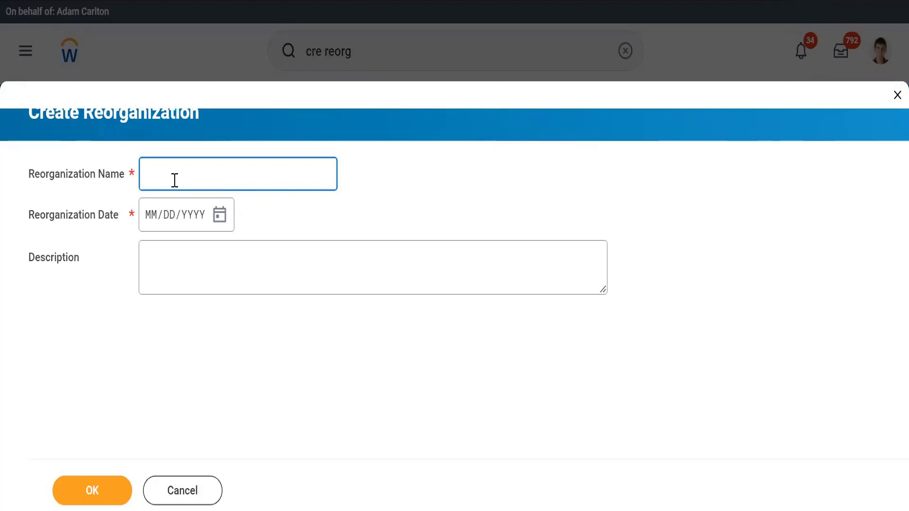
pyautogui.write('WLE7_')
pyautogui.write('Alphabet')
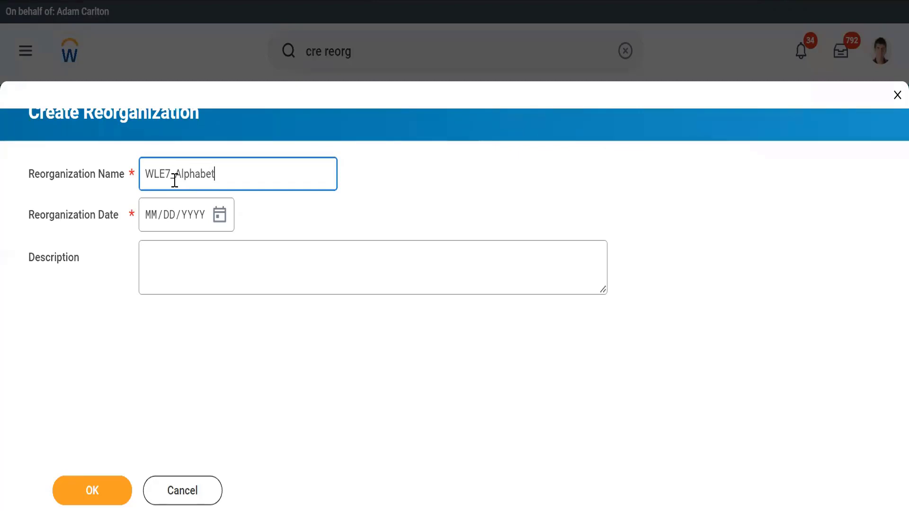
pyautogui.click(218, 221)
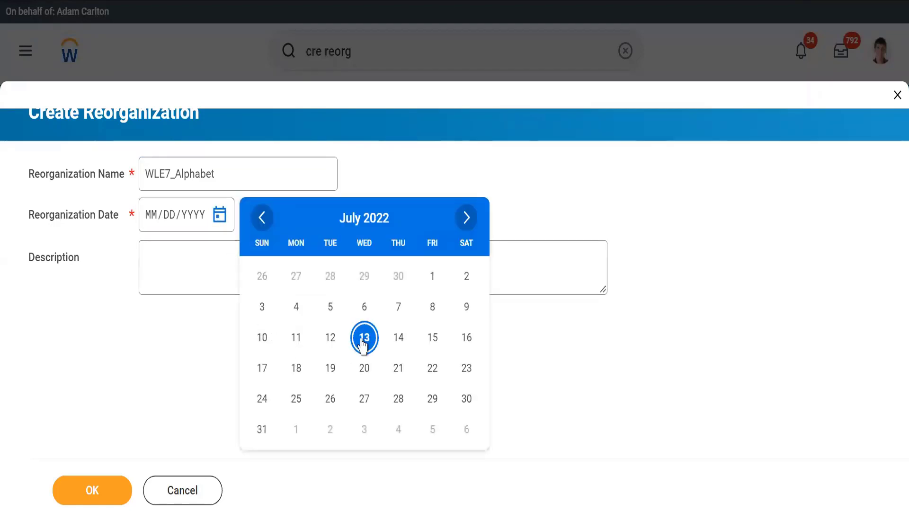
pyautogui.click(364, 338)
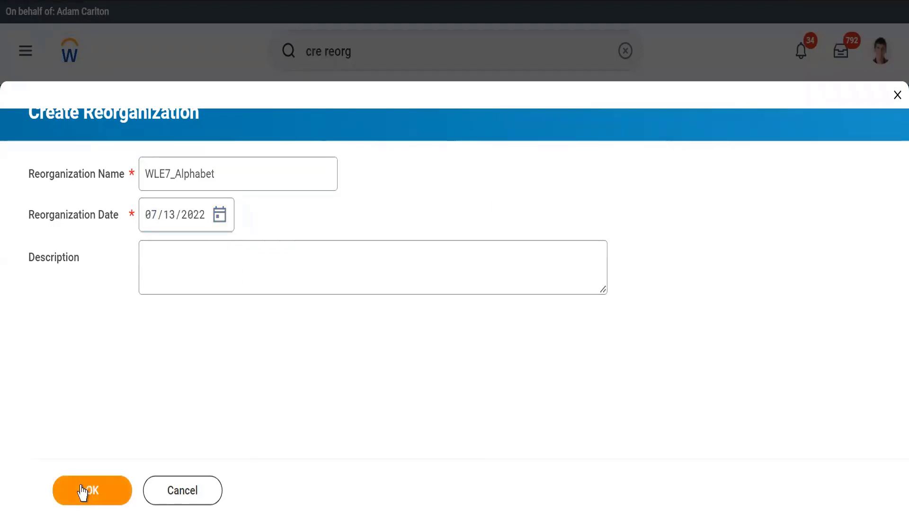
pyautogui.click(82, 492)
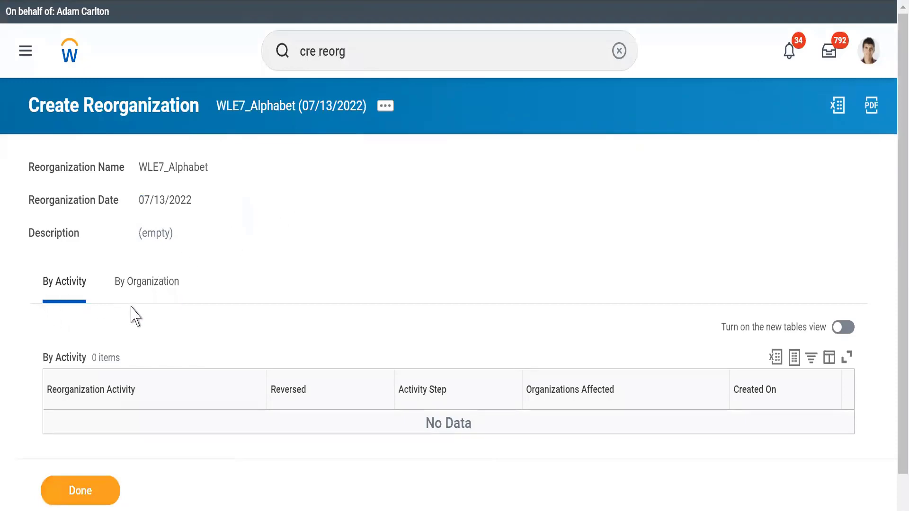
# Step: Examine the new reorganization's records by activity and by organization
pyautogui.click(61, 287)
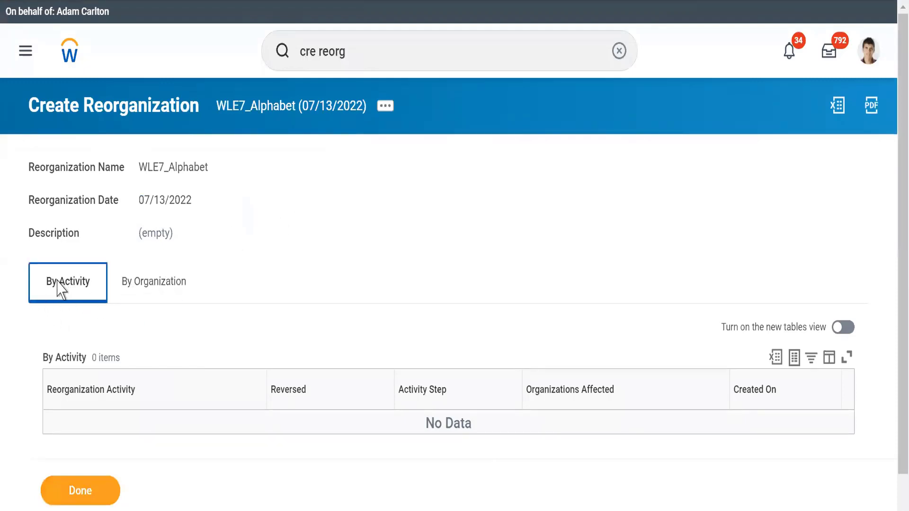
pyautogui.click(133, 298)
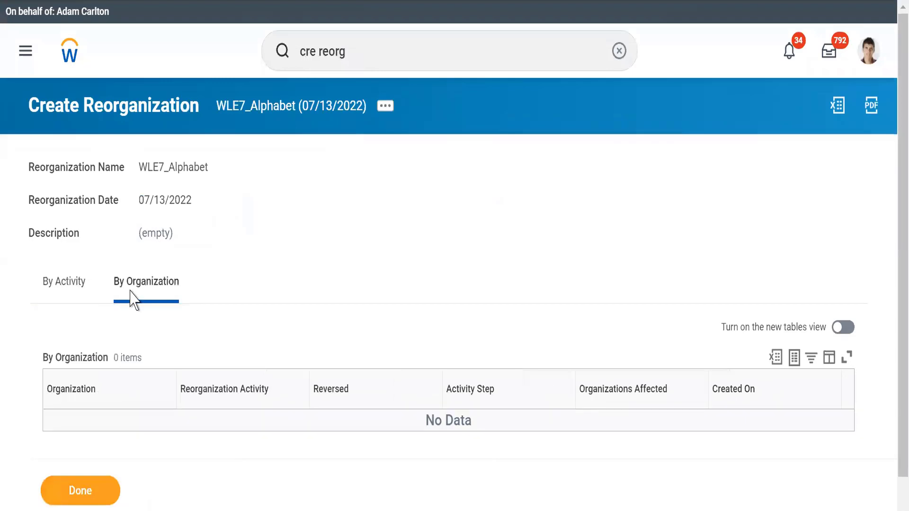
pyautogui.click(67, 292)
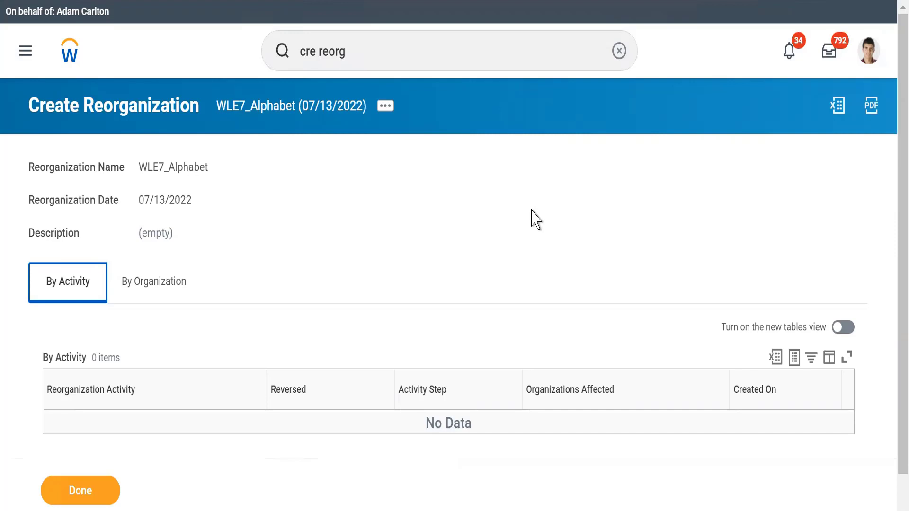
pyautogui.click(144, 289)
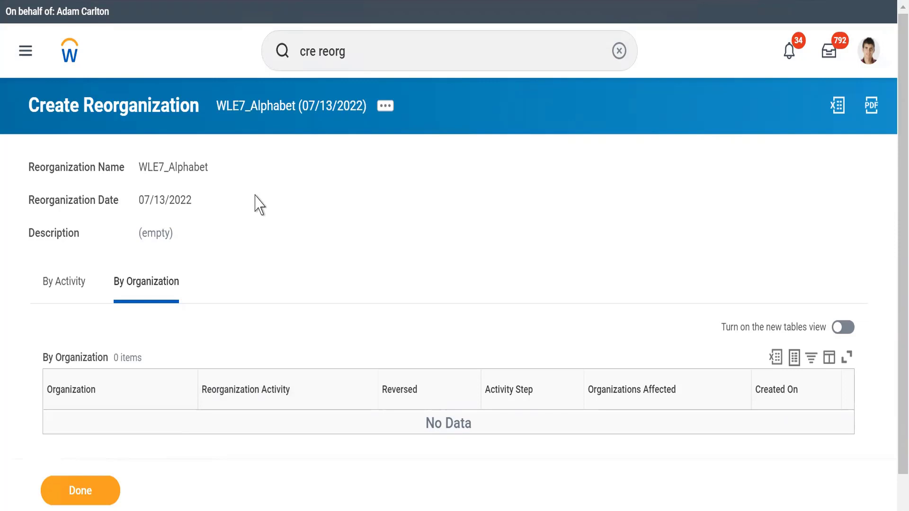
# Step: Clear the previous search term and search for "cre comp" to find the company creation task
pyautogui.click(619, 51)
pyautogui.click(621, 64)
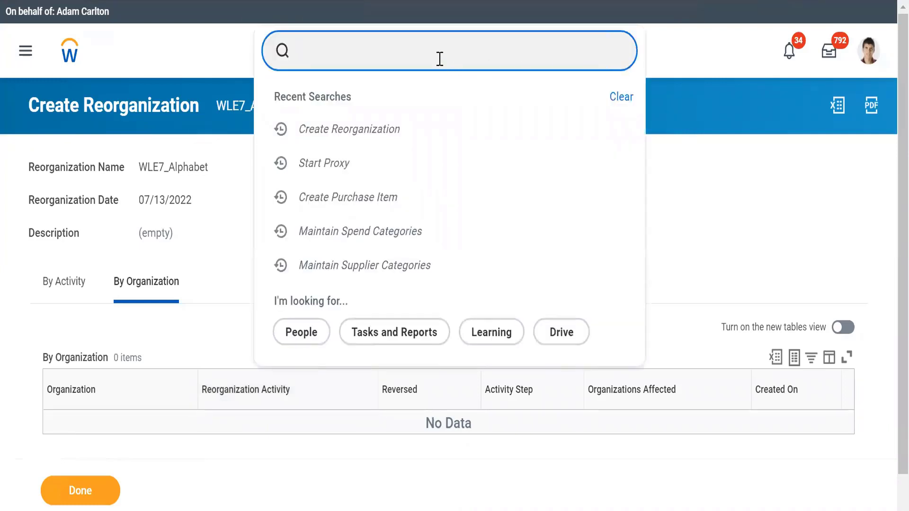
pyautogui.click(685, 56)
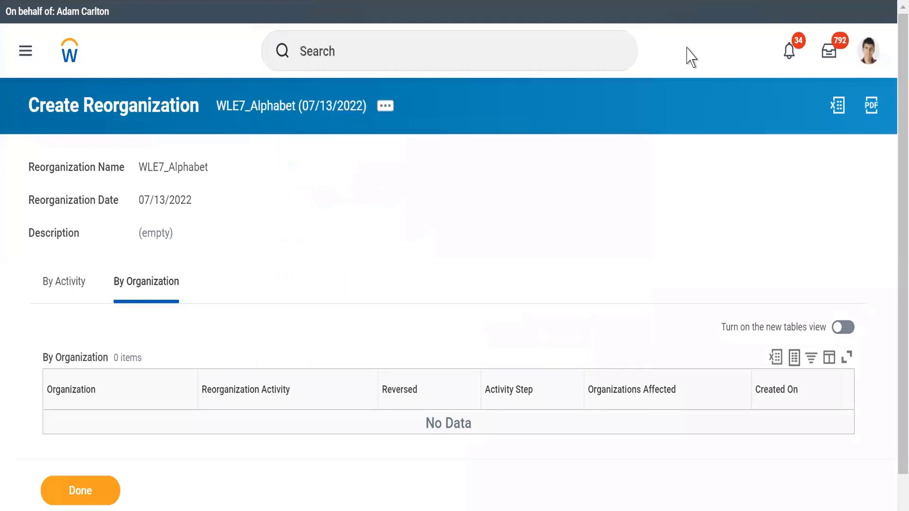
pyautogui.click(346, 53)
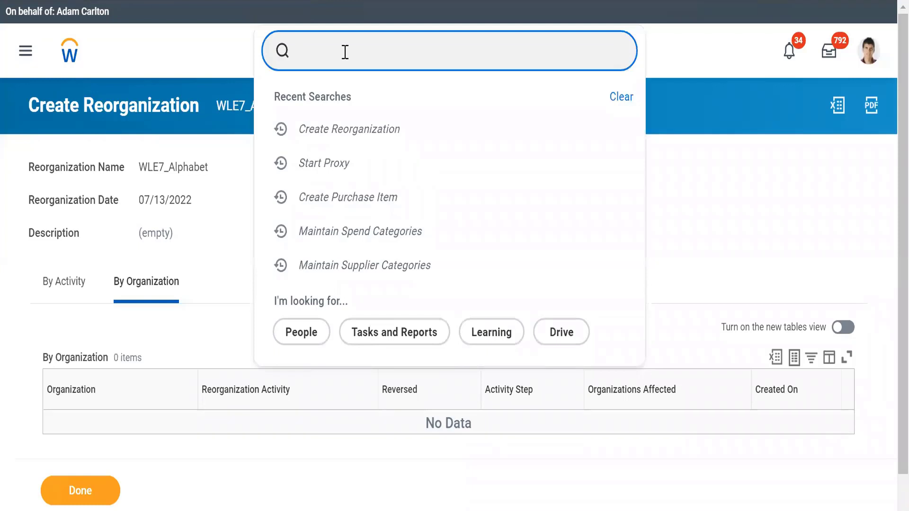
pyautogui.write('cre comp')
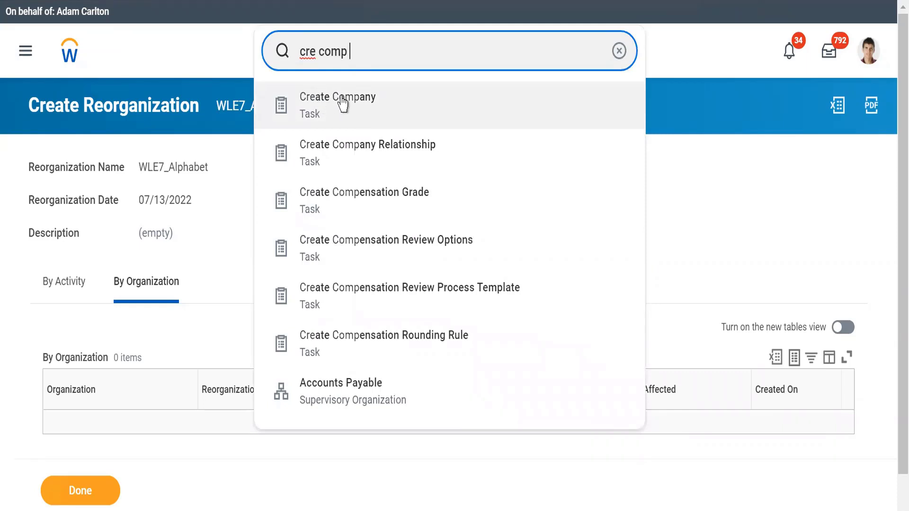
pyautogui.write('hier')
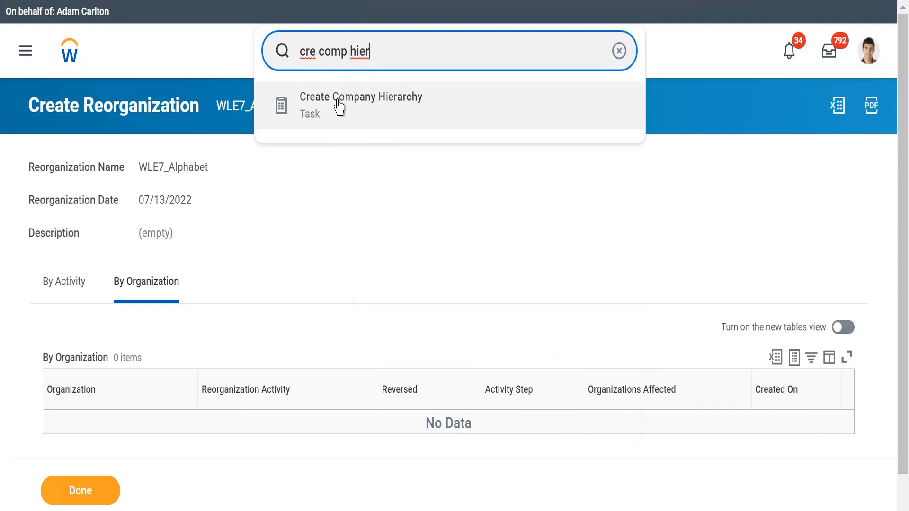
pyautogui.press('BackSpace')
pyautogui.press('BackSpace')
pyautogui.press('BackSpace')
pyautogui.press('BackSpace')
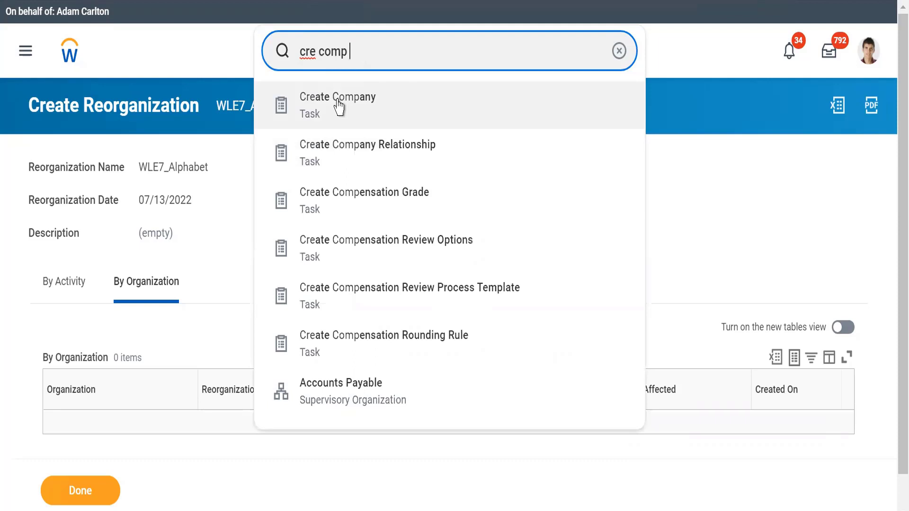
# Step: Start the Create Company task with WLE7_Alphabet (07/13/2022) as its reorganization
pyautogui.click(339, 107)
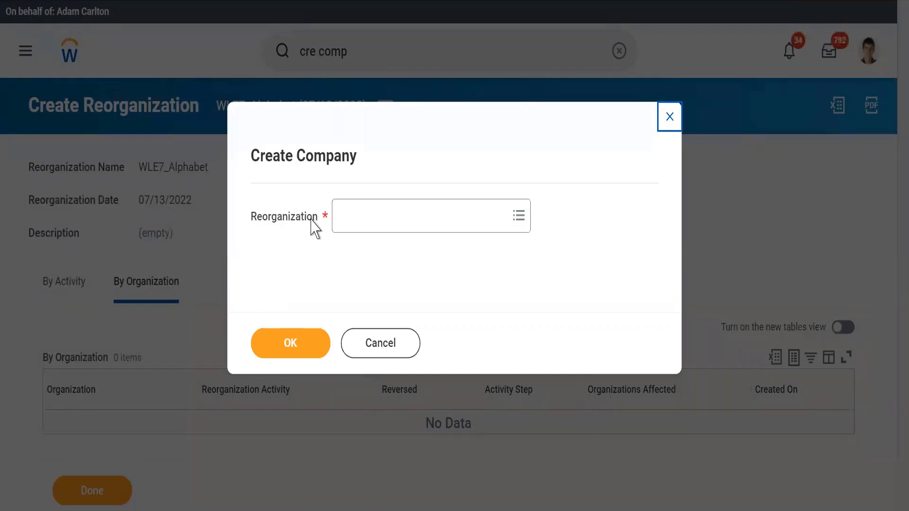
pyautogui.click(354, 211)
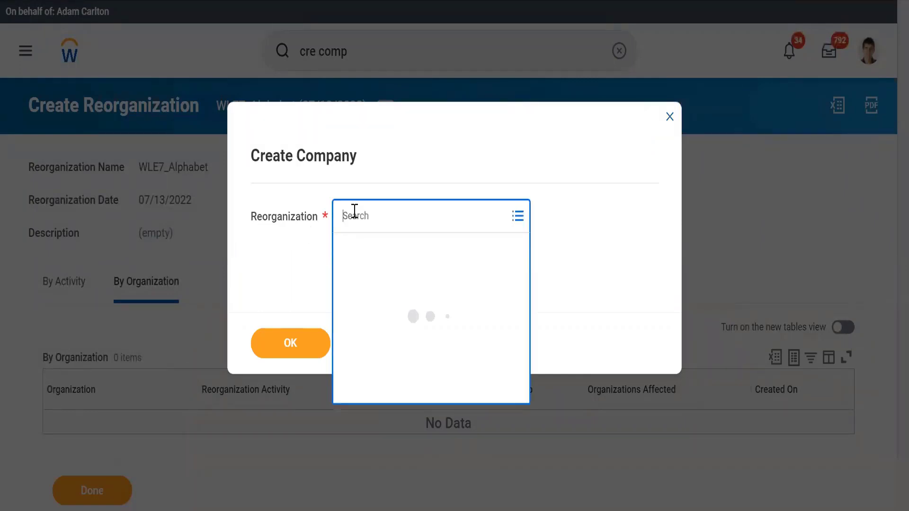
pyautogui.write('W')
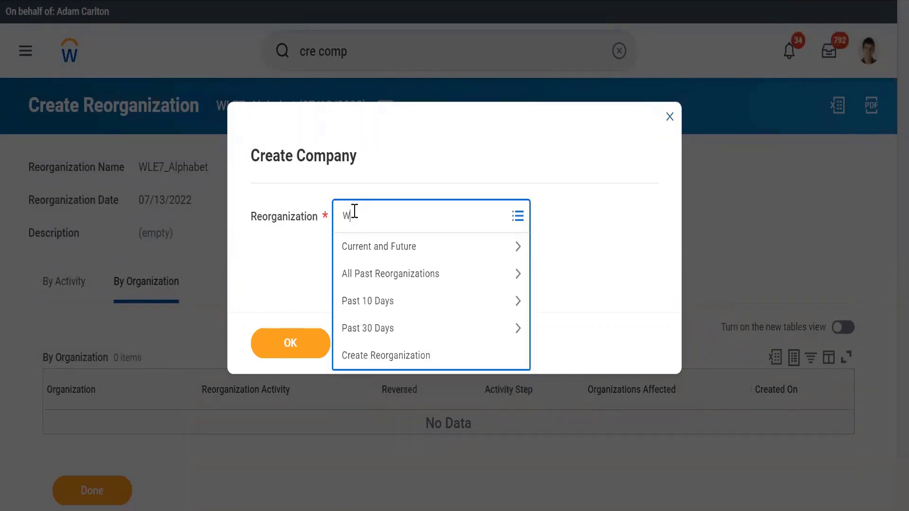
pyautogui.write('LE7_')
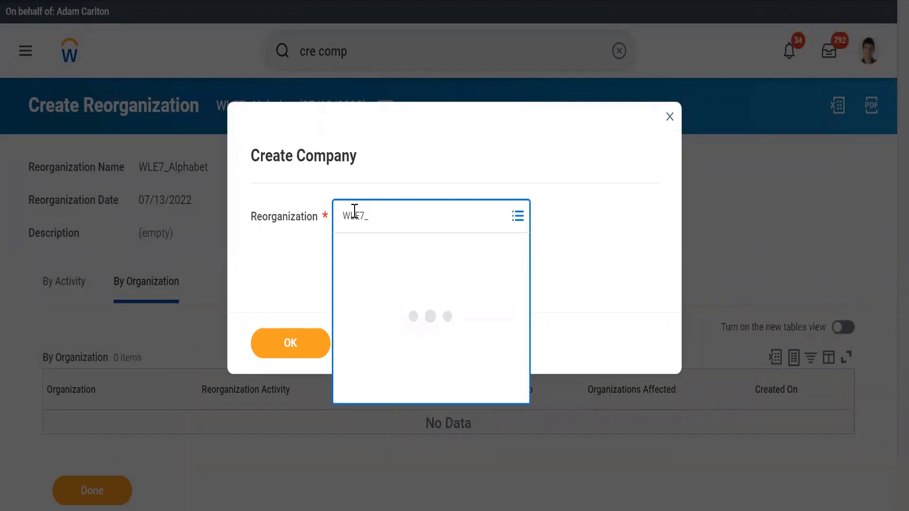
pyautogui.click(369, 265)
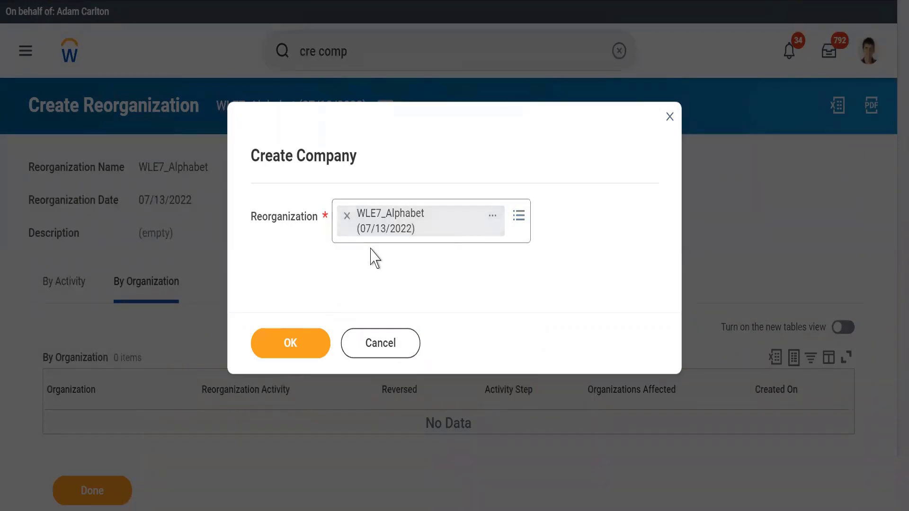
pyautogui.click(275, 339)
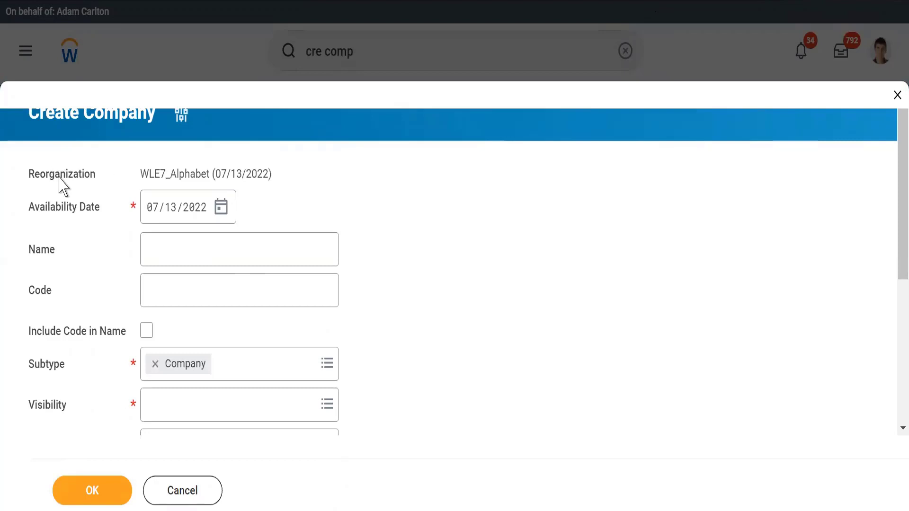
# Step: Enter "Alphabet inc" as the company's name and "WLE7_" as its code
pyautogui.tripleClick(197, 173)
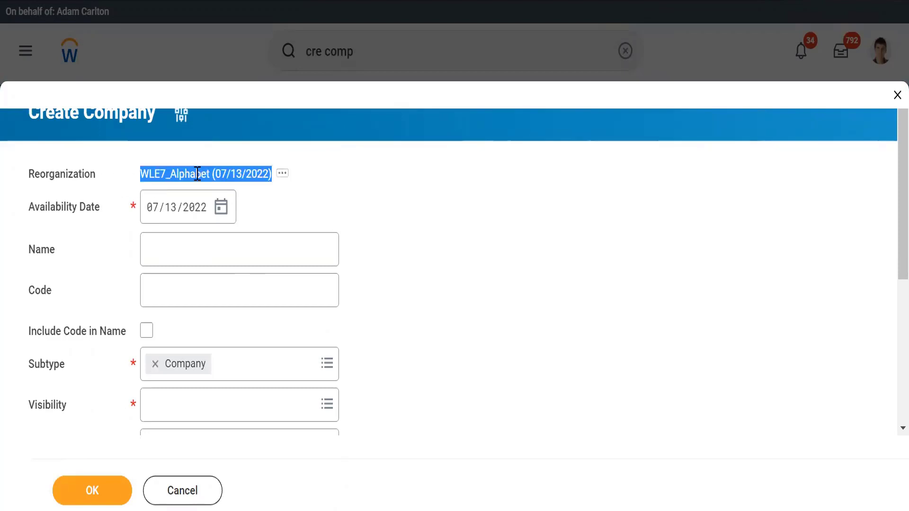
pyautogui.click(161, 262)
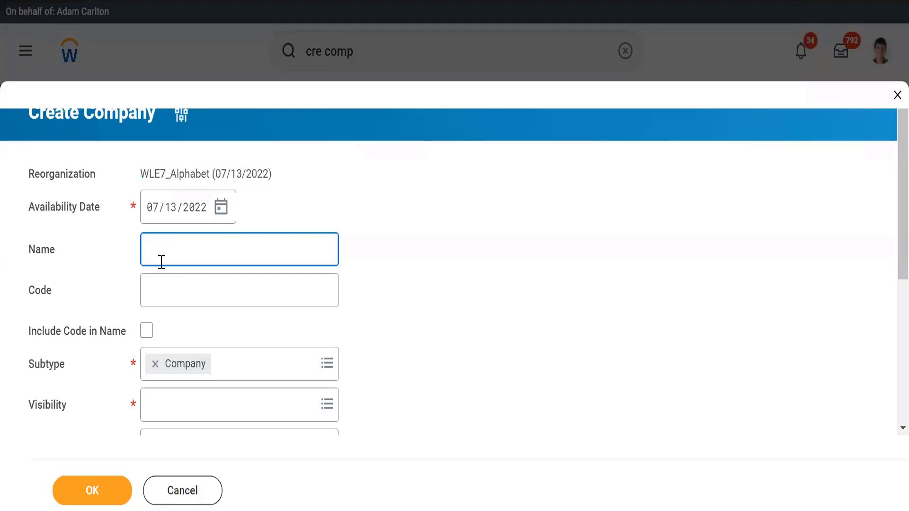
pyautogui.write('Alphabet inc')
pyautogui.write('.')
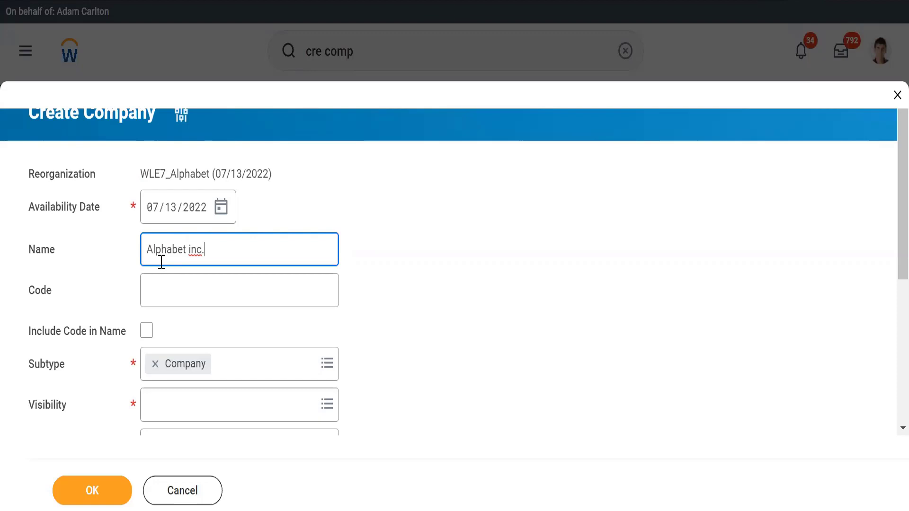
pyautogui.press('BackSpace')
pyautogui.click(150, 289)
pyautogui.write('WLE7_')
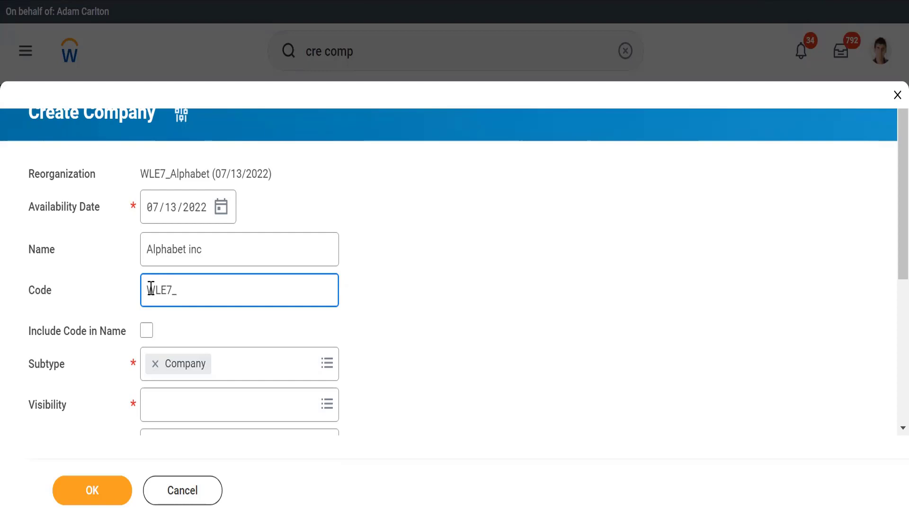
pyautogui.click(373, 326)
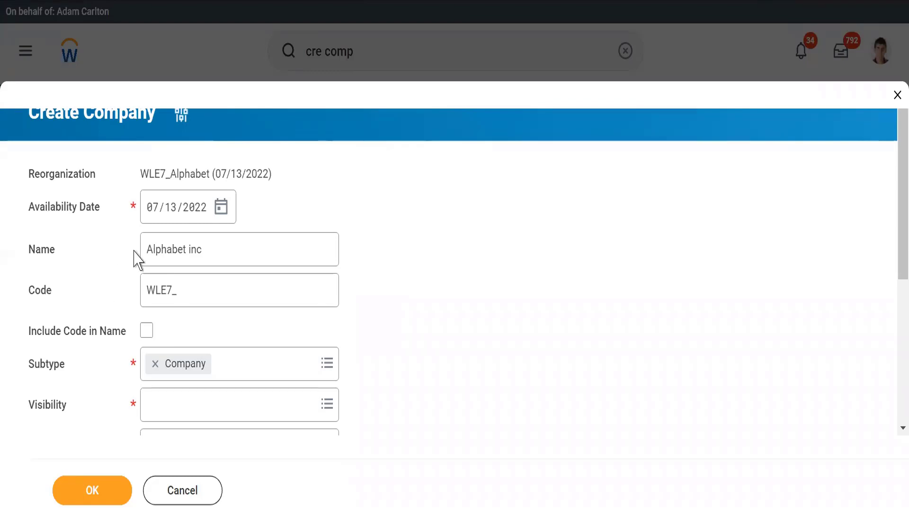
# Step: Review the entered name and code, and set the company to include its code in the name
pyautogui.tripleClick(155, 248)
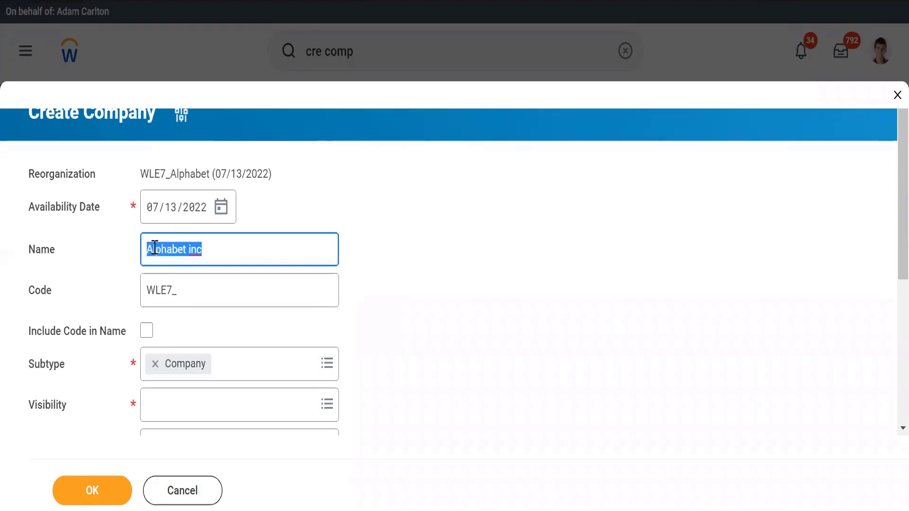
pyautogui.click(212, 249)
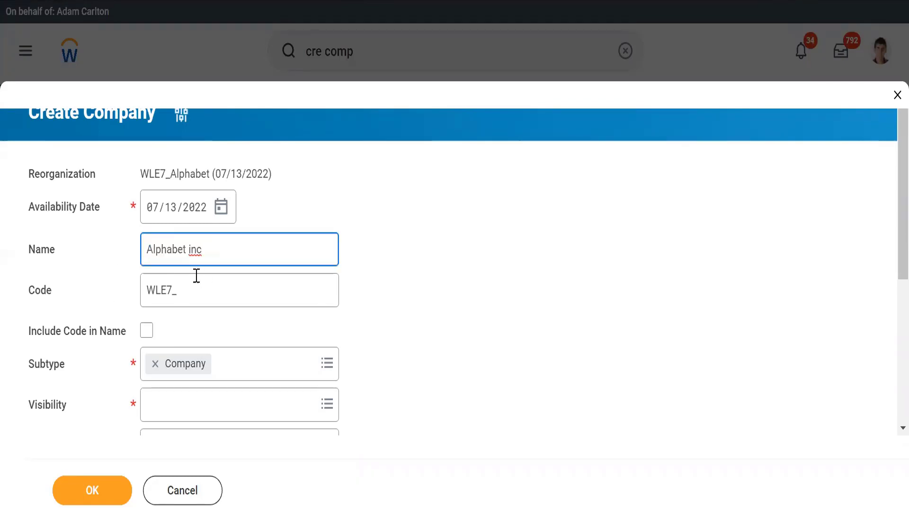
pyautogui.doubleClick(160, 286)
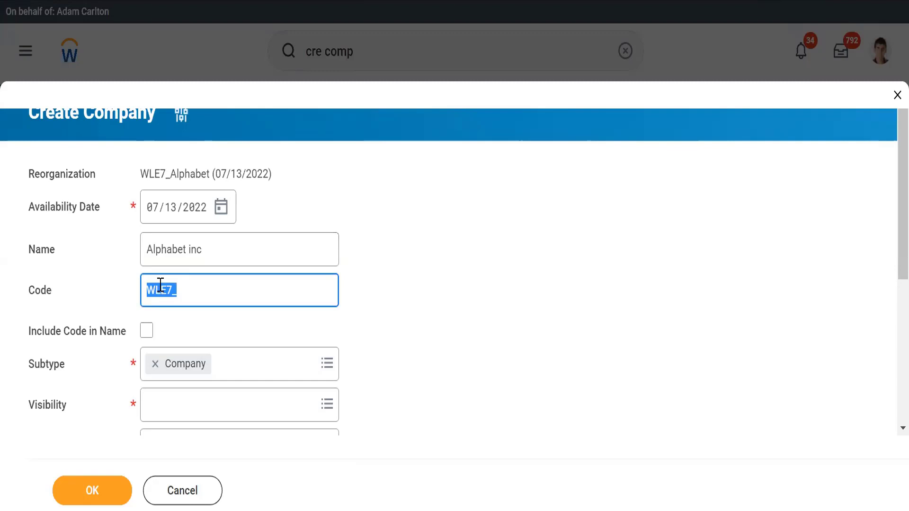
pyautogui.click(147, 332)
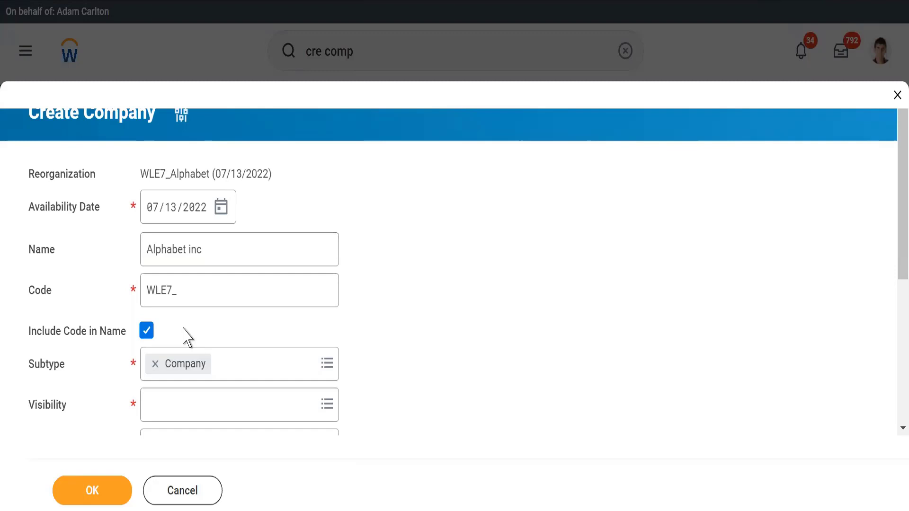
# Step: Check the company's availability date against the calendar, and review the reorganization and name entered in the form
pyautogui.click(224, 214)
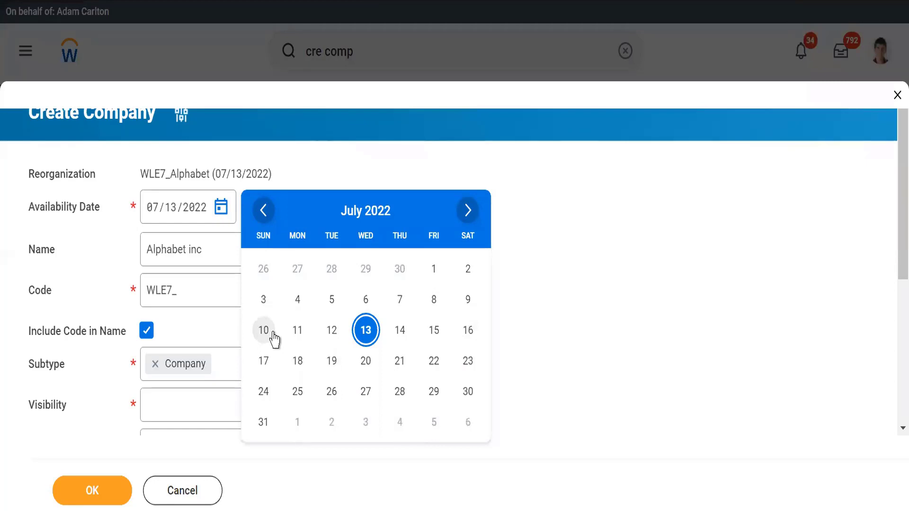
pyautogui.click(375, 158)
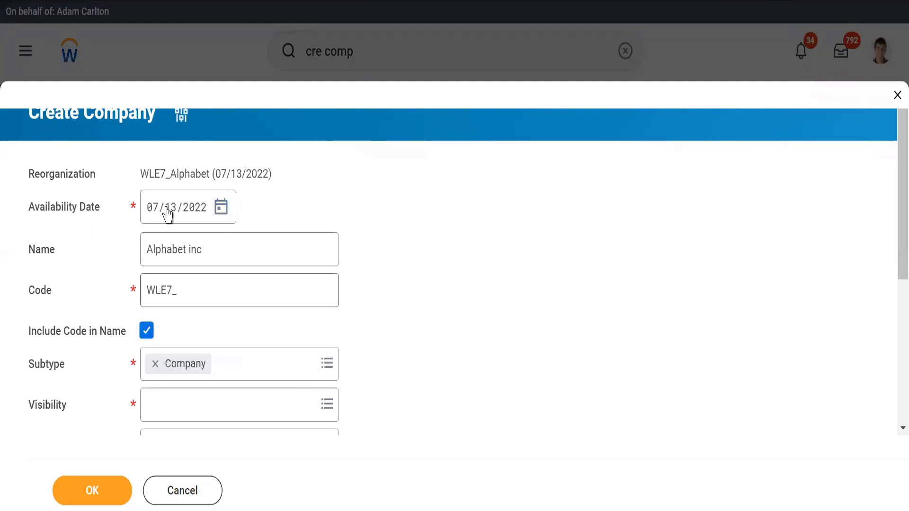
pyautogui.moveTo(140, 169); pyautogui.dragTo(211, 174)
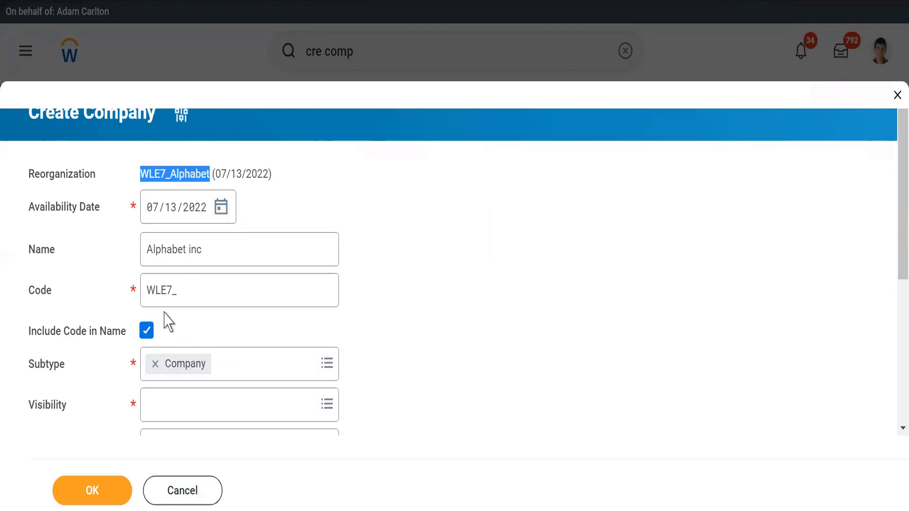
pyautogui.click(204, 254)
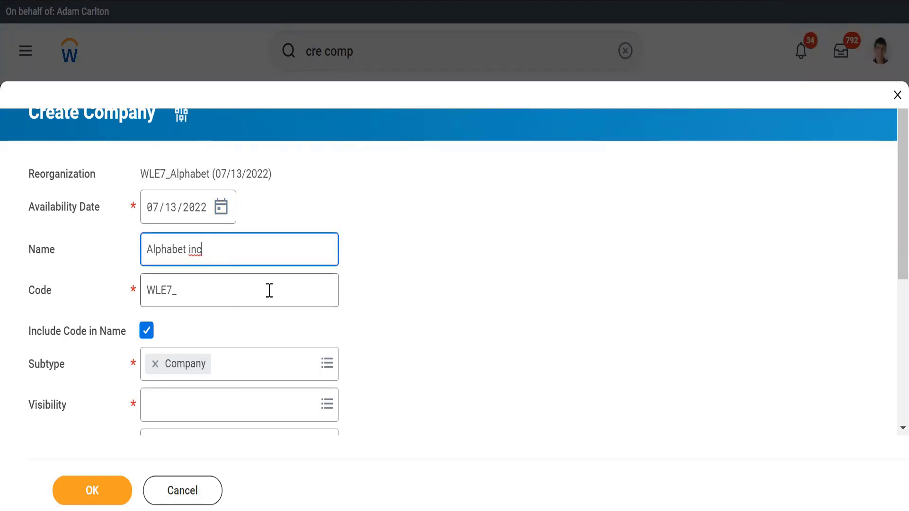
pyautogui.click(388, 312)
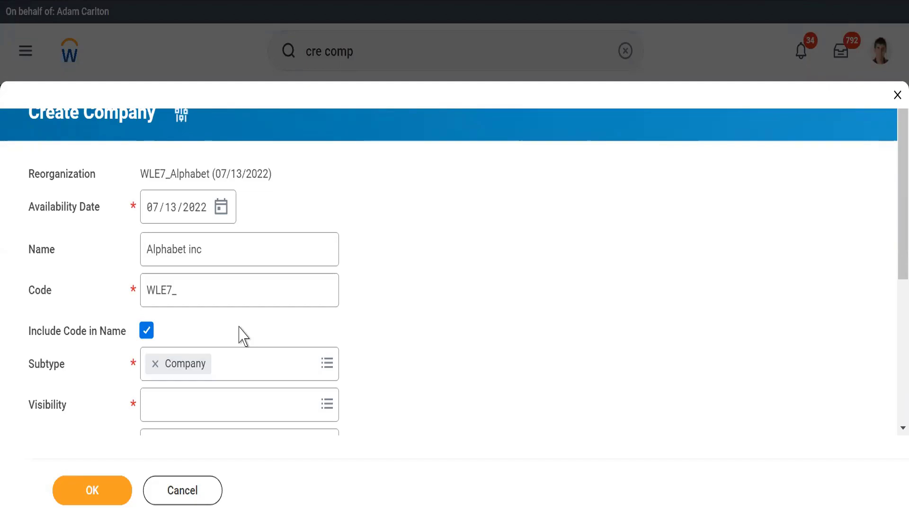
# Step: Switch to the Notepad notes and review the pre-defined organization types and subtypes, highlighting Type and Company
pyautogui.hotkey('alt', 'Tab')
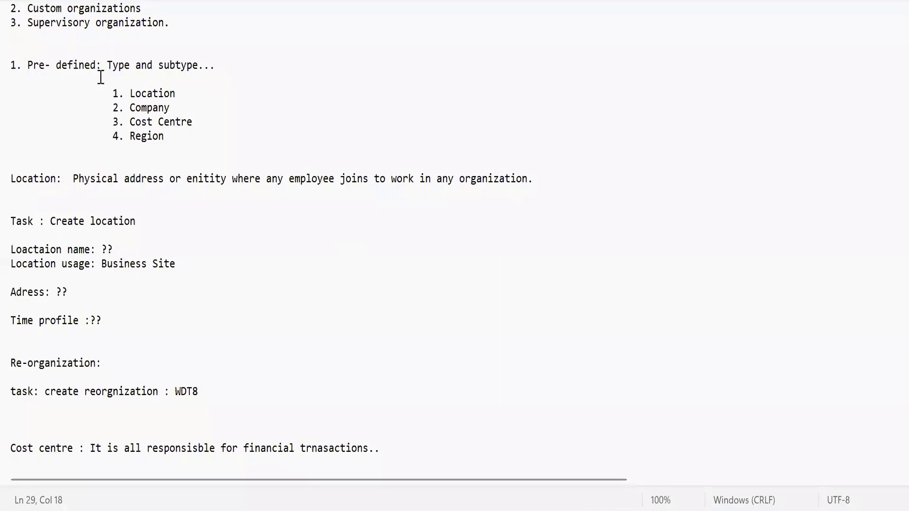
pyautogui.moveTo(90, 64); pyautogui.dragTo(254, 76)
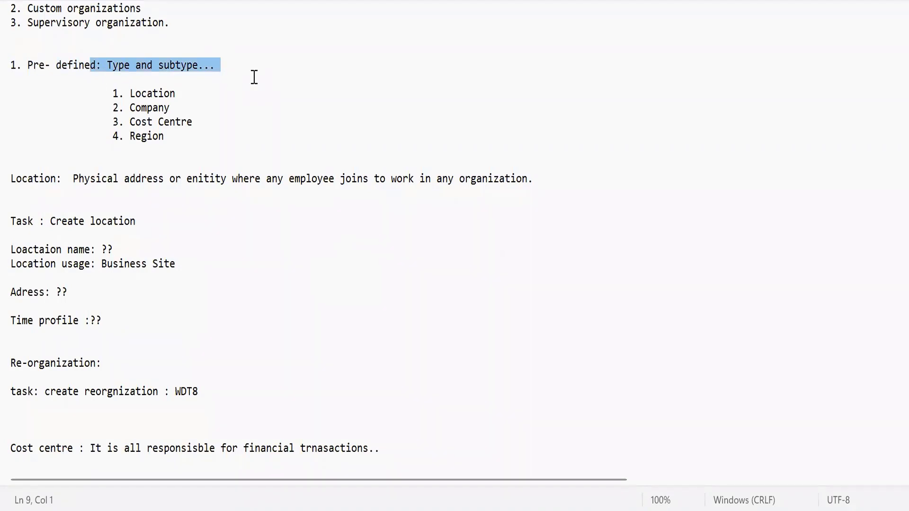
pyautogui.tripleClick(124, 71)
pyautogui.doubleClick(122, 67)
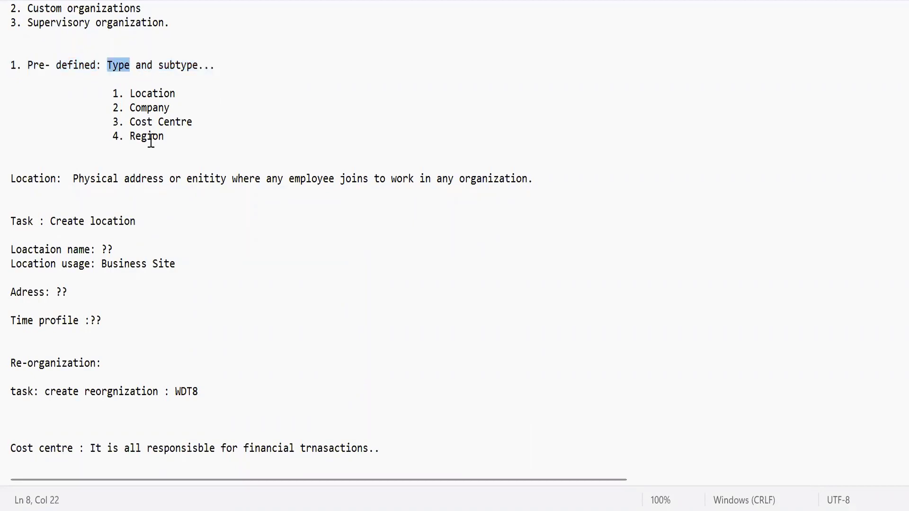
pyautogui.click(200, 95)
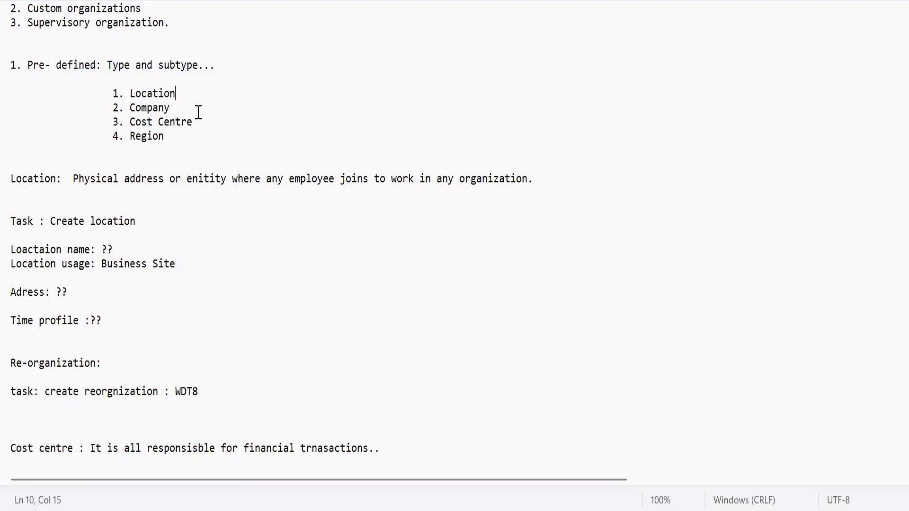
pyautogui.doubleClick(147, 109)
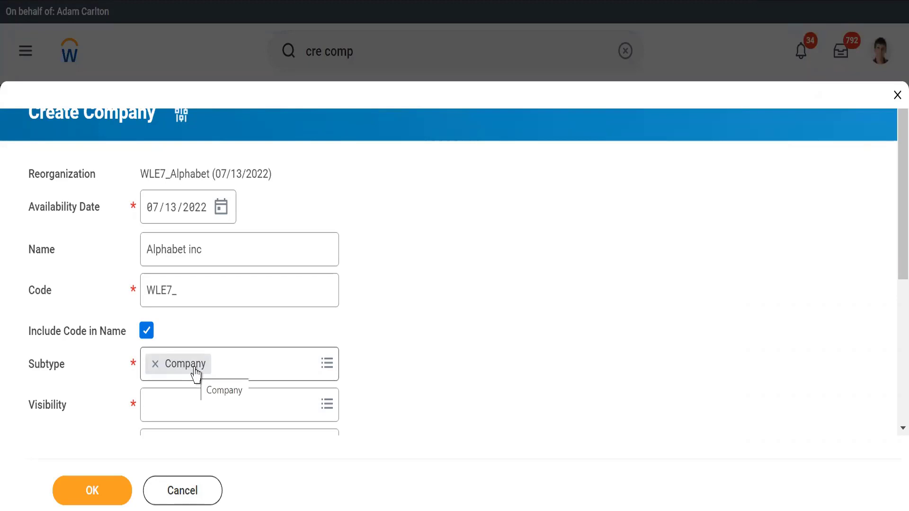
# Step: Return to Workday and check which subtype options are available for the company
pyautogui.click(274, 370)
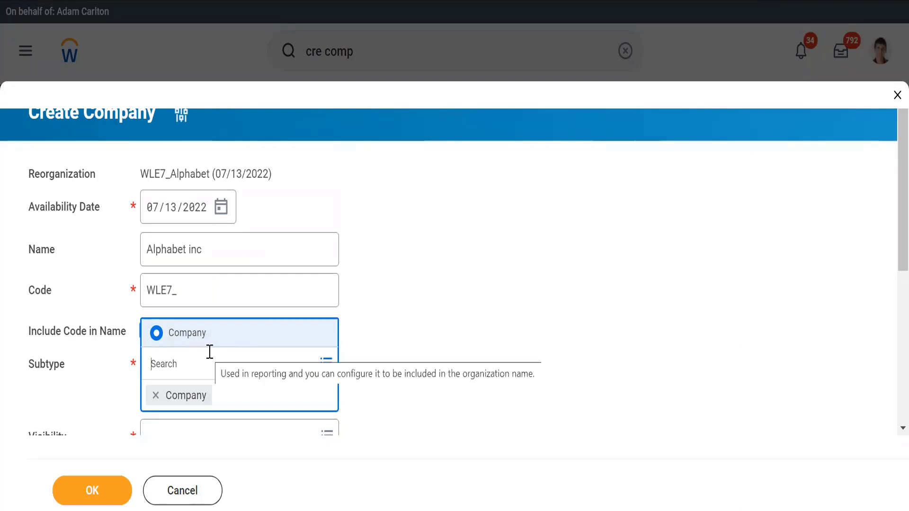
pyautogui.click(426, 351)
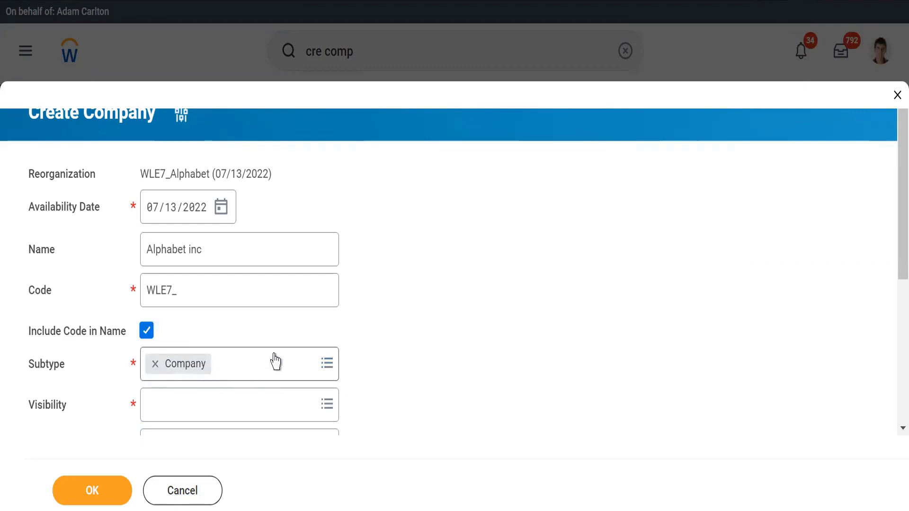
pyautogui.moveTo(277, 361)
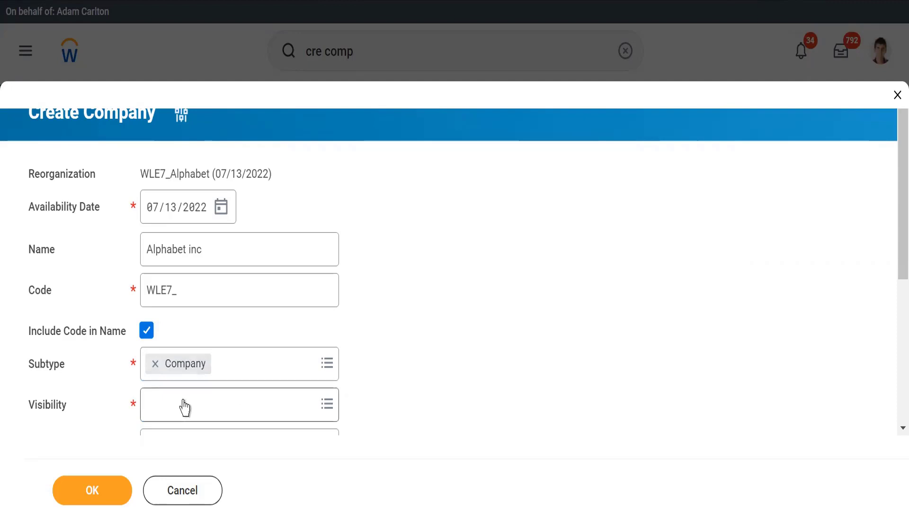
# Step: Set the company's visibility to Everyone and its company currency to USD
pyautogui.click(156, 406)
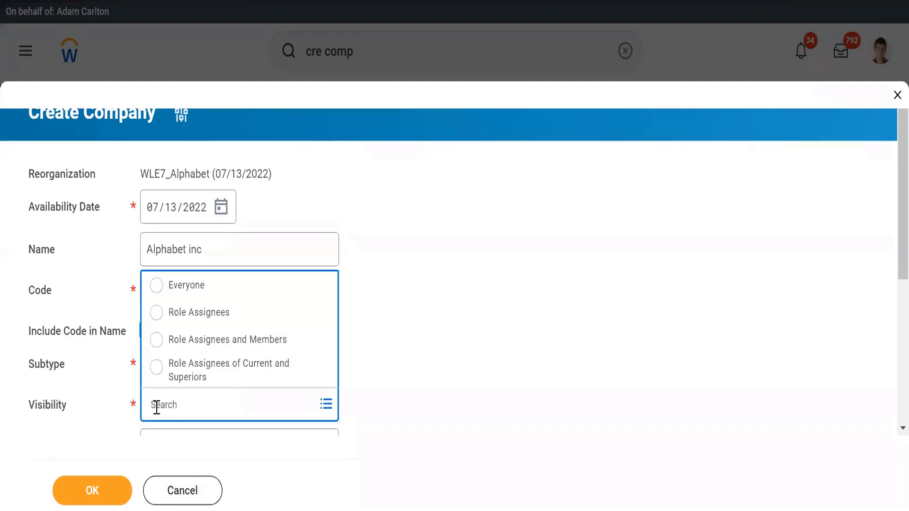
pyautogui.click(159, 286)
pyautogui.click(469, 344)
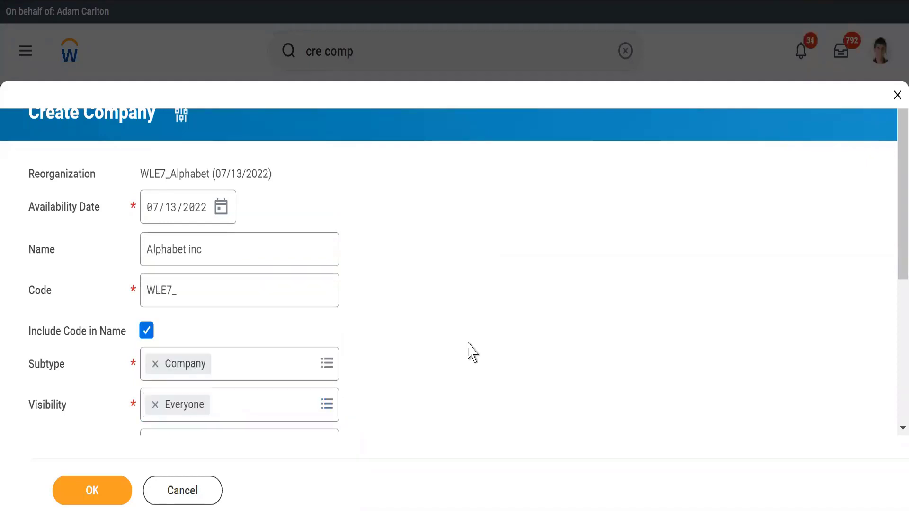
pyautogui.scroll(-5, 469, 353)
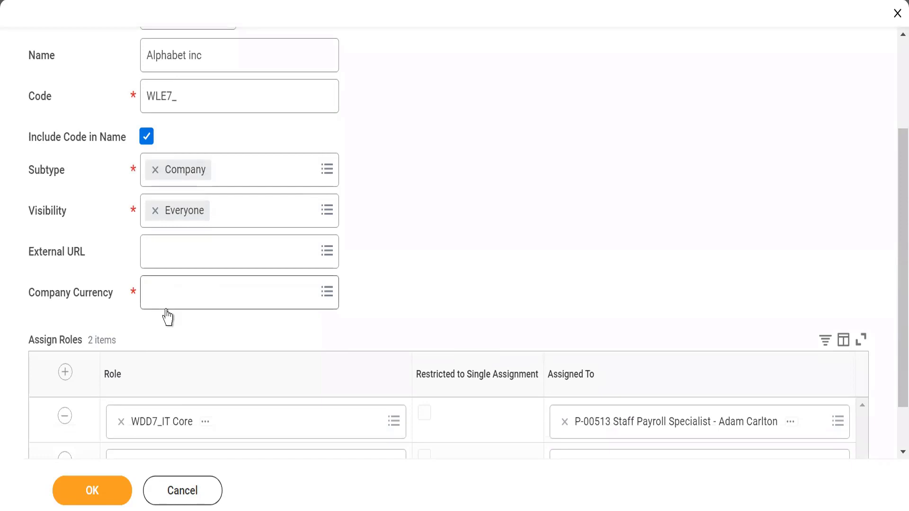
pyautogui.click(156, 283)
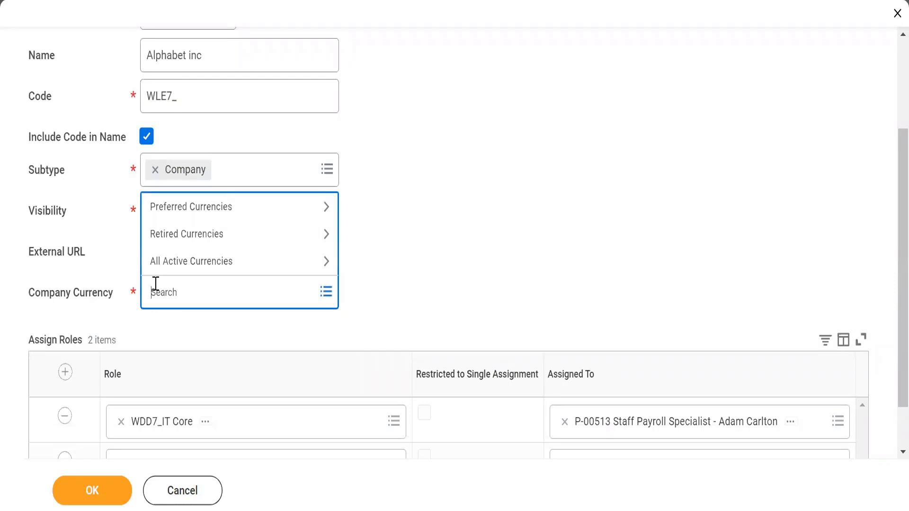
pyautogui.write('usd')
pyautogui.press('Return')
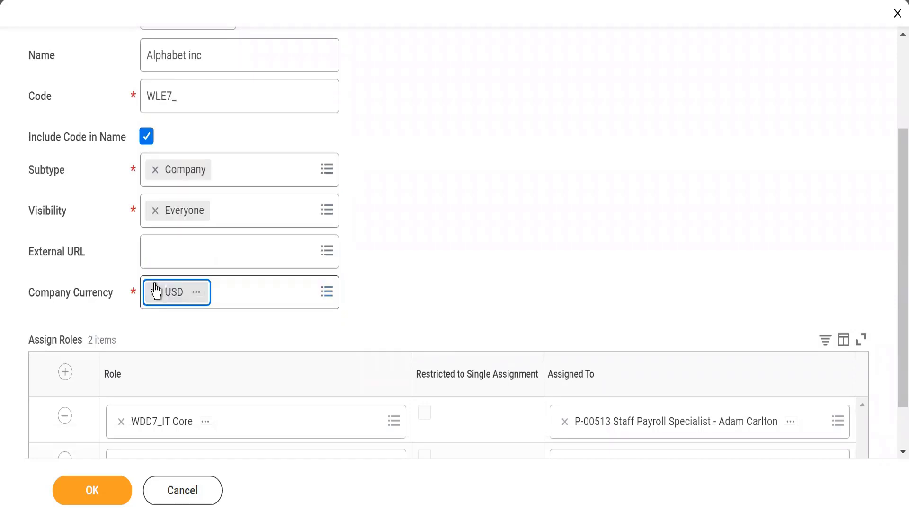
pyautogui.click(119, 84)
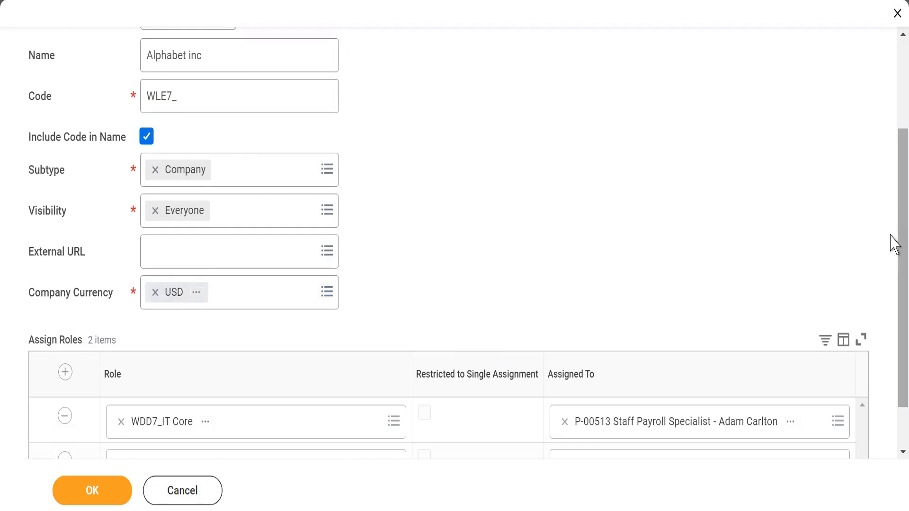
# Step: Review the Assign Roles table and try to submit the company with its two prefilled role assignments
pyautogui.scroll(-2, 888, 284)
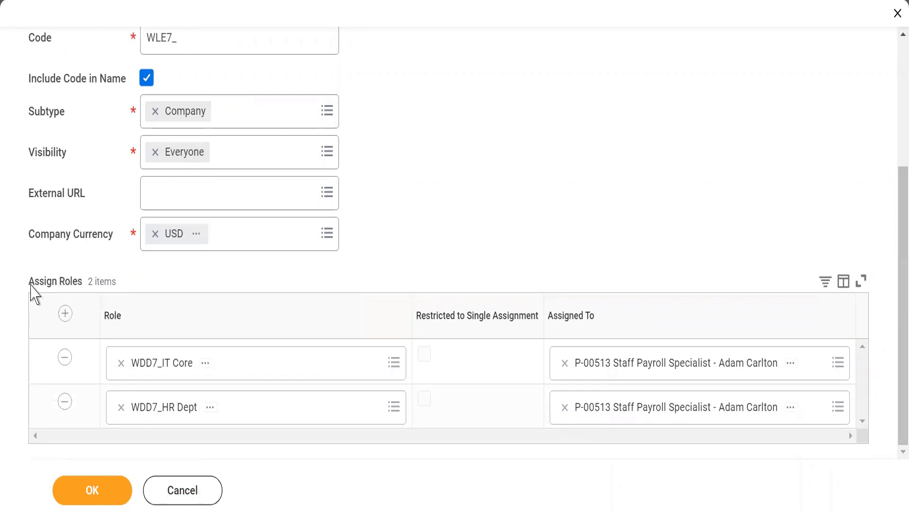
pyautogui.moveTo(38, 282); pyautogui.dragTo(117, 287)
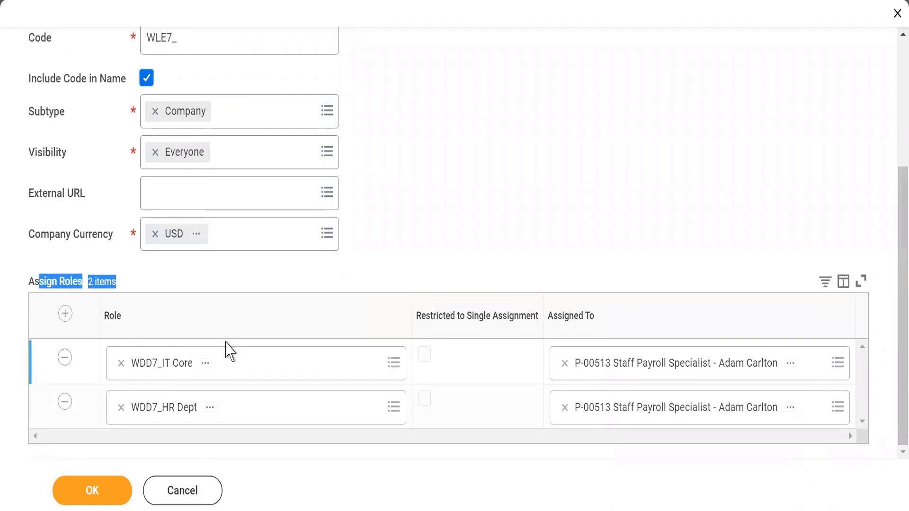
pyautogui.click(358, 263)
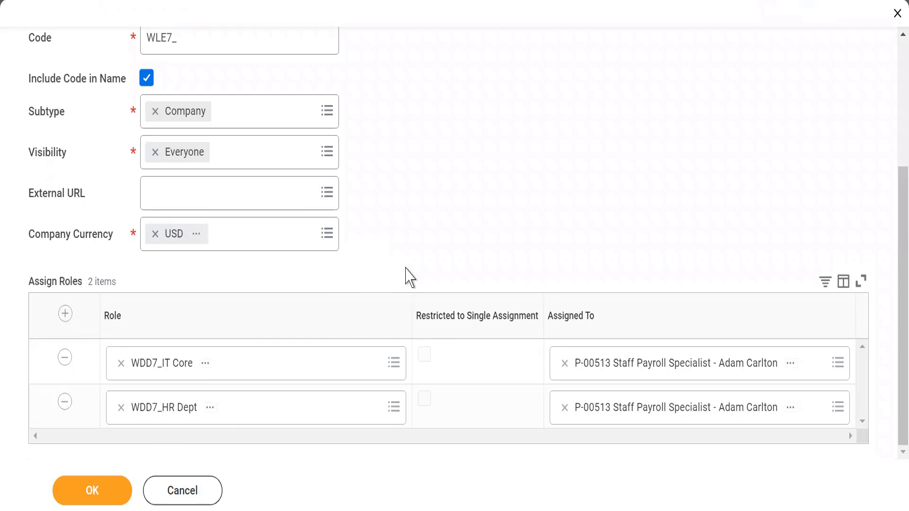
pyautogui.click(90, 497)
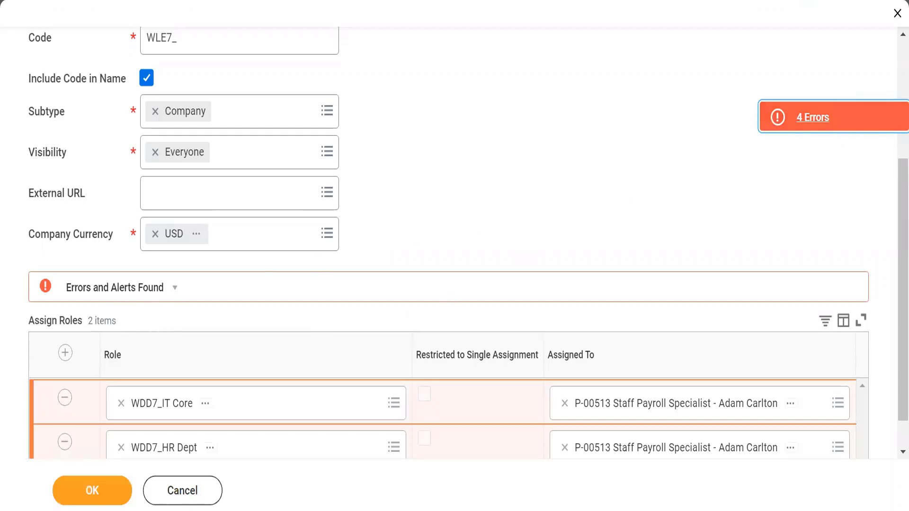
# Step: Open the list of errors, read the first Assign Roles (Row 1) message, and close the list
pyautogui.click(864, 121)
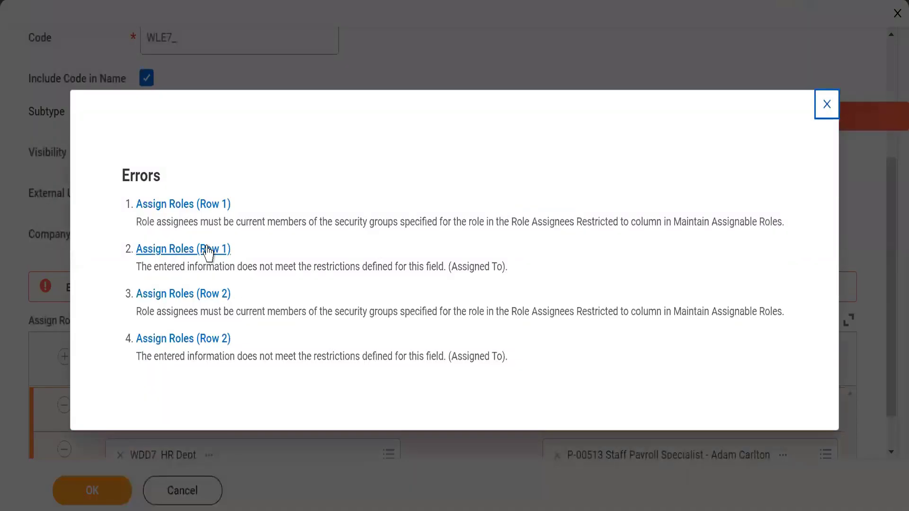
pyautogui.click(151, 224)
pyautogui.tripleClick(151, 225)
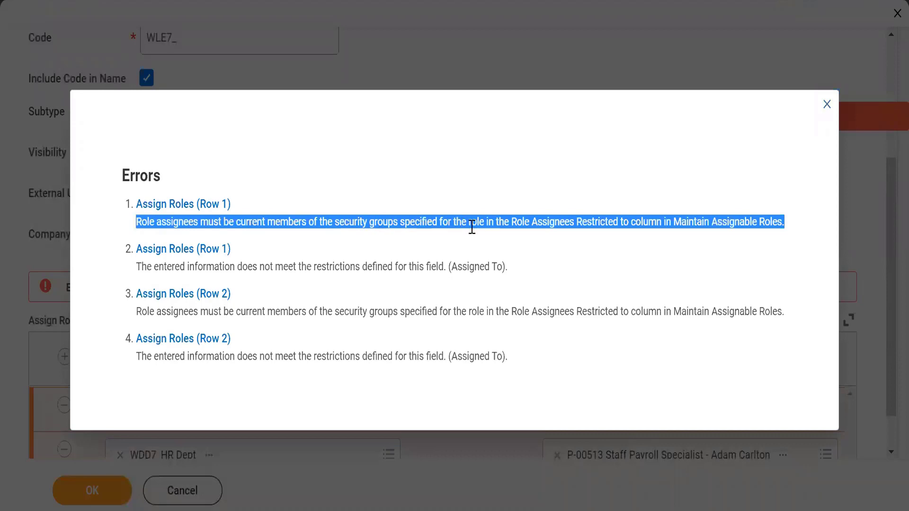
pyautogui.click(826, 105)
# Step: Remove the WDD7_IT Core and WDD7_HR Dept role assignments and submit the company
pyautogui.scroll(-1, 894, 312)
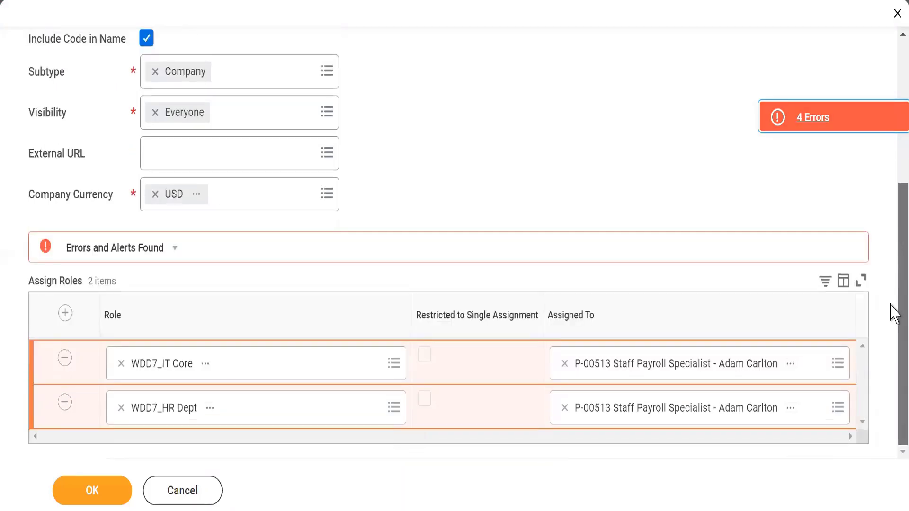
pyautogui.click(66, 358)
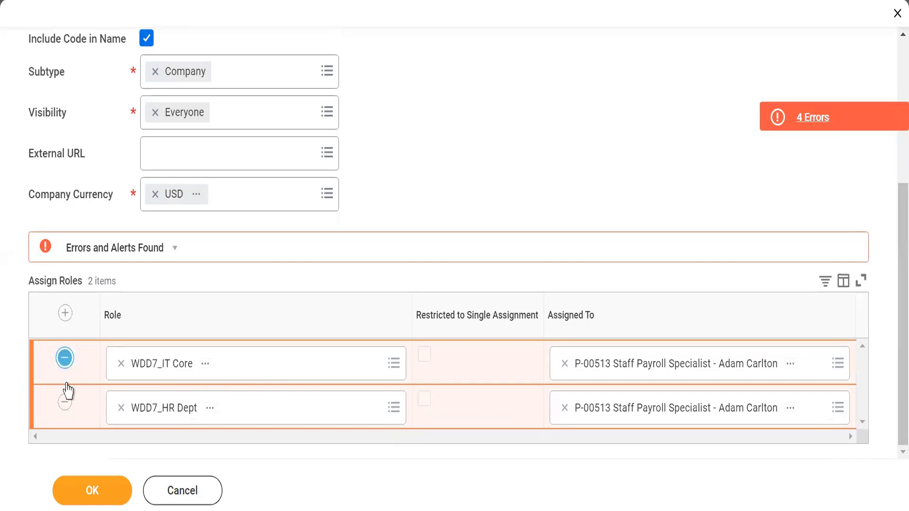
pyautogui.click(66, 402)
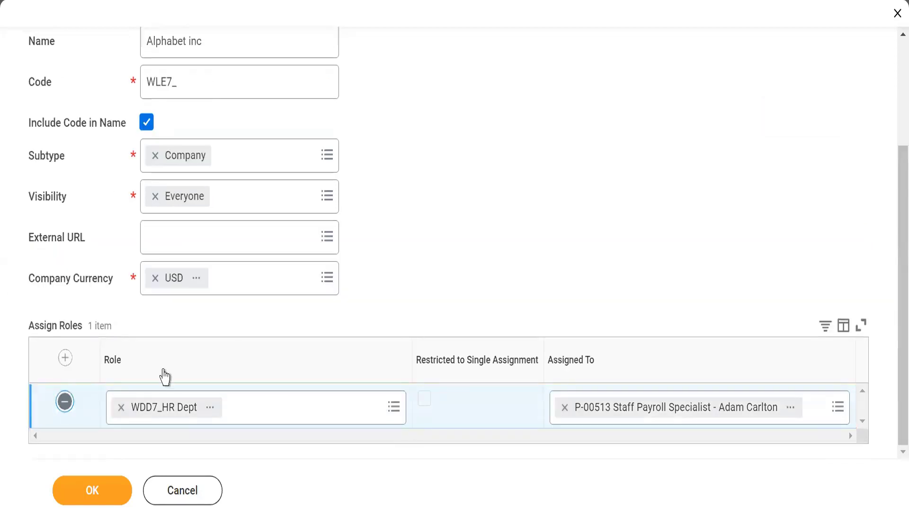
pyautogui.click(75, 497)
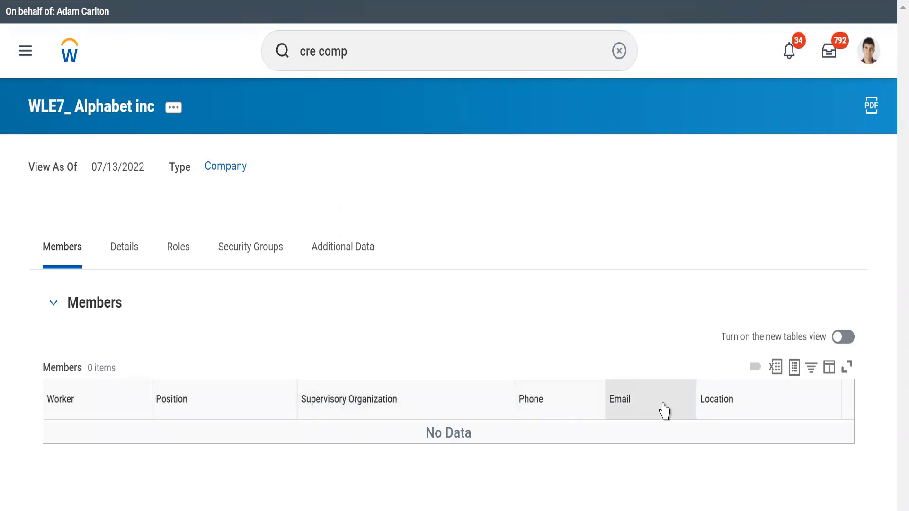
# Step: Review the new company's details, highlighting its availability date
pyautogui.click(122, 256)
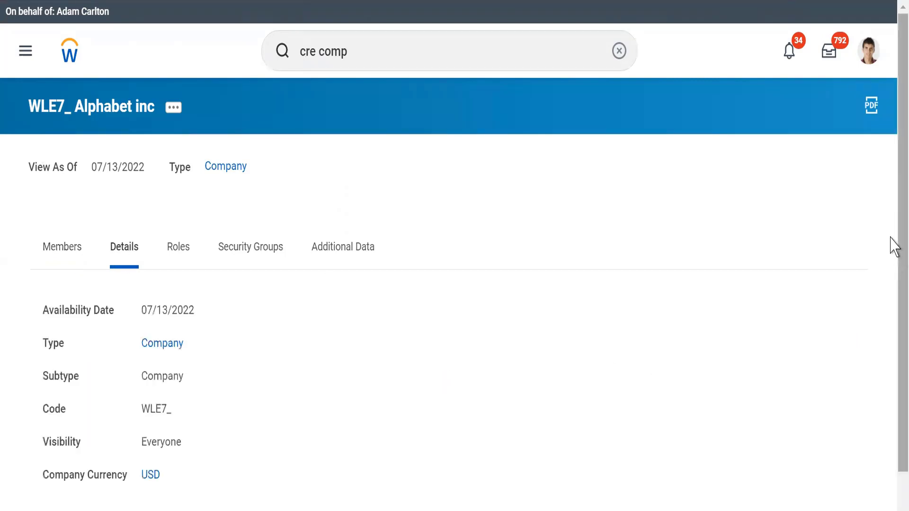
pyautogui.scroll(-1, 893, 331)
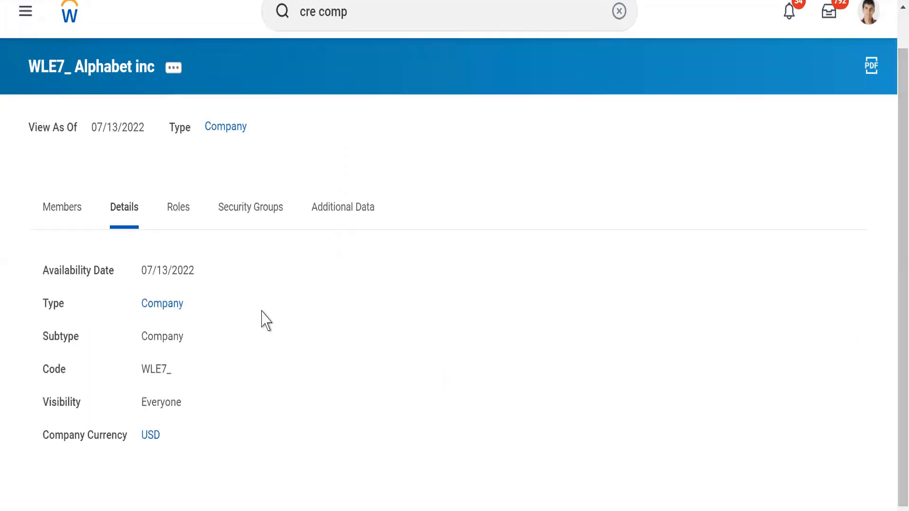
pyautogui.tripleClick(156, 268)
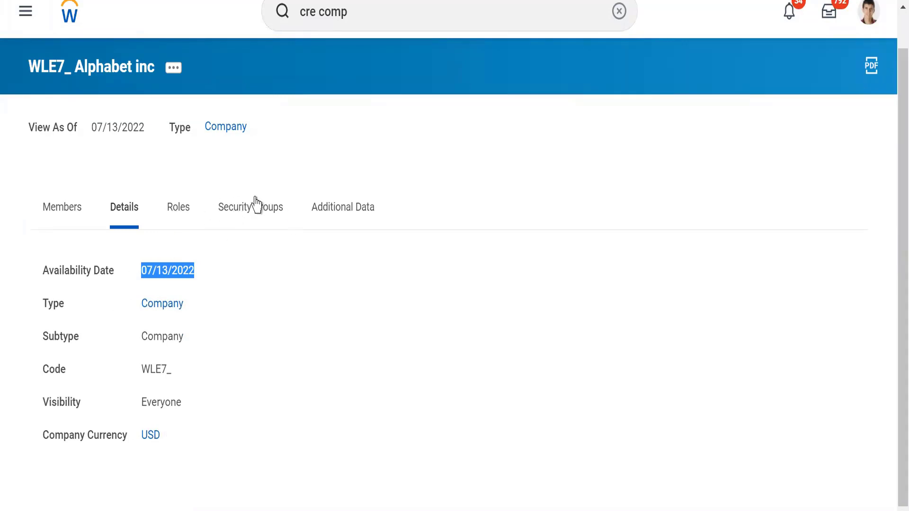
pyautogui.click(192, 171)
# Step: Examine the assignable roles of the new company and who they are assigned to
pyautogui.click(178, 203)
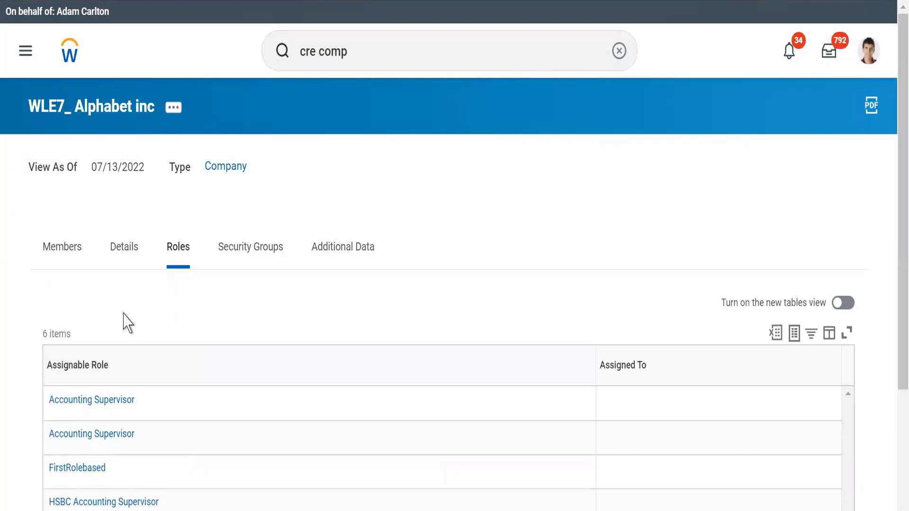
pyautogui.scroll(-3, 124, 314)
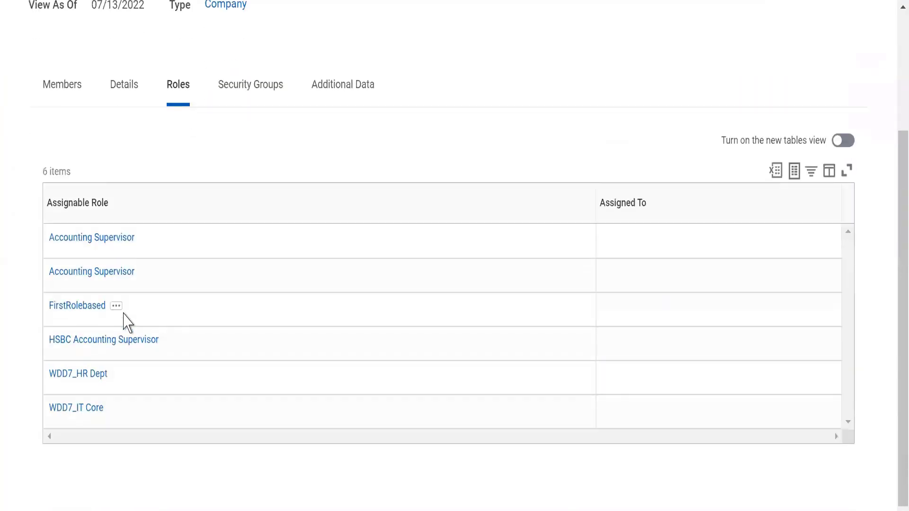
pyautogui.scroll(3, 128, 323)
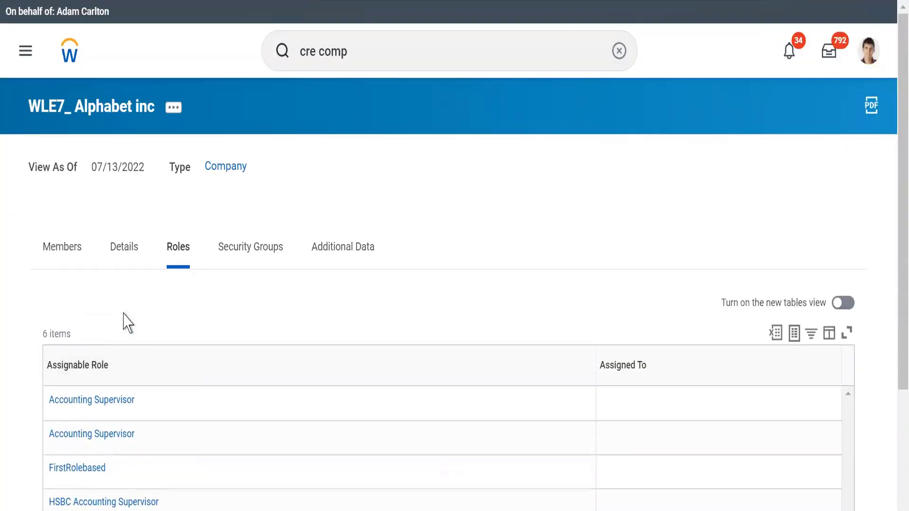
# Step: Review the new company's security groups with their access rights and roles
pyautogui.click(242, 269)
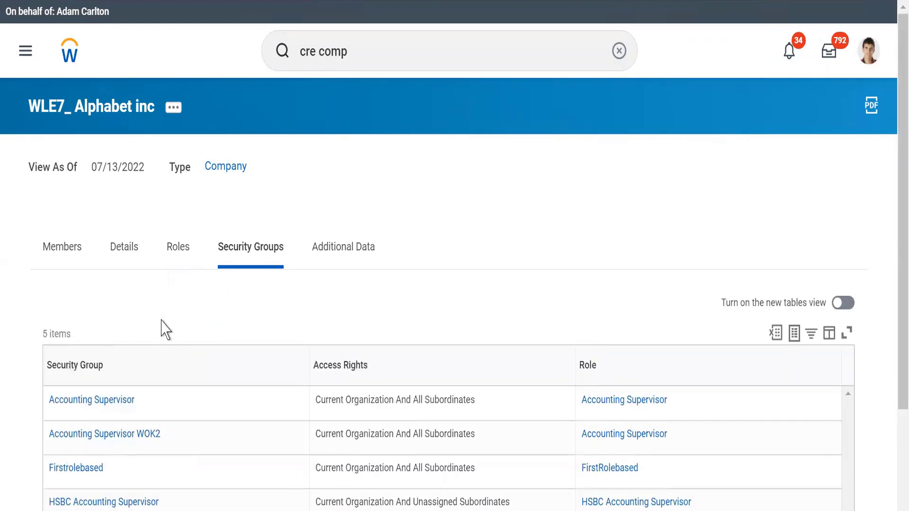
pyautogui.click(179, 248)
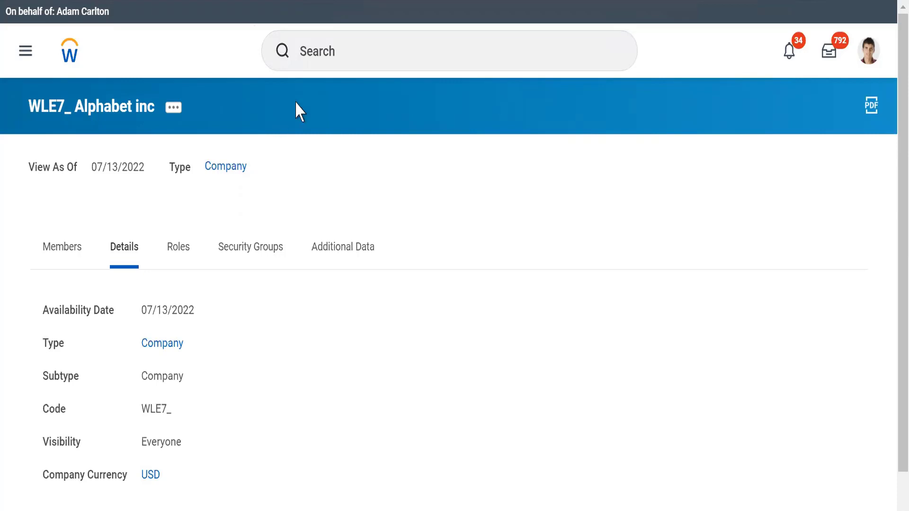
# Step: Search for "cre cost cen" and open the Create Cost Center task
pyautogui.click(341, 57)
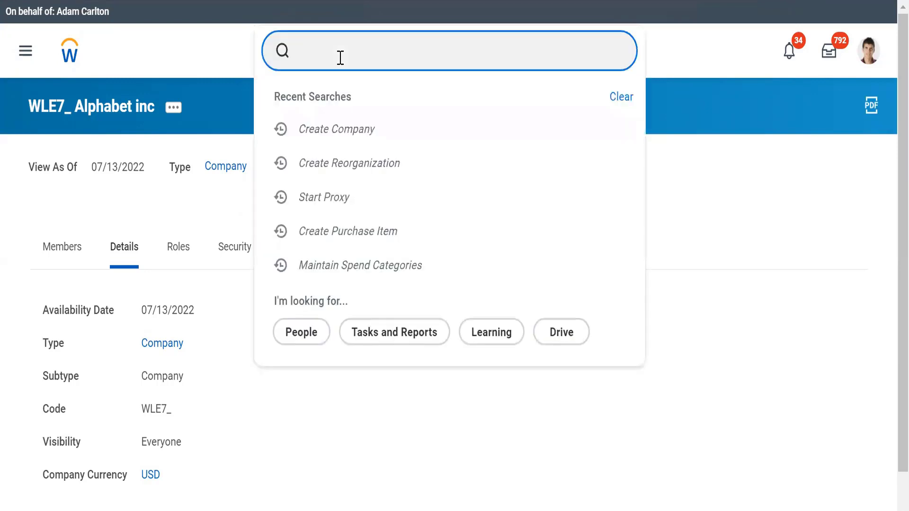
pyautogui.write('cre')
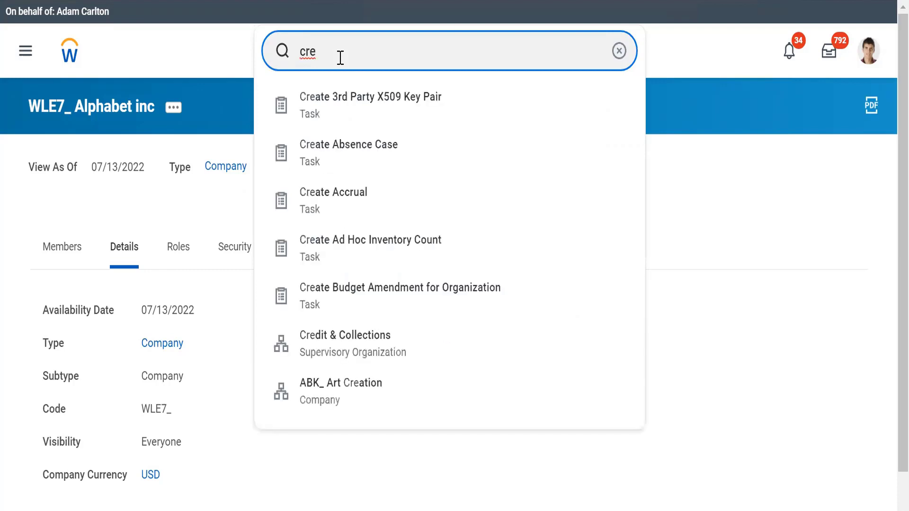
pyautogui.write(' cost cen')
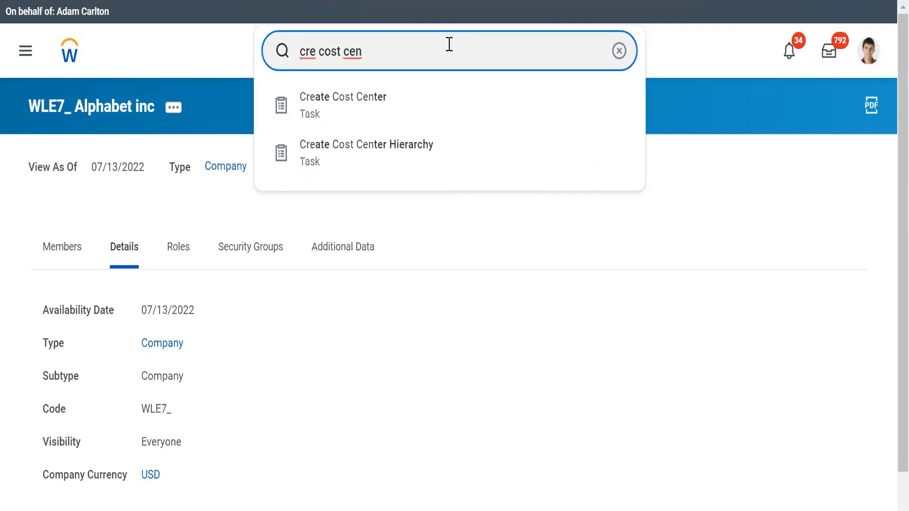
pyautogui.click(316, 111)
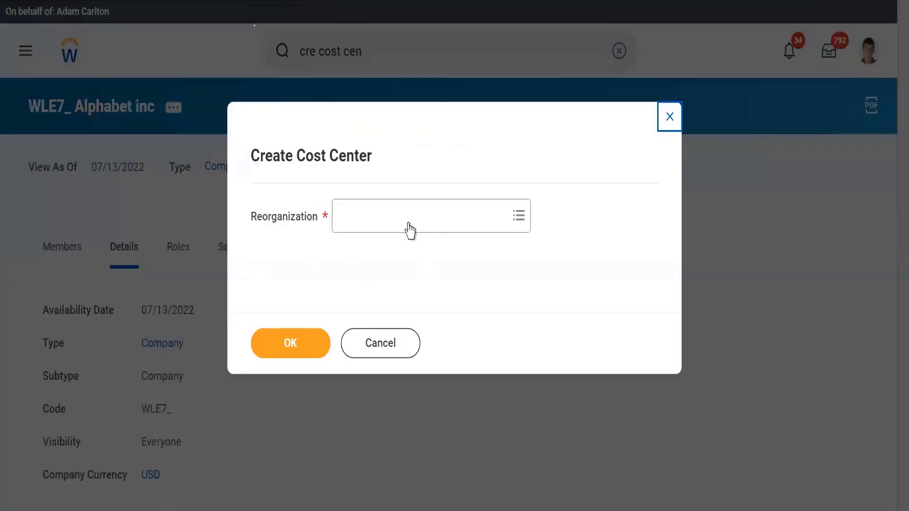
# Step: Choose the WLE7_Alphabet reorganization for the new cost center and continue to the cost center form
pyautogui.click(368, 216)
pyautogui.write('WLE7')
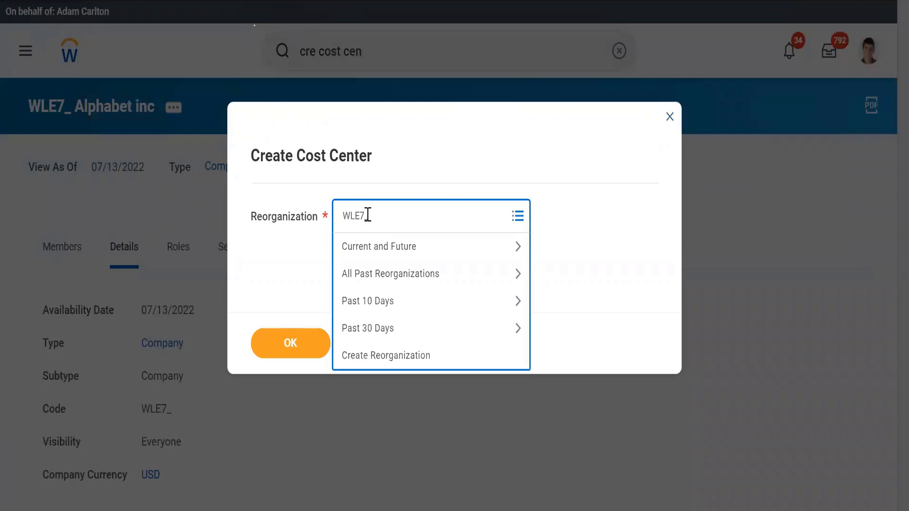
pyautogui.press('Return')
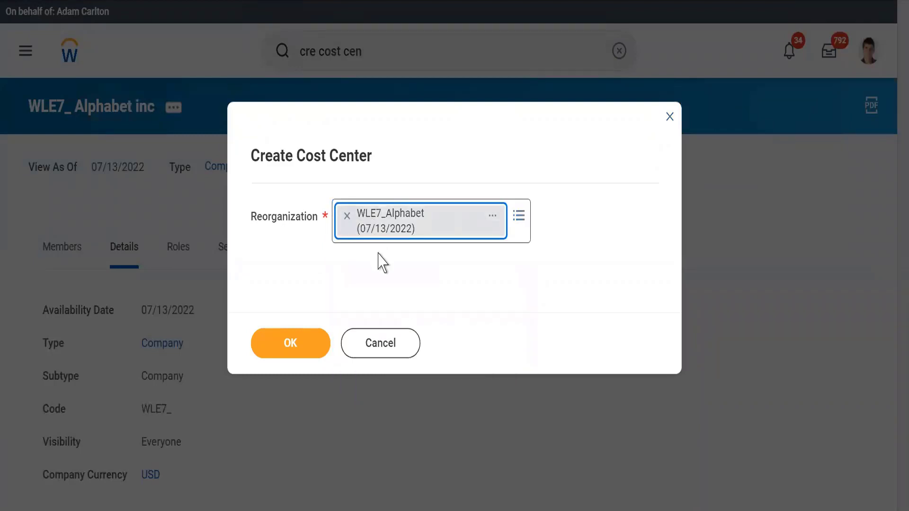
pyautogui.click(378, 253)
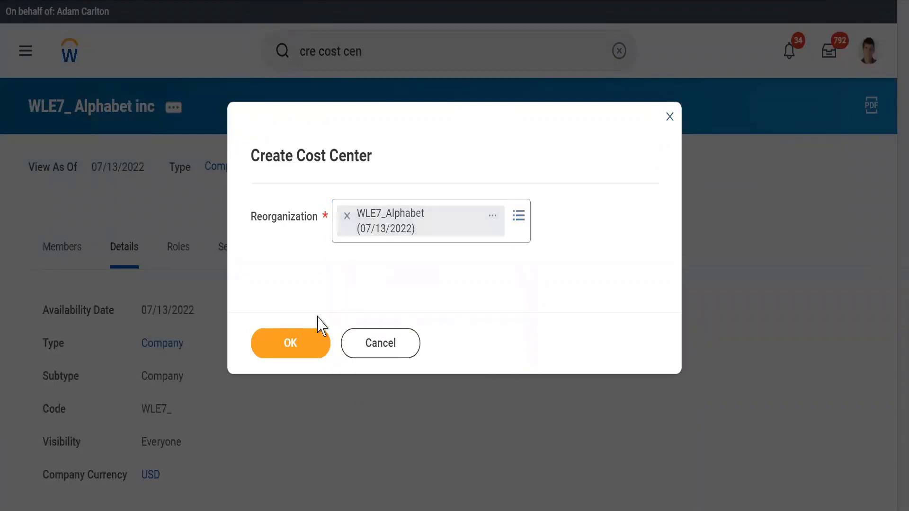
pyautogui.click(282, 353)
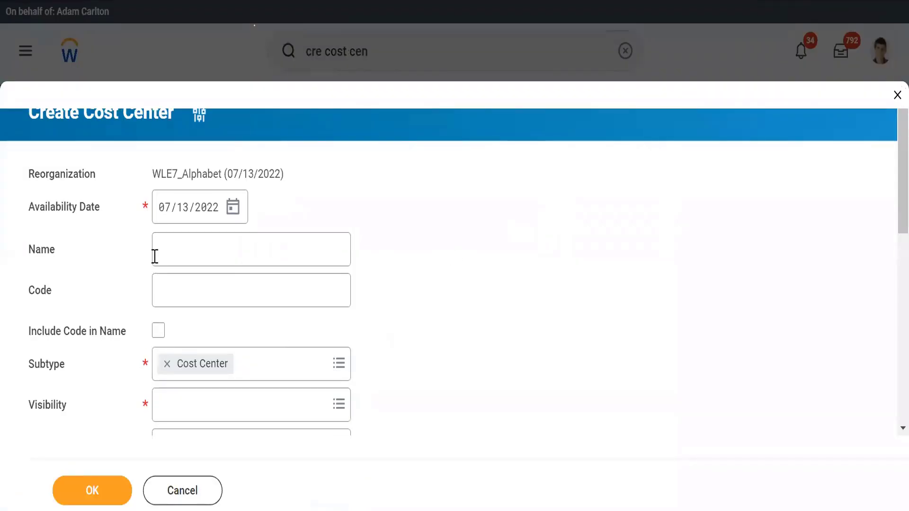
# Step: Highlight the WLE7_Alphabet reorganization on the cost center form, preview its related details and close the preview
pyautogui.click(169, 252)
pyautogui.moveTo(152, 175); pyautogui.dragTo(284, 175)
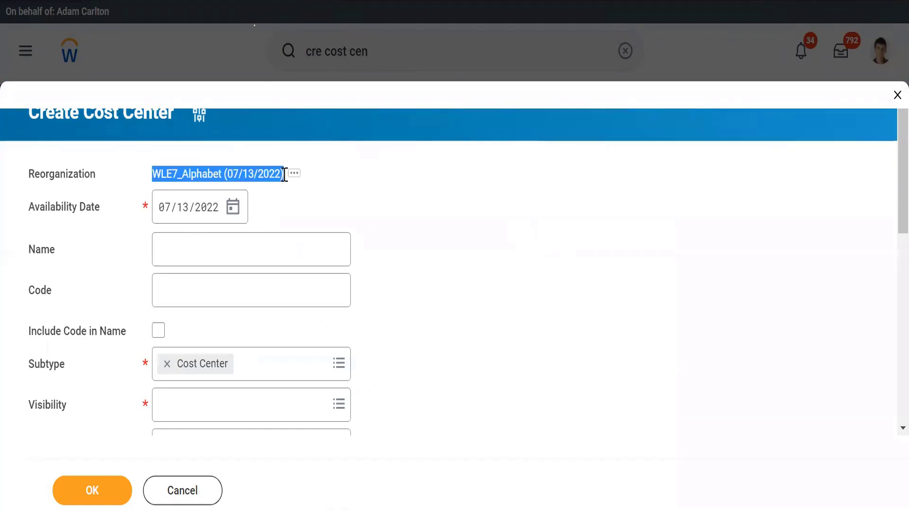
pyautogui.click(294, 174)
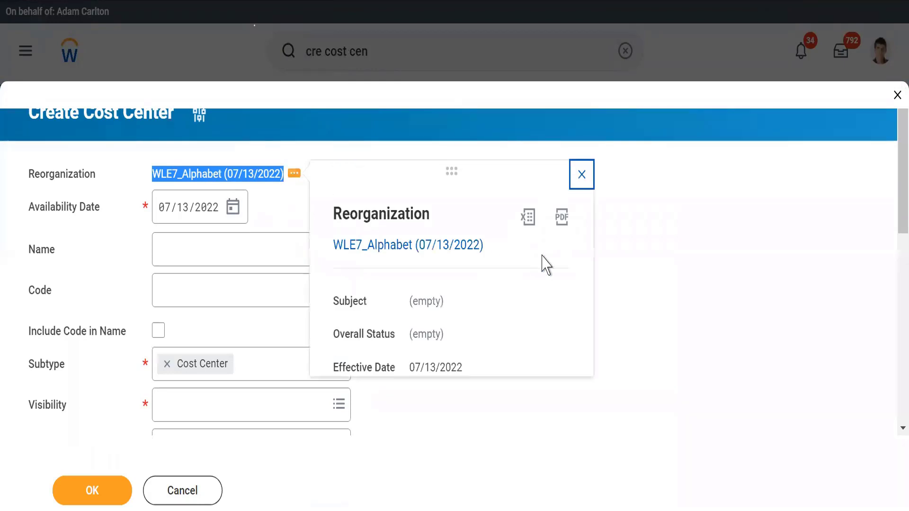
pyautogui.click(581, 174)
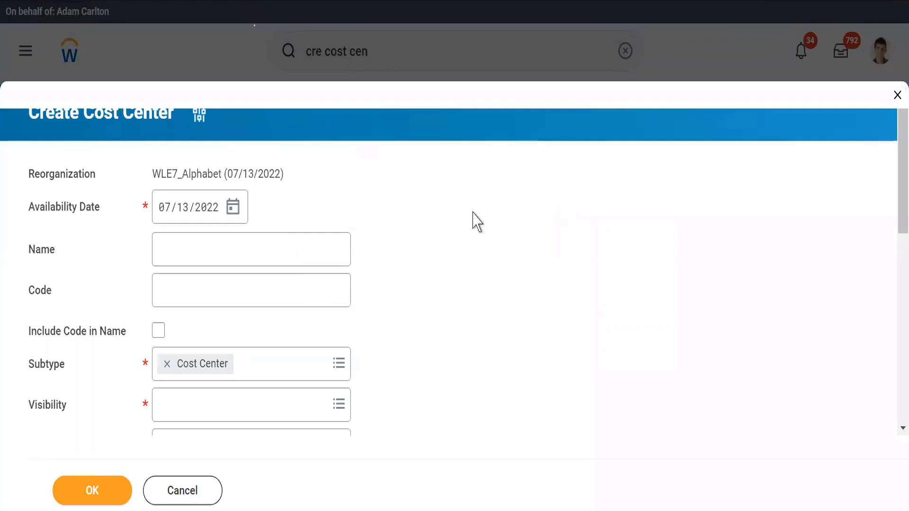
# Step: Name the cost center Technology, give it the code WLE7_ and include the code in the name
pyautogui.click(176, 239)
pyautogui.click(176, 240)
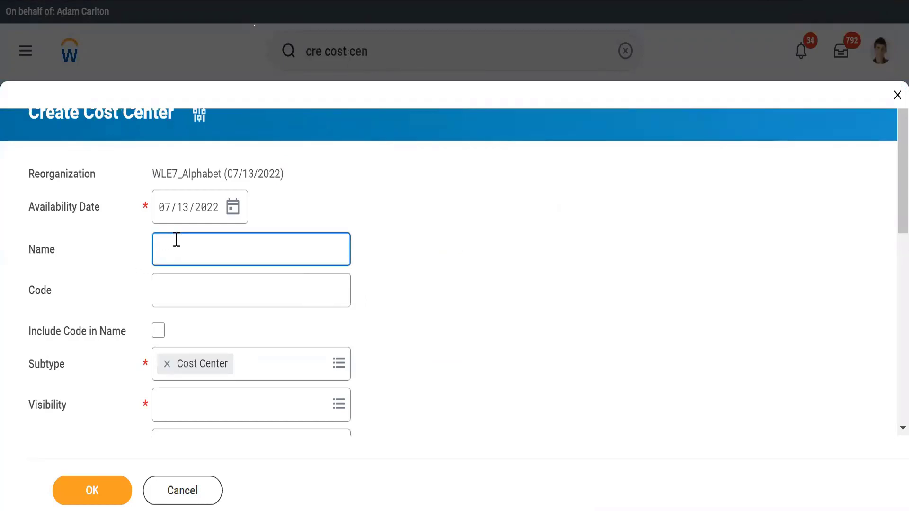
pyautogui.write('Technology')
pyautogui.press('Tab')
pyautogui.write('W')
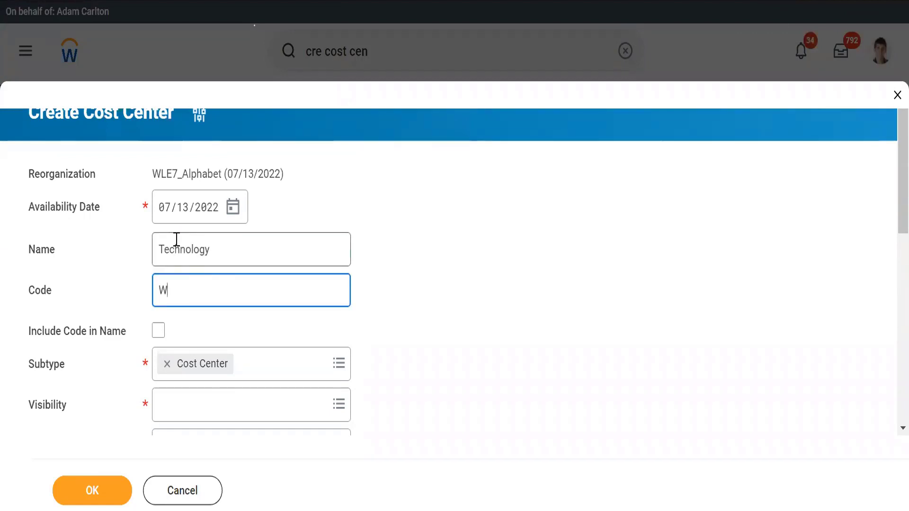
pyautogui.write('LE7_')
pyautogui.press('Tab')
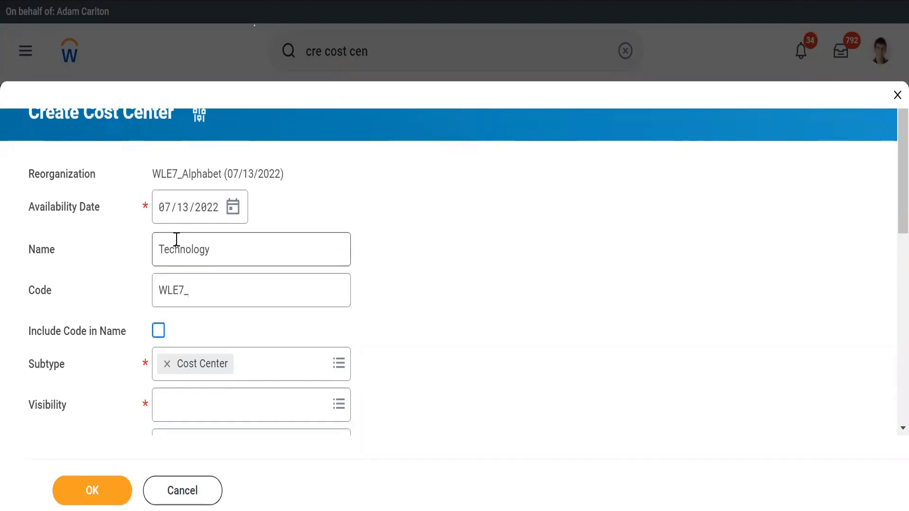
pyautogui.press('space')
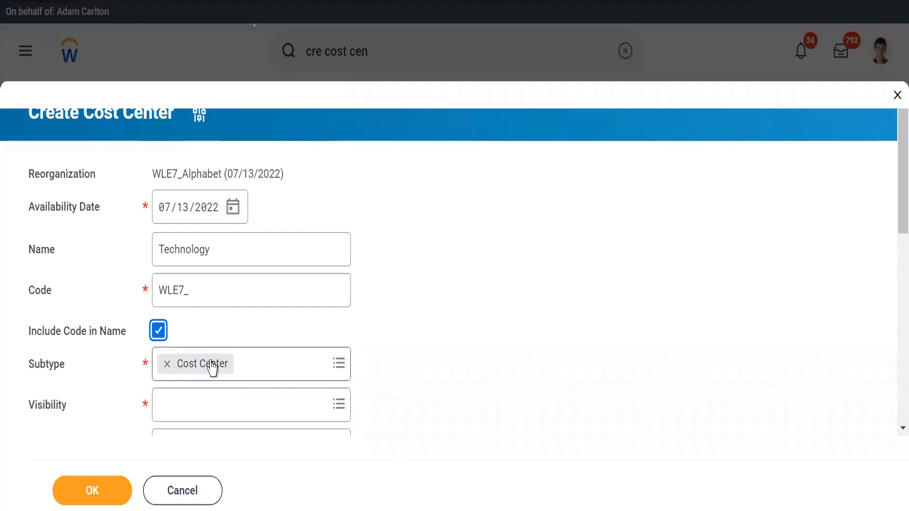
# Step: Check the available subtype, keeping Cost Center, and set the cost center's visibility to Everyone
pyautogui.click(271, 368)
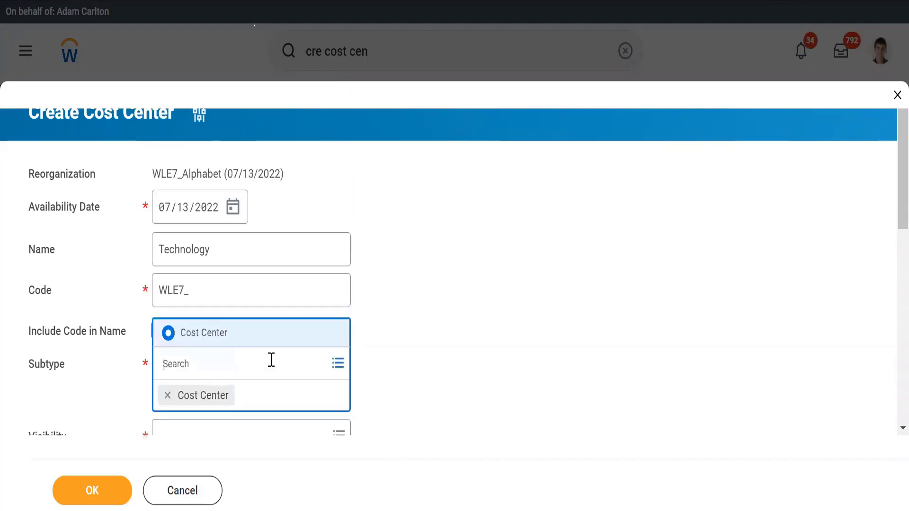
pyautogui.click(437, 340)
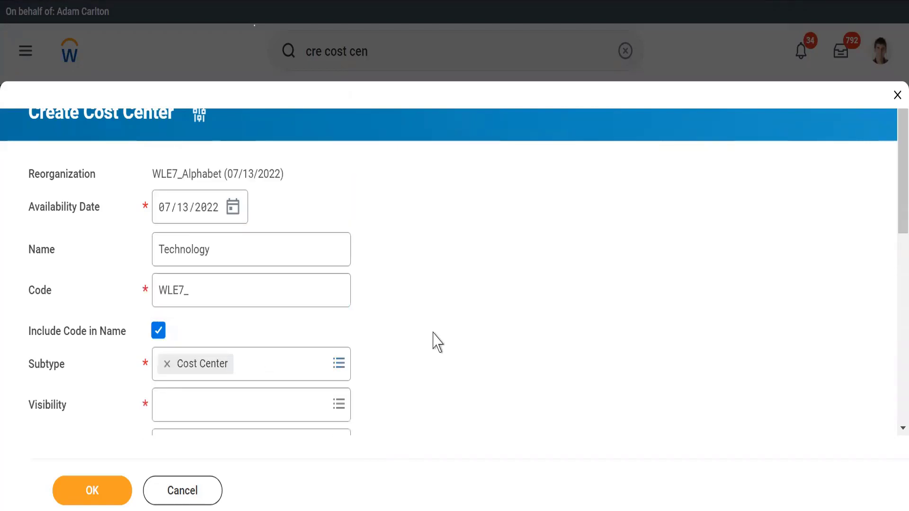
pyautogui.scroll(-4, 436, 341)
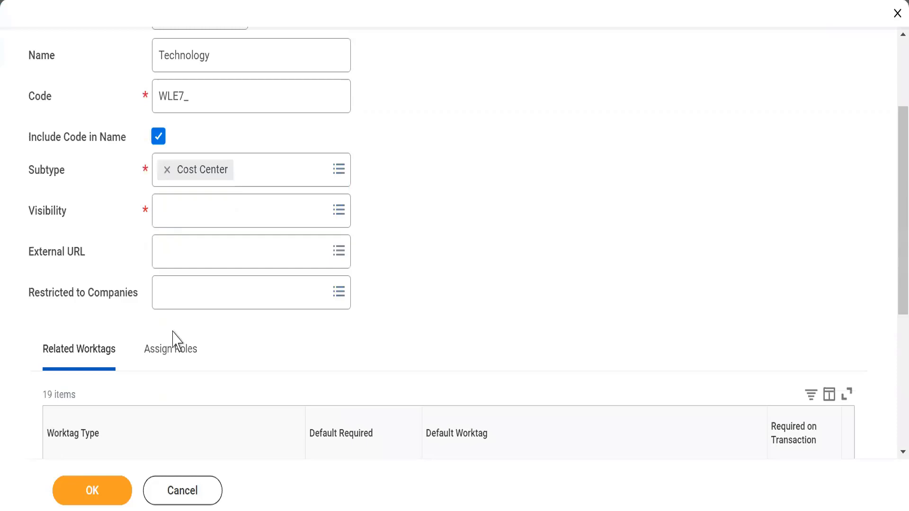
pyautogui.click(169, 209)
pyautogui.click(168, 242)
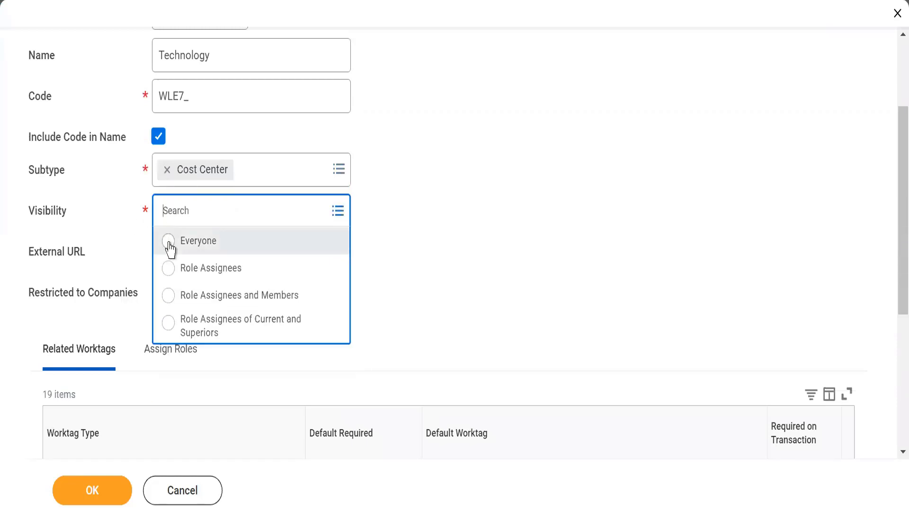
pyautogui.click(457, 260)
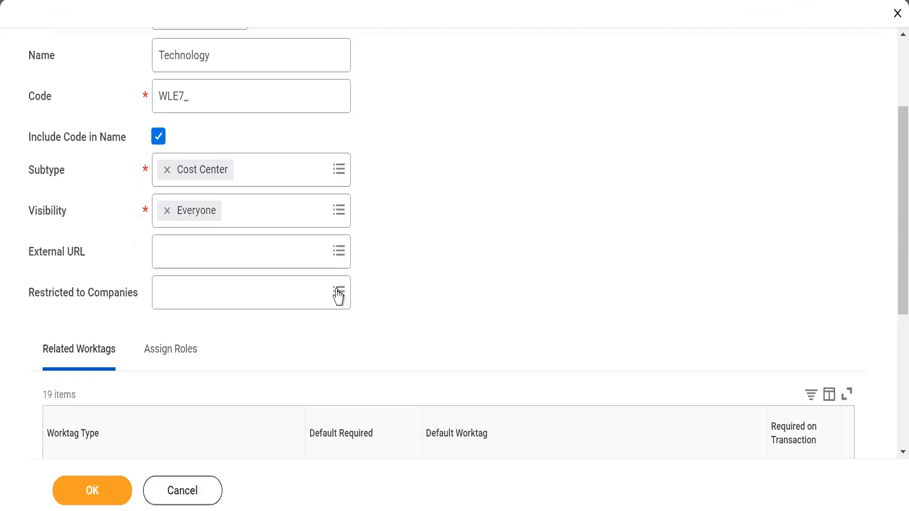
# Step: Examine the Restricted to Companies field and its selection options, leaving it empty
pyautogui.scroll(-1, 284, 305)
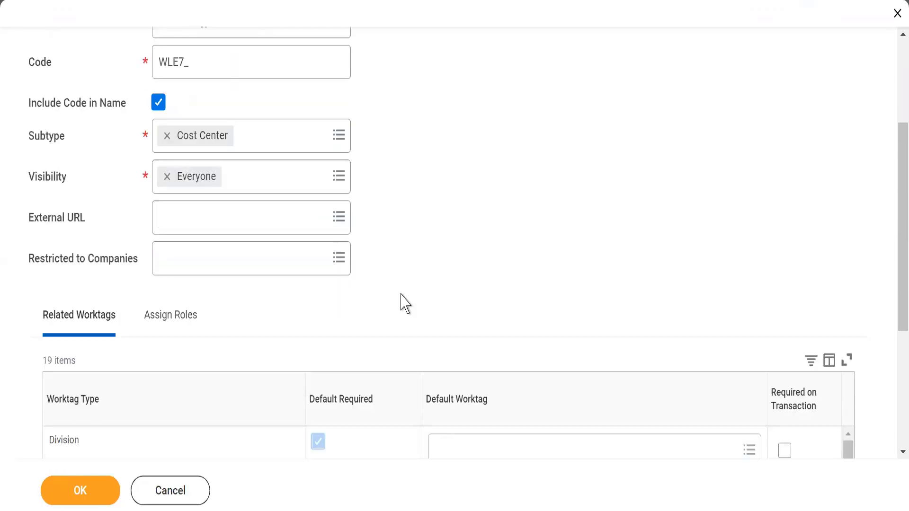
pyautogui.moveTo(49, 260); pyautogui.dragTo(110, 265)
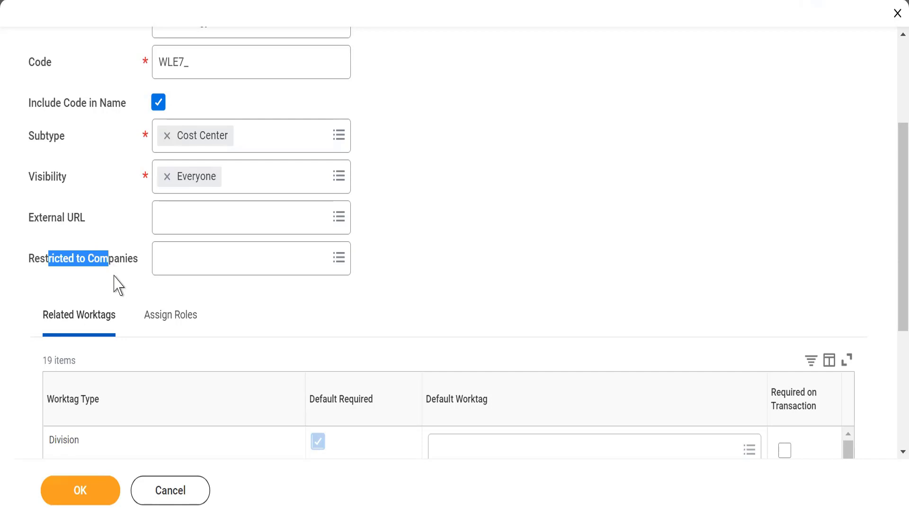
pyautogui.click(115, 284)
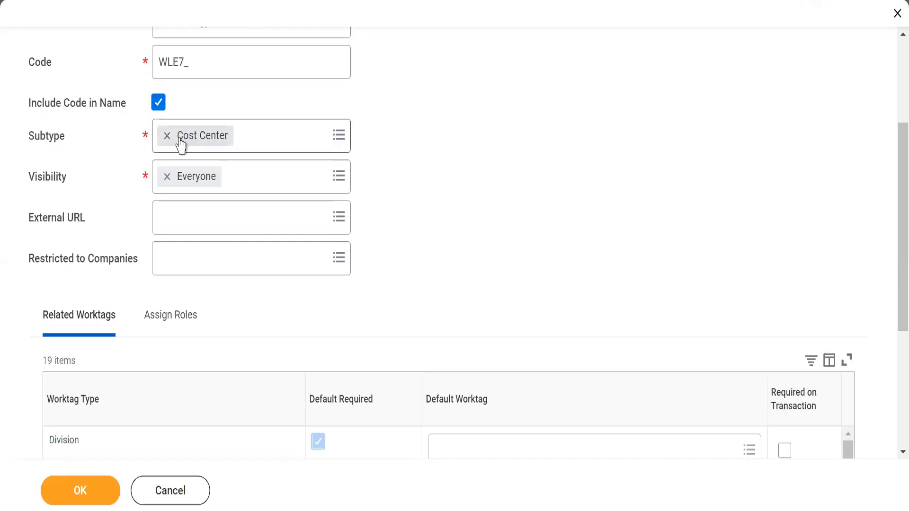
pyautogui.click(180, 272)
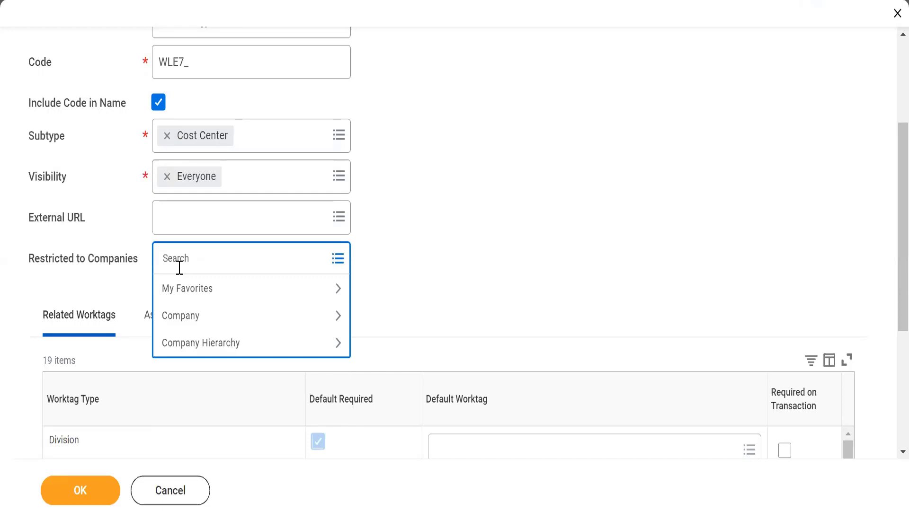
pyautogui.click(397, 239)
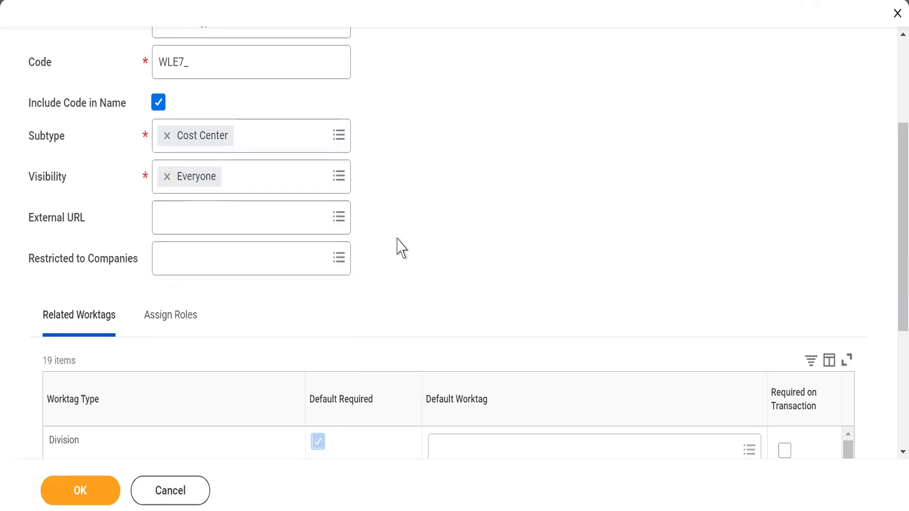
# Step: Examine the related worktags of the cost center, highlighting the Division worktag type
pyautogui.scroll(-1, 893, 246)
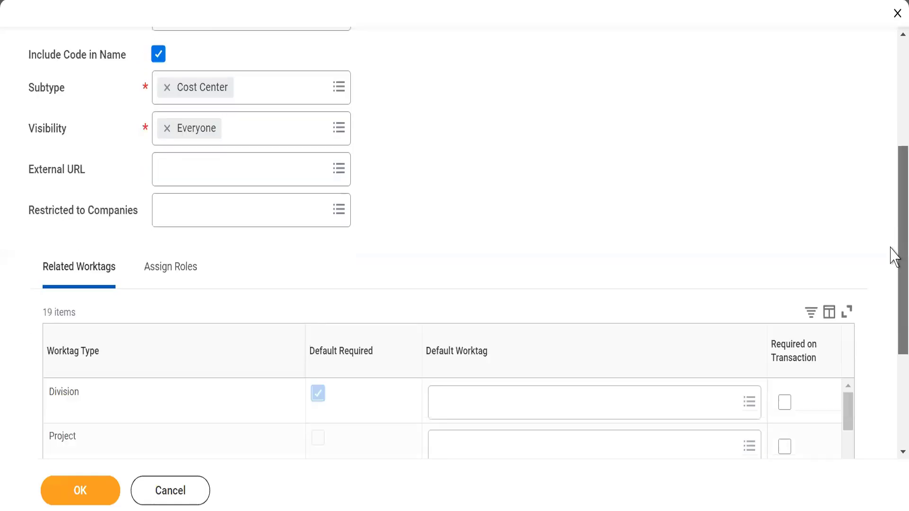
pyautogui.scroll(-1, 894, 255)
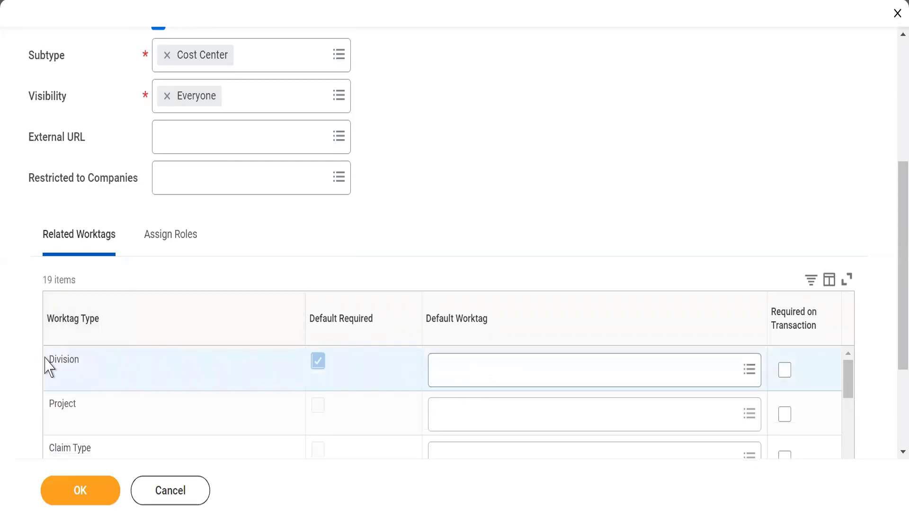
pyautogui.moveTo(48, 360); pyautogui.dragTo(79, 360)
pyautogui.click(478, 180)
pyautogui.doubleClick(66, 361)
pyautogui.click(480, 189)
# Step: Try to submit the cost center without a default Division worktag, then read and close the error details
pyautogui.click(55, 496)
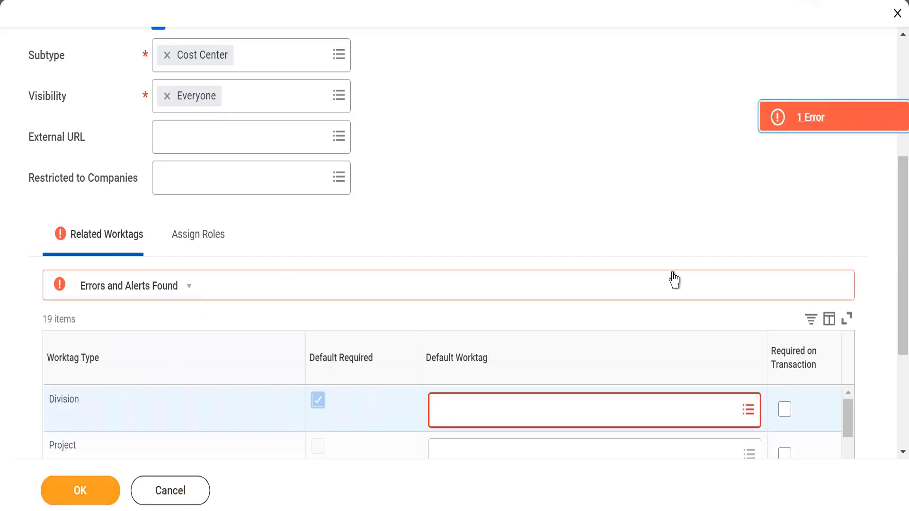
pyautogui.click(871, 124)
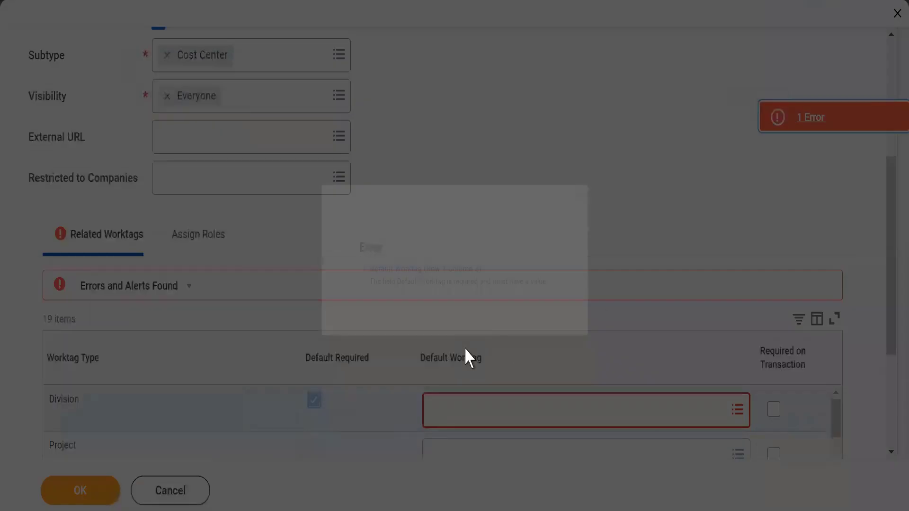
pyautogui.moveTo(365, 289); pyautogui.dragTo(579, 285)
pyautogui.click(626, 171)
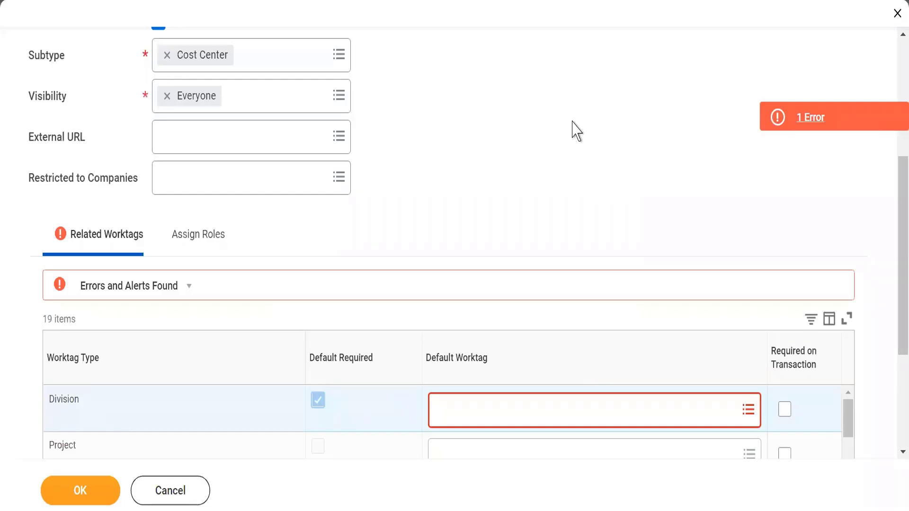
# Step: Set the default worktag of the Division worktag type to CPG
pyautogui.click(463, 418)
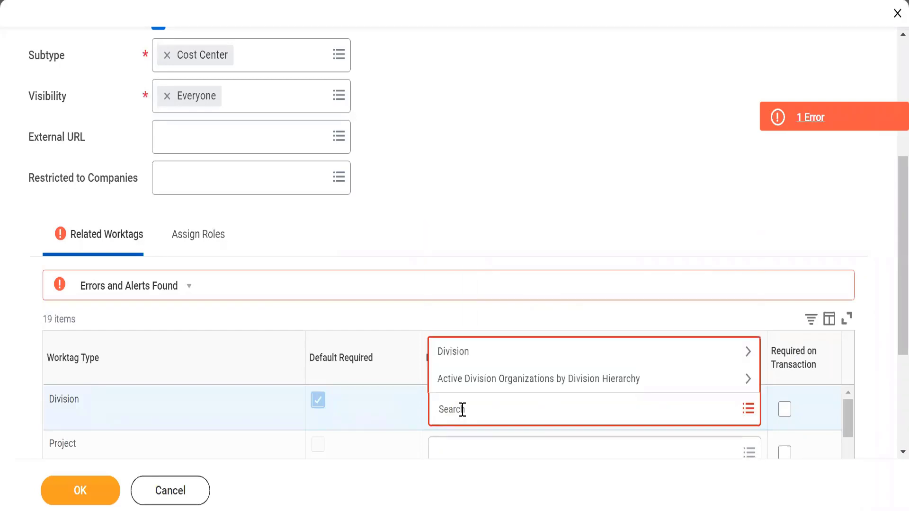
pyautogui.click(481, 354)
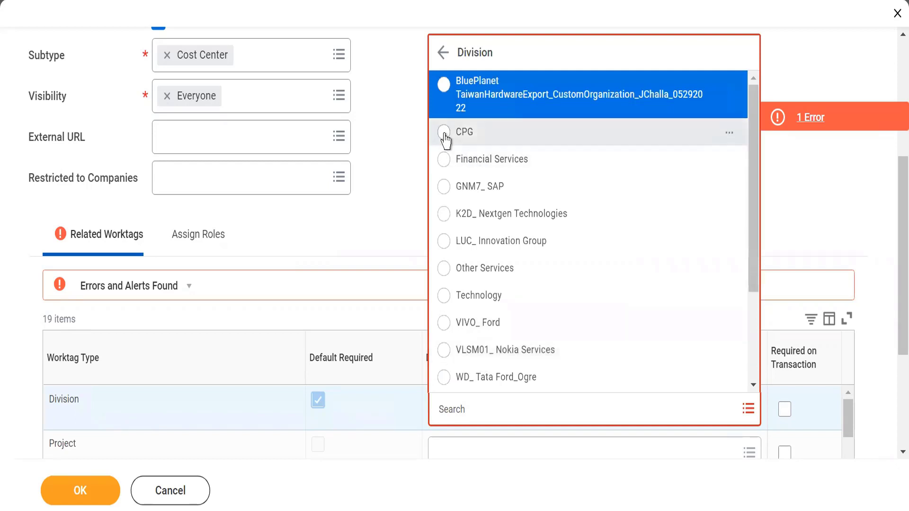
pyautogui.click(444, 133)
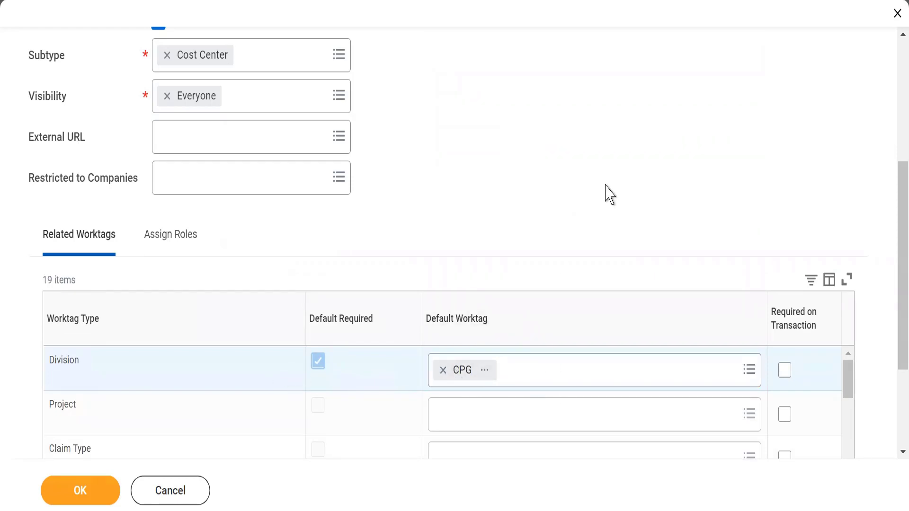
# Step: Review the completed Technology cost center form and submit it
pyautogui.scroll(3, 892, 199)
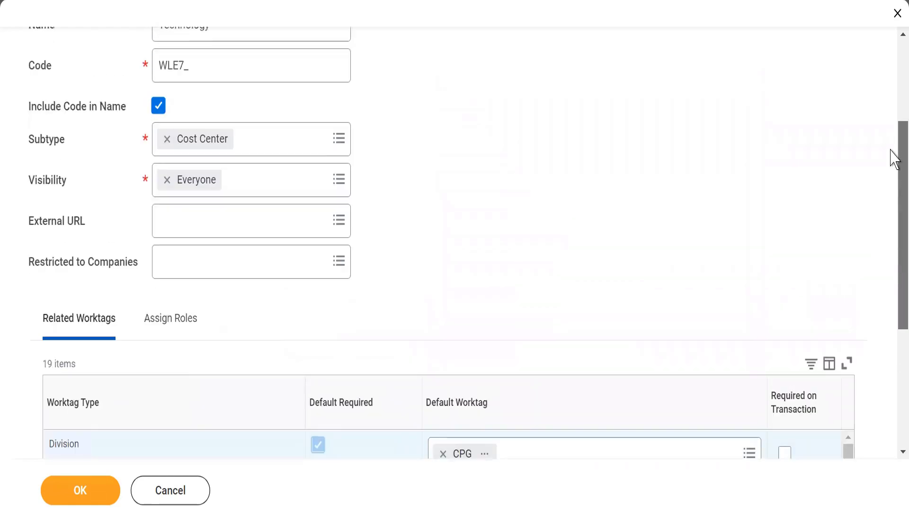
pyautogui.scroll(-2, 892, 178)
pyautogui.scroll(3, 891, 156)
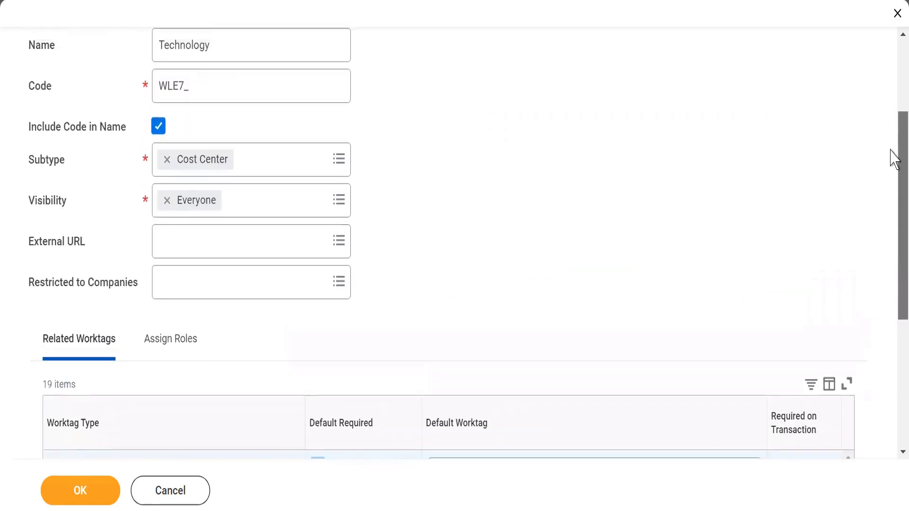
pyautogui.scroll(3, 892, 113)
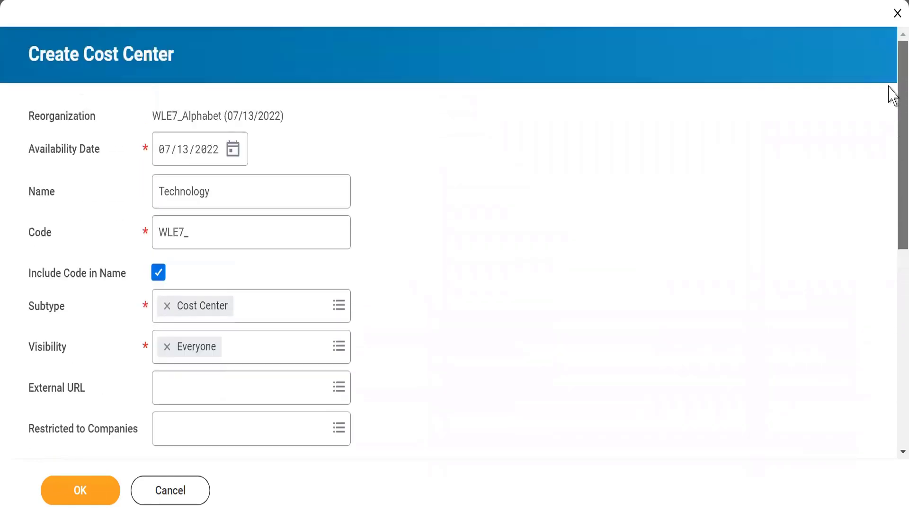
pyautogui.scroll(-2, 892, 142)
pyautogui.scroll(-3, 892, 180)
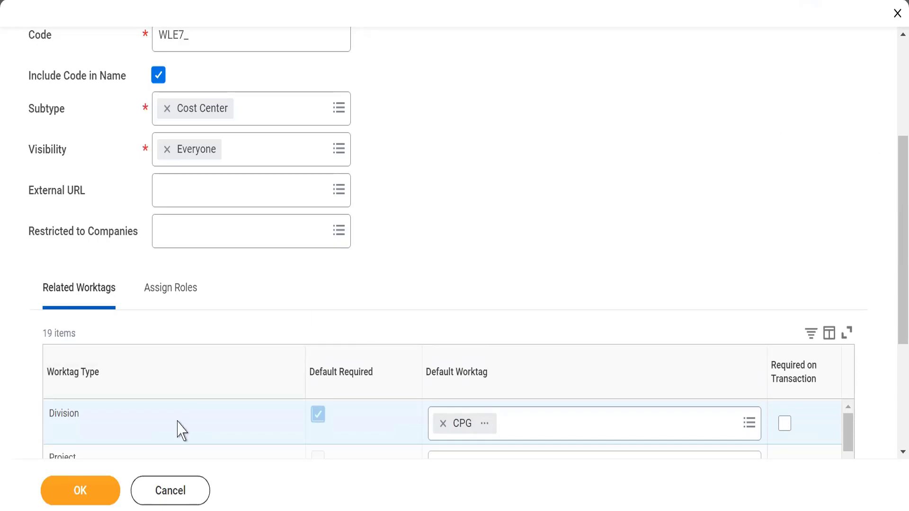
pyautogui.click(74, 491)
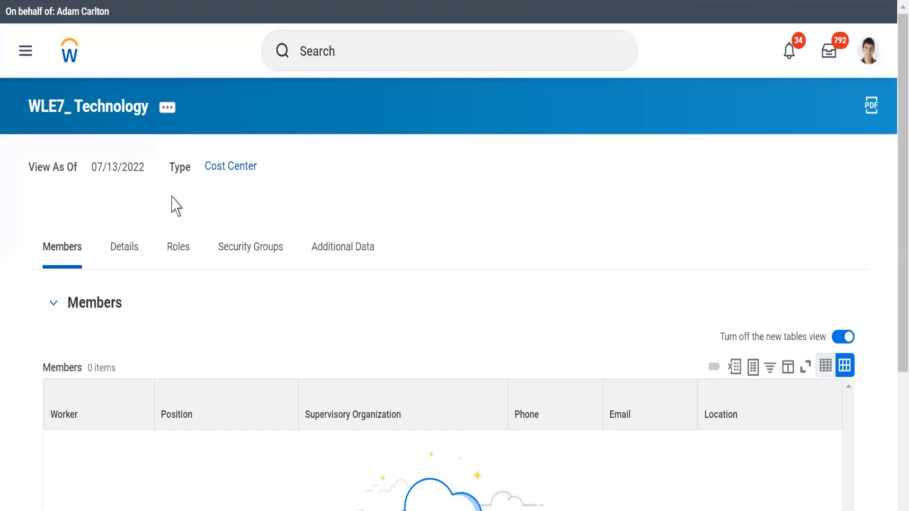
# Step: Examine the details of the WLE7_ Technology cost center, highlighting its related worktags
pyautogui.click(125, 255)
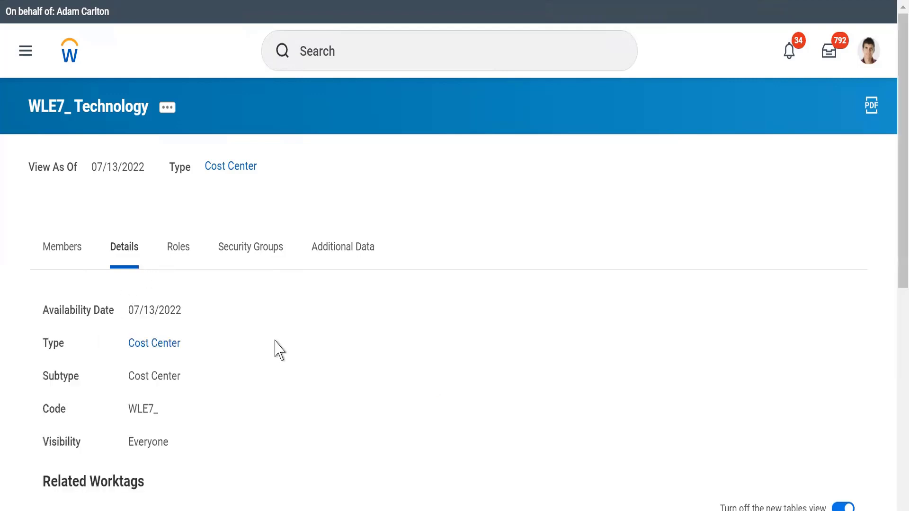
pyautogui.scroll(-3, 273, 378)
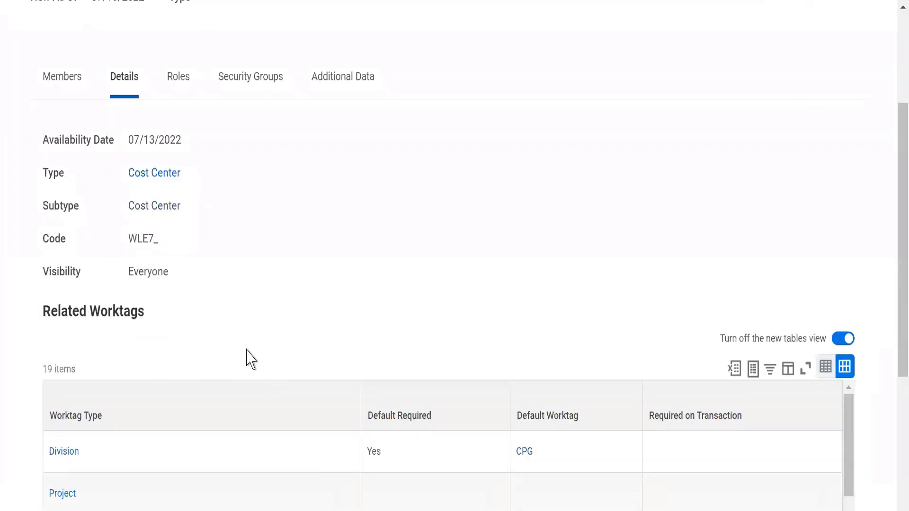
pyautogui.moveTo(40, 313); pyautogui.dragTo(530, 473)
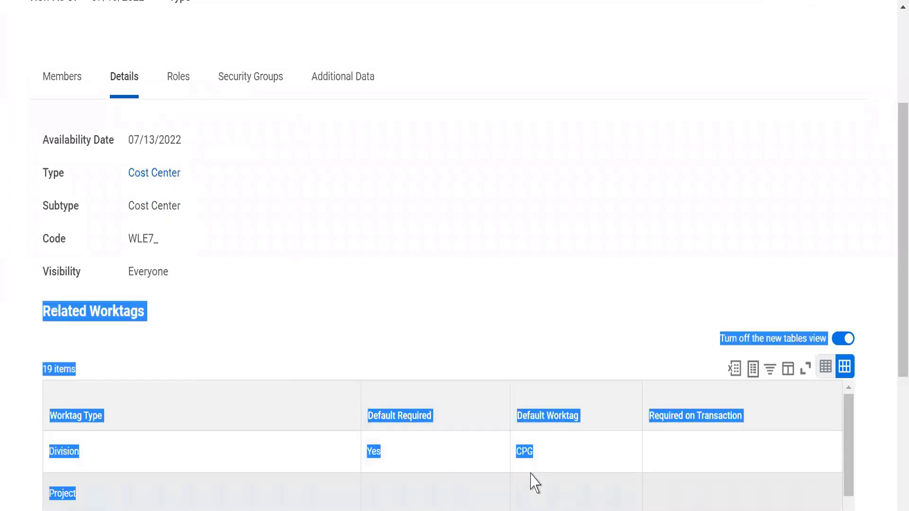
pyautogui.click(471, 290)
pyautogui.scroll(3, 470, 289)
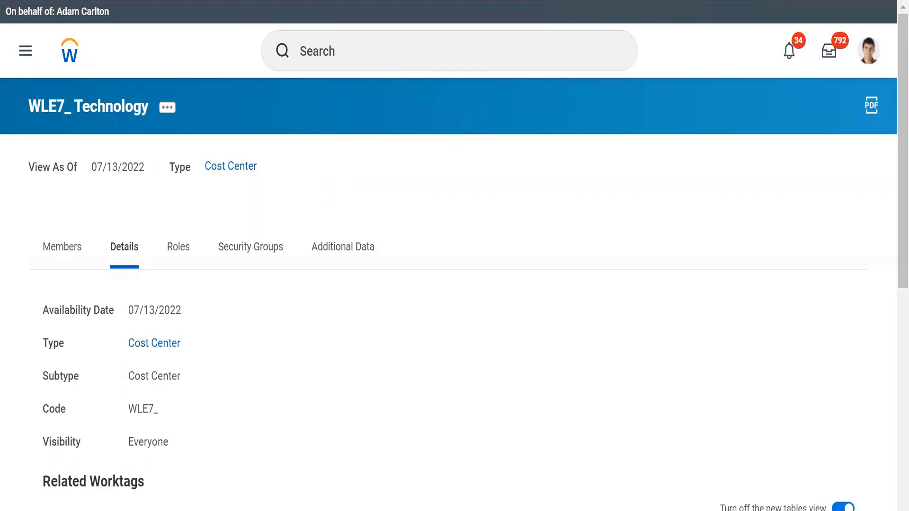
# Step: Switch to the text notes, highlight the predefined organization types from Location to Region, and return to Workday
pyautogui.hotkey('alt', 'Tab')
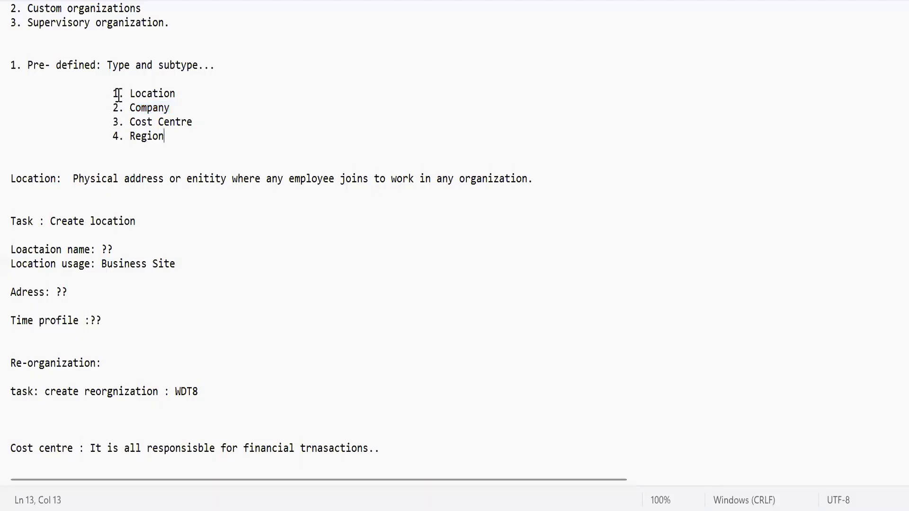
pyautogui.moveTo(119, 94); pyautogui.dragTo(233, 124)
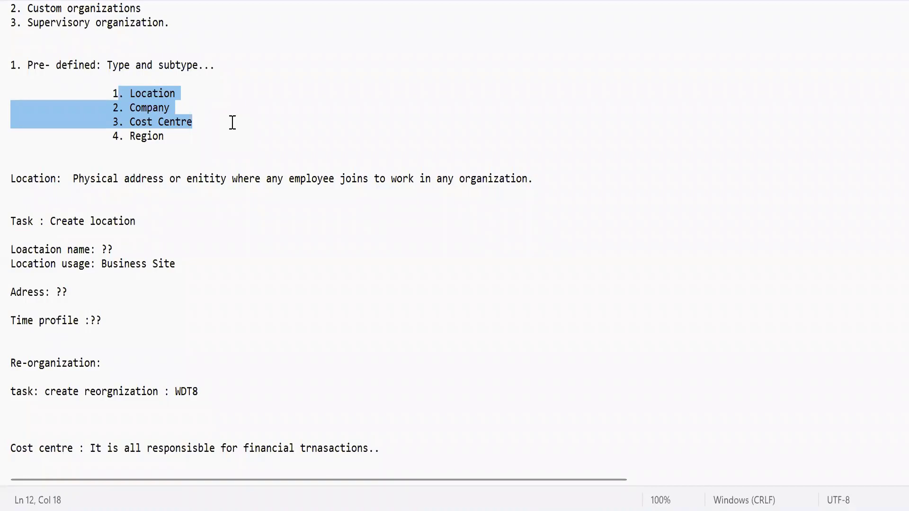
pyautogui.doubleClick(146, 134)
pyautogui.hotkey('alt', 'Tab')
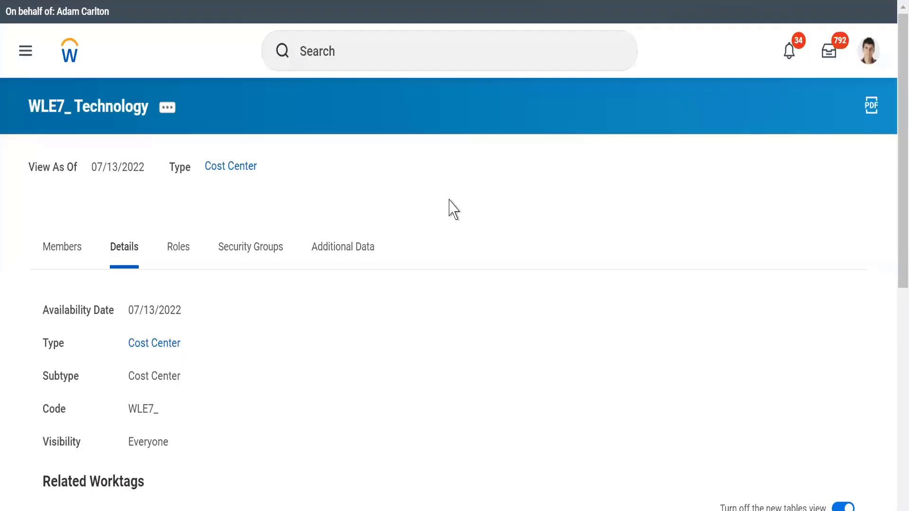
# Step: Search for "cre regio" and open the Create Region task
pyautogui.click(329, 58)
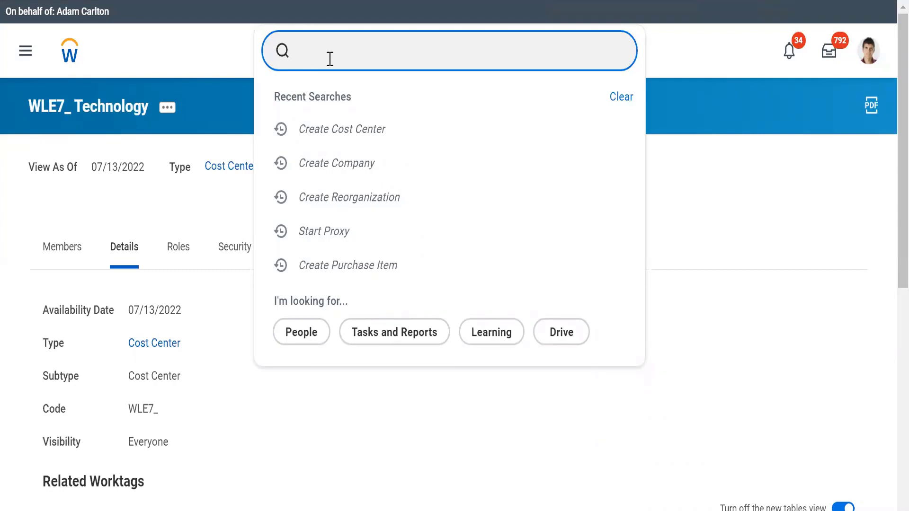
pyautogui.write('cre regio')
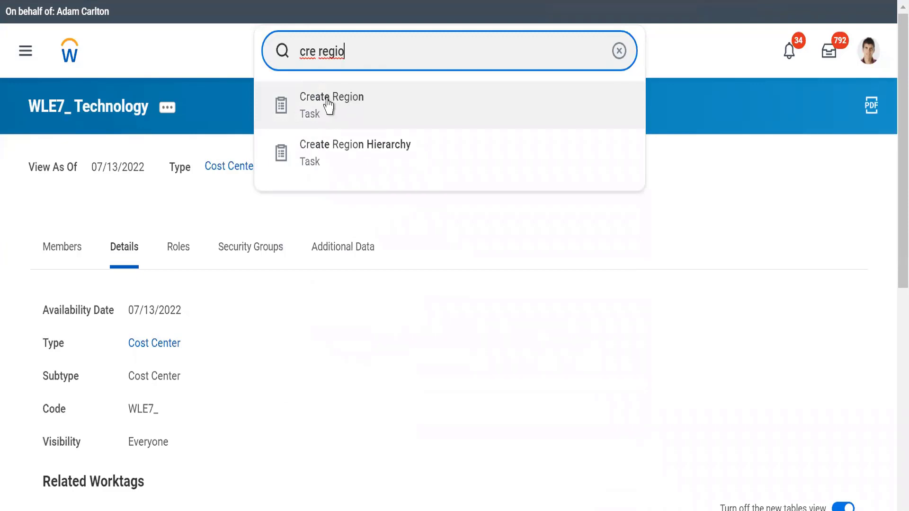
pyautogui.click(329, 105)
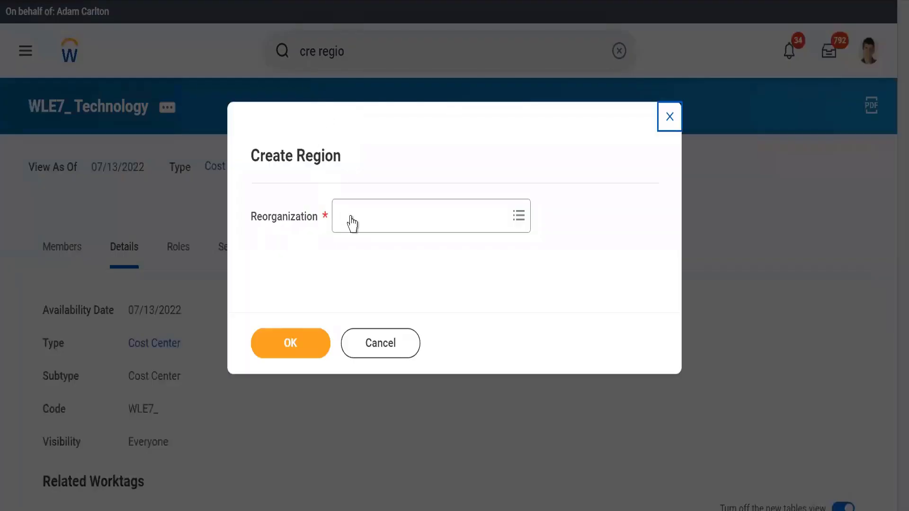
# Step: Select the WLE7_Alphabet (07/13/2022) reorganization for the new region and proceed to the region form
pyautogui.click(359, 220)
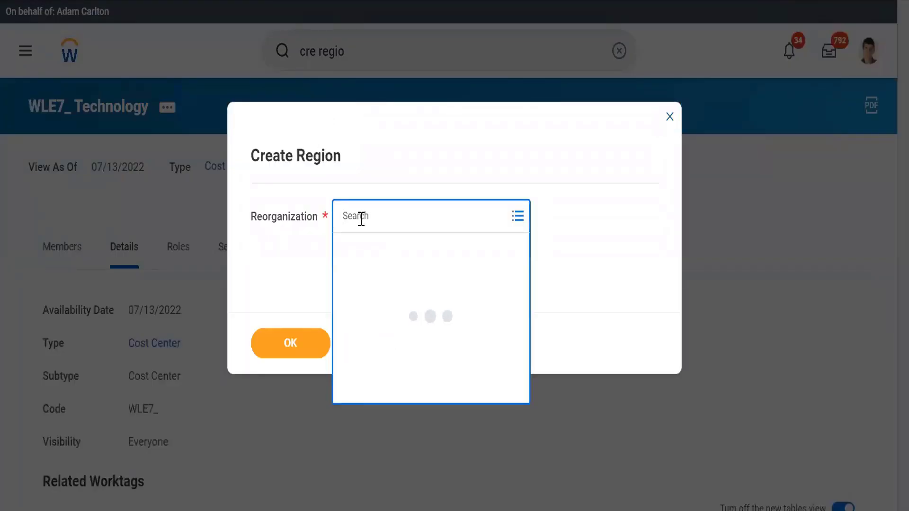
pyautogui.write('WLE7')
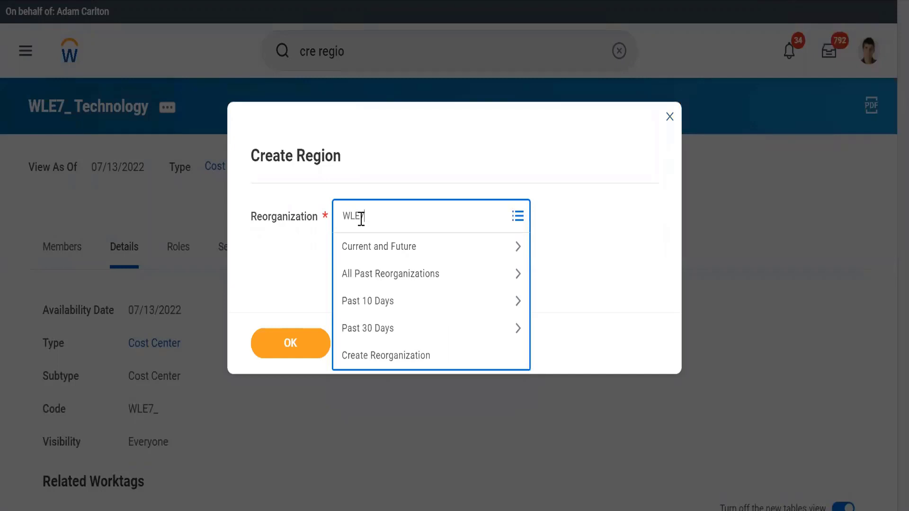
pyautogui.press('Return')
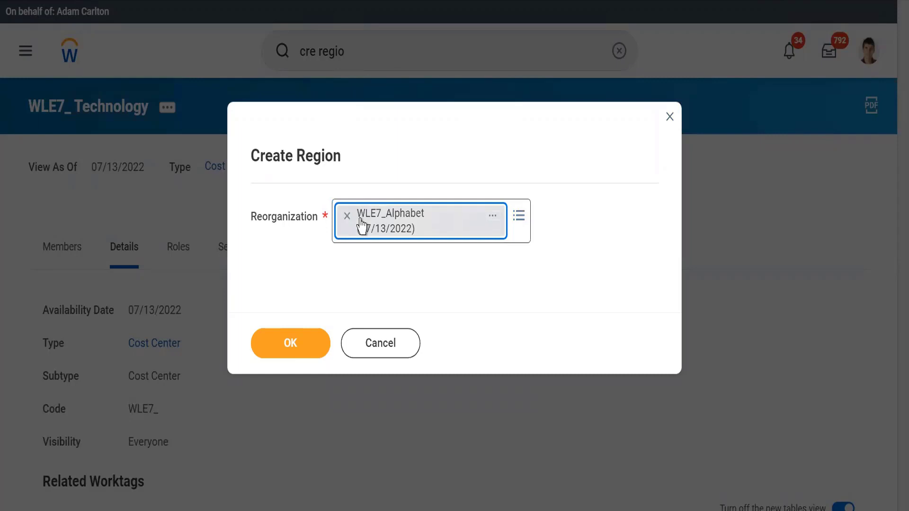
pyautogui.click(272, 346)
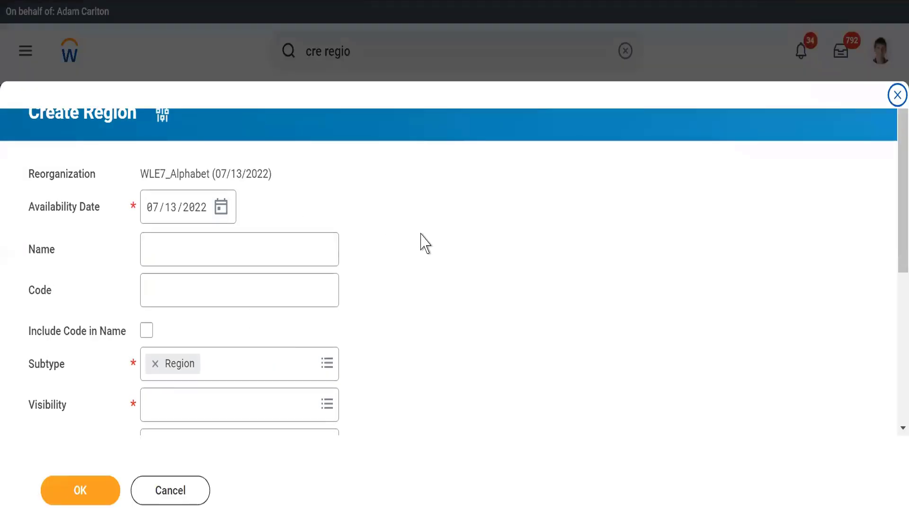
# Step: Name the region AMER, set its code to WLE7_, and include the code in the name
pyautogui.click(179, 249)
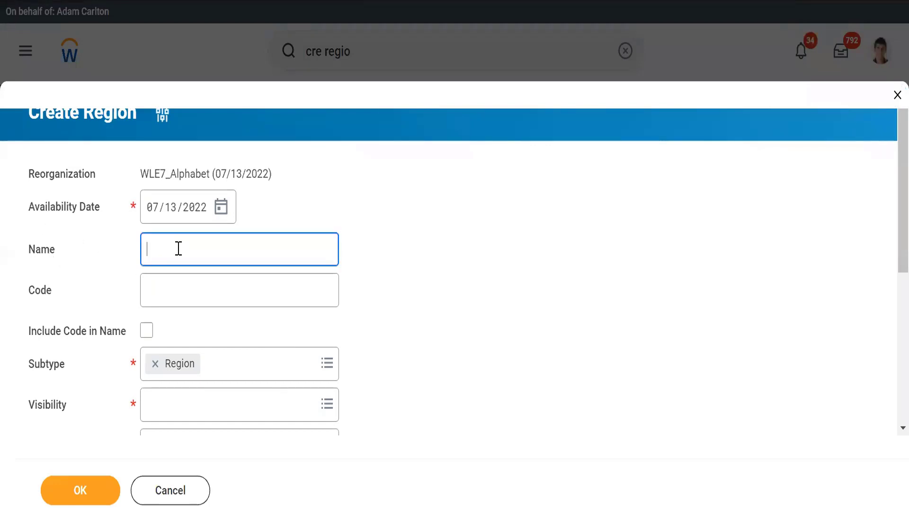
pyautogui.write('AMER')
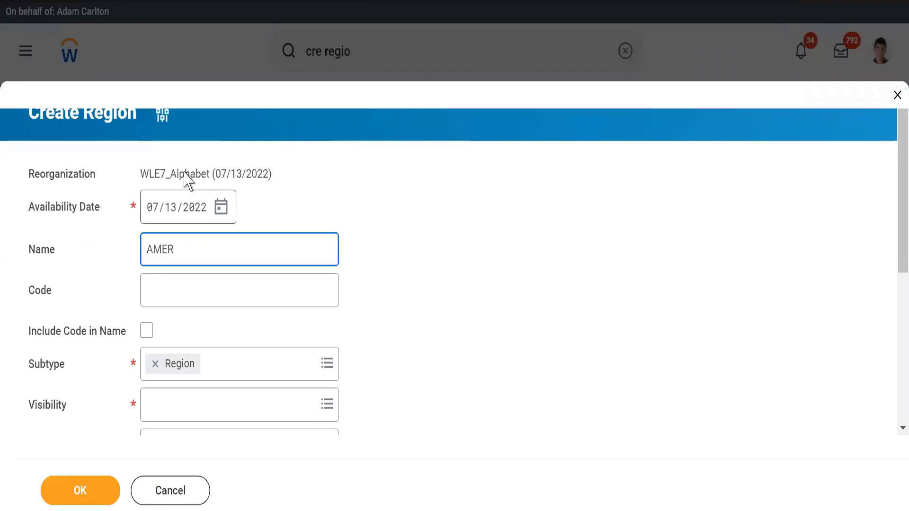
pyautogui.click(316, 202)
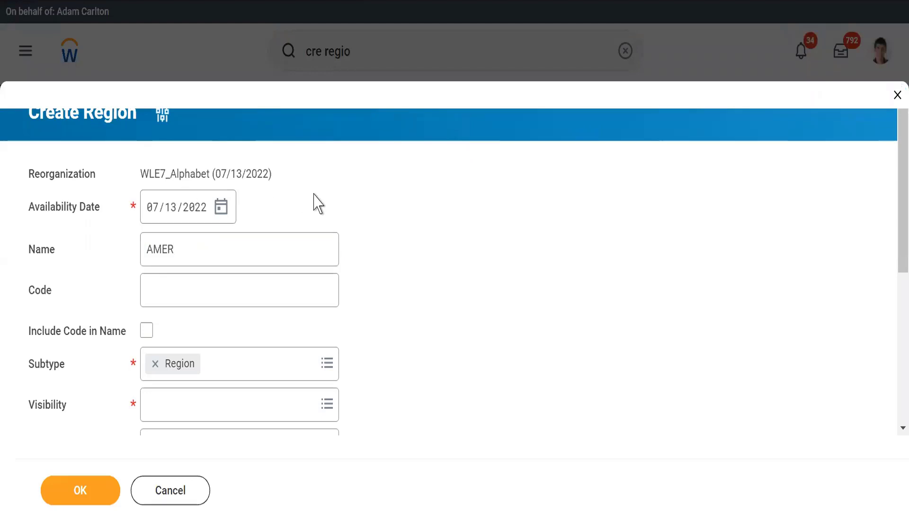
pyautogui.click(155, 296)
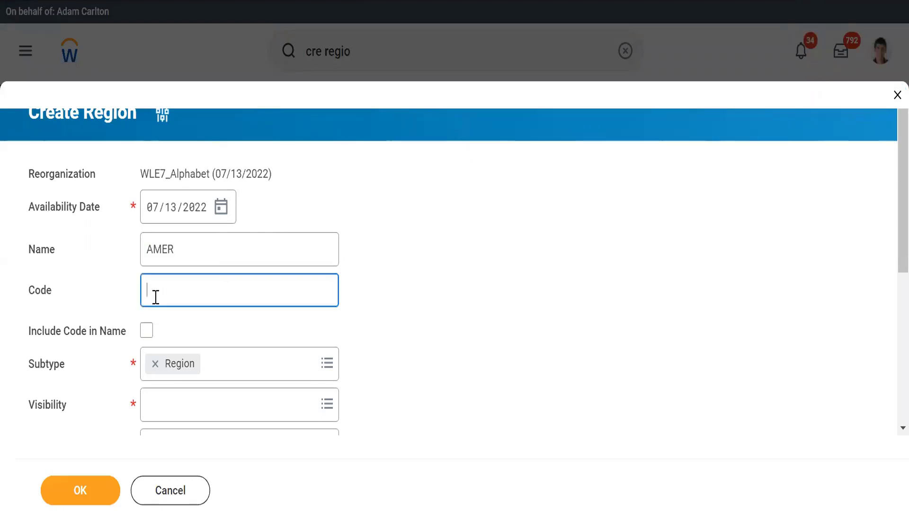
pyautogui.write('WLE7_')
pyautogui.press('Tab')
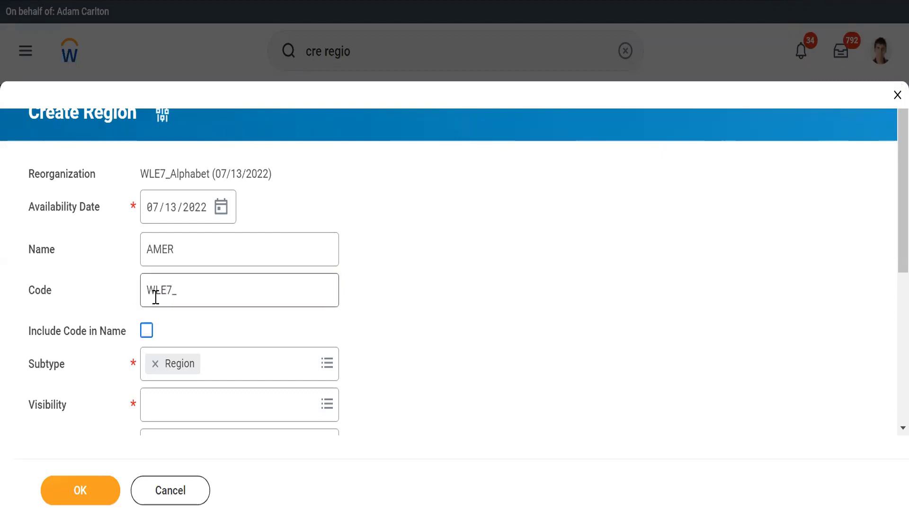
pyautogui.press('space')
pyautogui.scroll(-4, 299, 330)
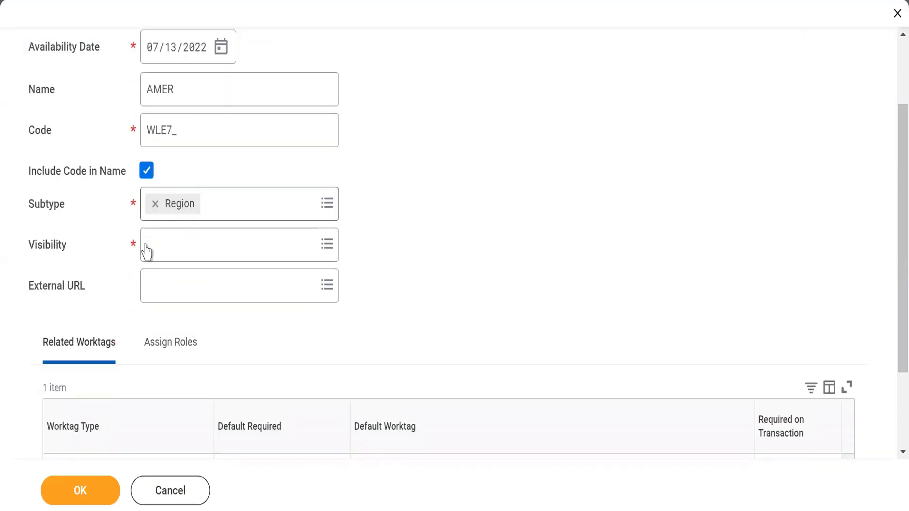
# Step: Set the region's visibility to Everyone and try to submit it, checking the Related Worktags for errors
pyautogui.click(163, 254)
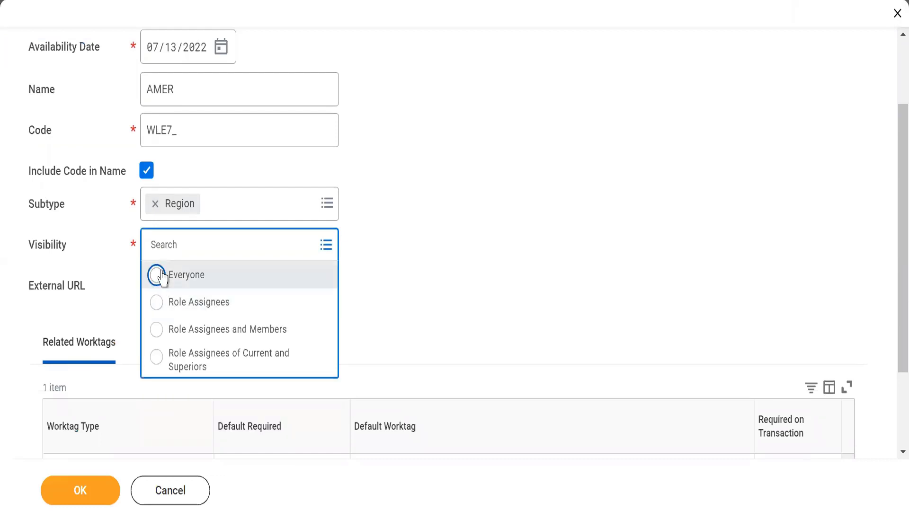
pyautogui.click(154, 272)
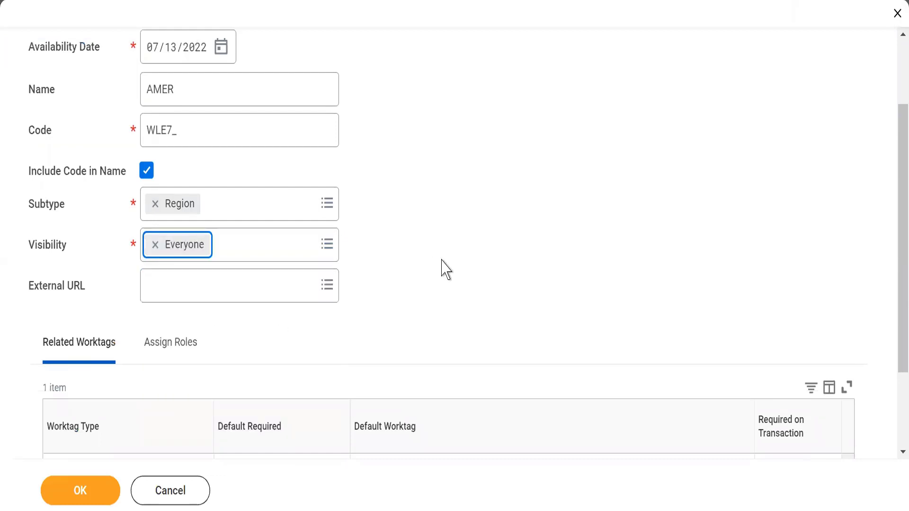
pyautogui.click(79, 491)
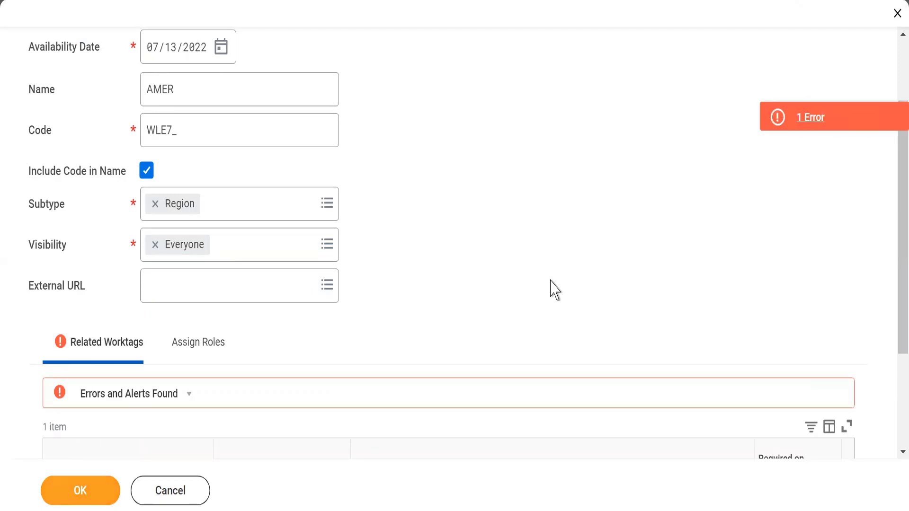
pyautogui.scroll(-1, 551, 289)
pyautogui.scroll(-3, 552, 290)
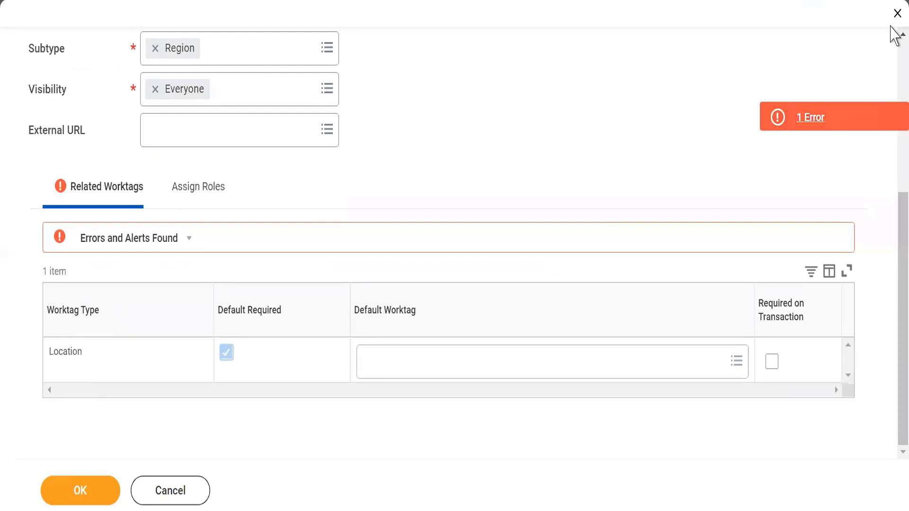
# Step: Change the region's name to APAC
pyautogui.scroll(6, 616, 190)
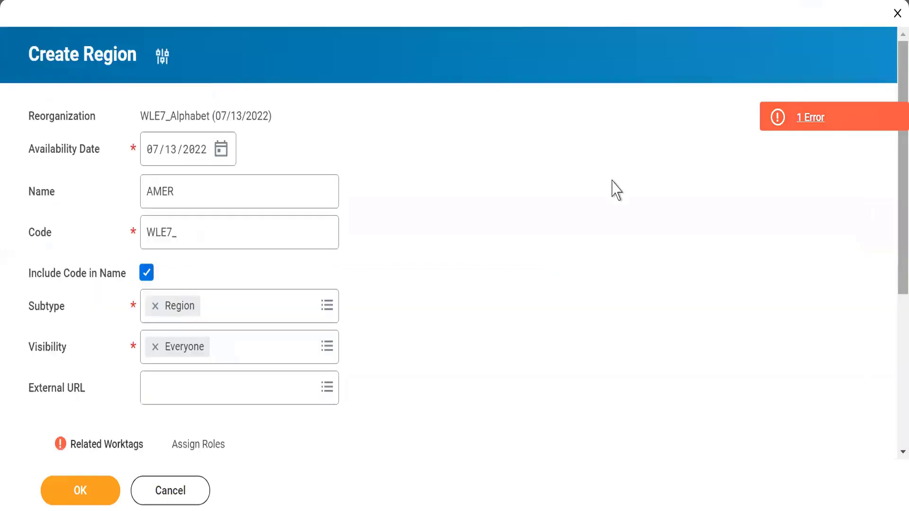
pyautogui.doubleClick(187, 198)
pyautogui.write('APAC')
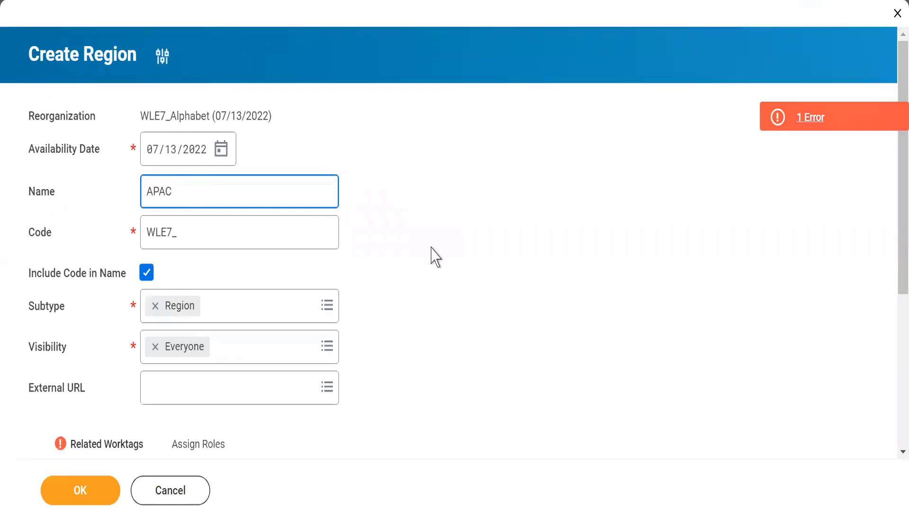
pyautogui.click(430, 254)
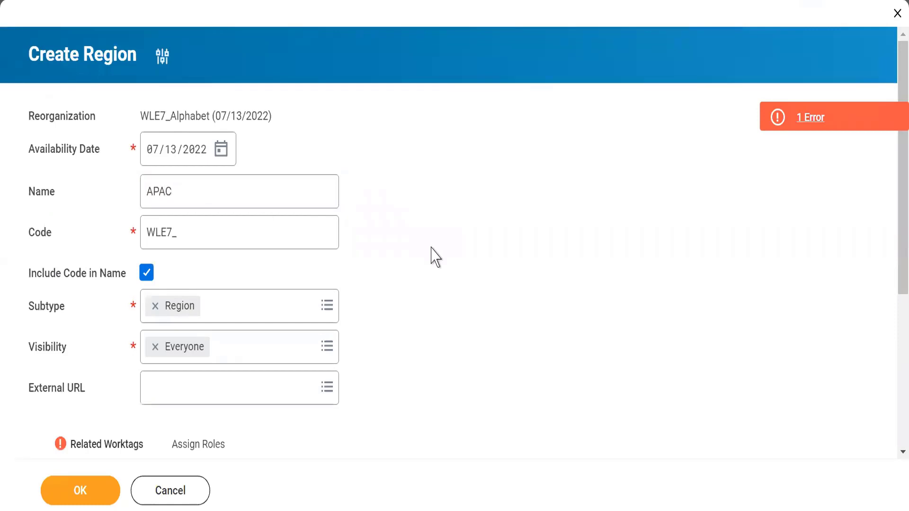
# Step: Set the default worktag of the Location worktag type to WLE7_Mumbai and submit the region
pyautogui.scroll(-5, 893, 331)
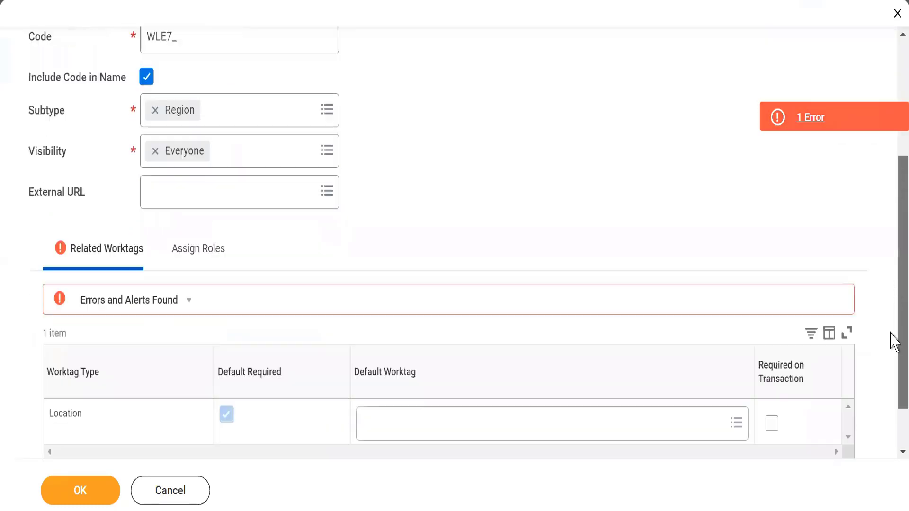
pyautogui.click(411, 365)
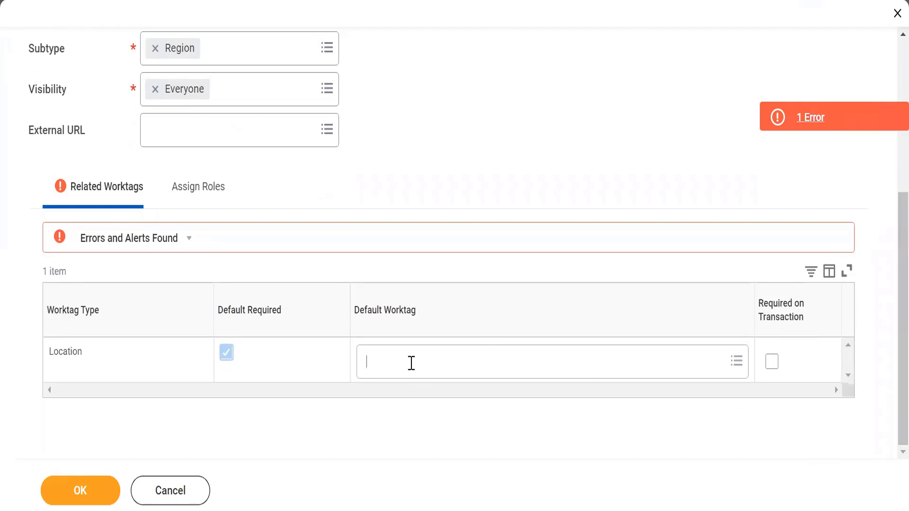
pyautogui.write('WL')
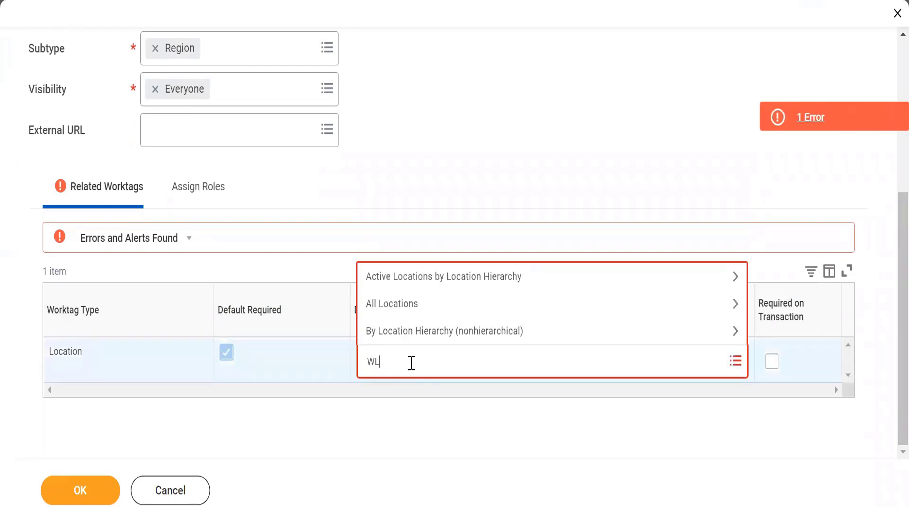
pyautogui.write('E7_')
pyautogui.press('Return')
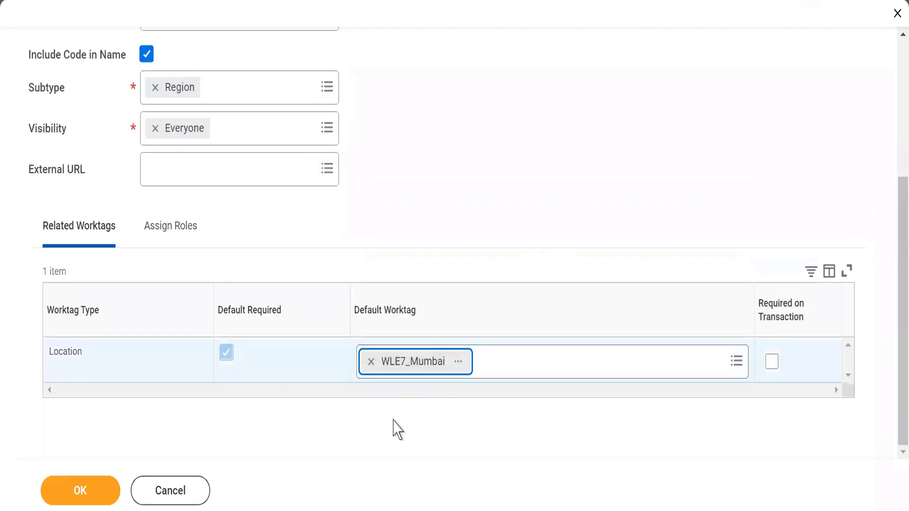
pyautogui.click(393, 421)
pyautogui.click(71, 493)
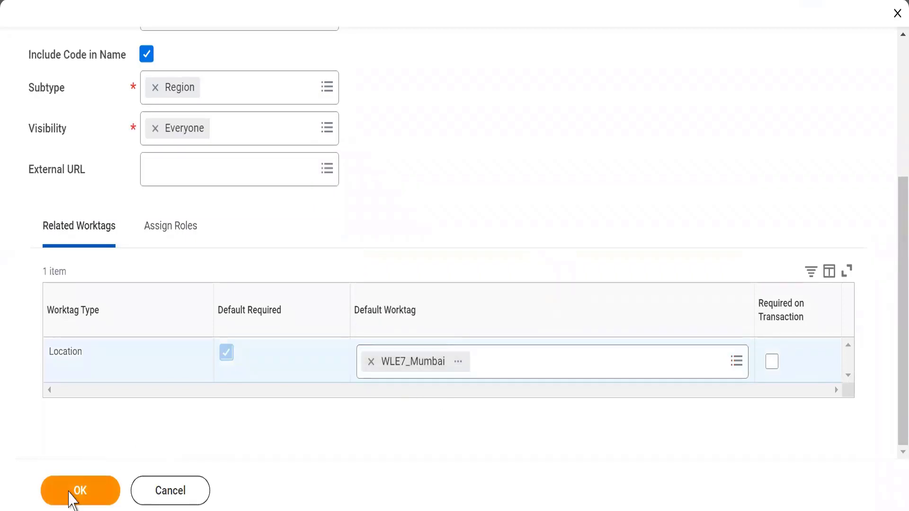
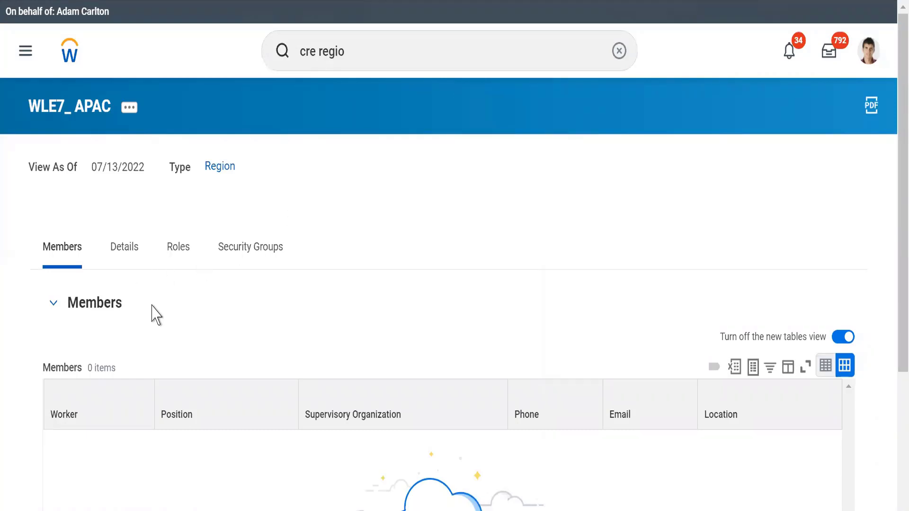
# Step: Review the details and related worktags of the WLE7_ APAC region
pyautogui.click(124, 258)
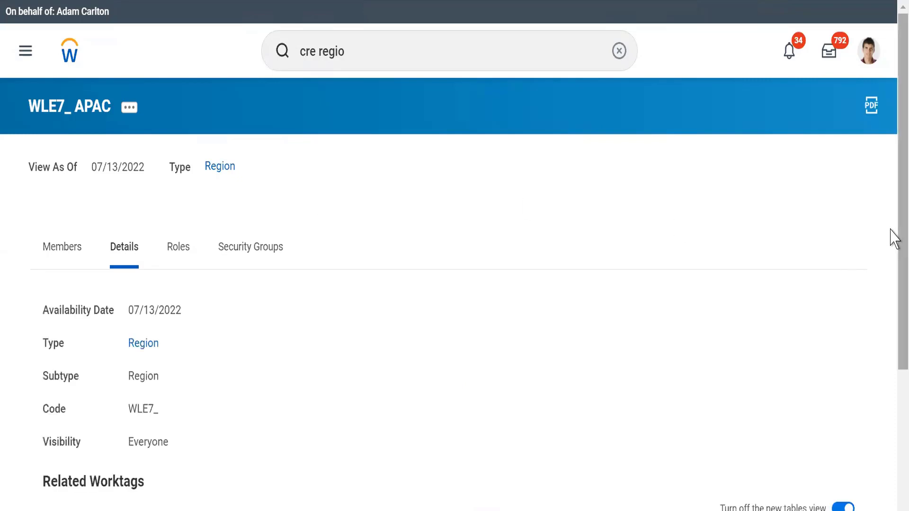
pyautogui.scroll(-2, 891, 369)
pyautogui.scroll(-2, 891, 369)
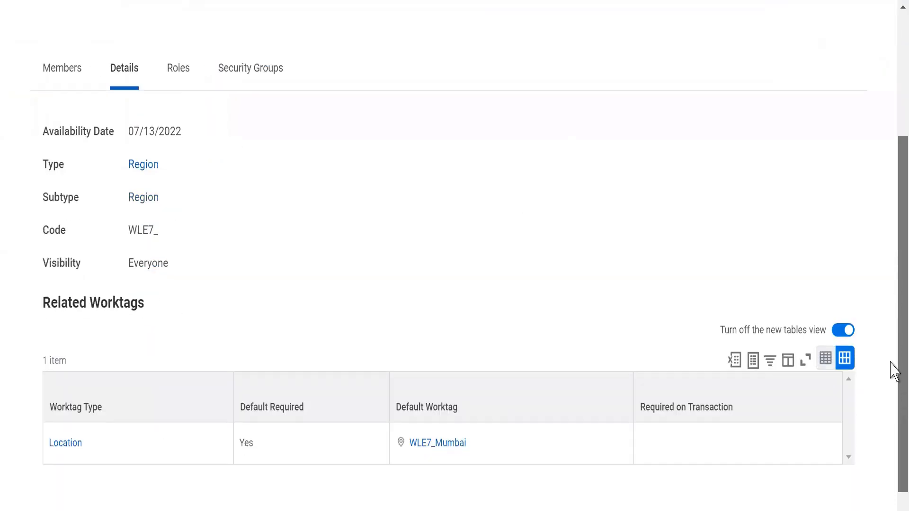
pyautogui.scroll(4, 893, 371)
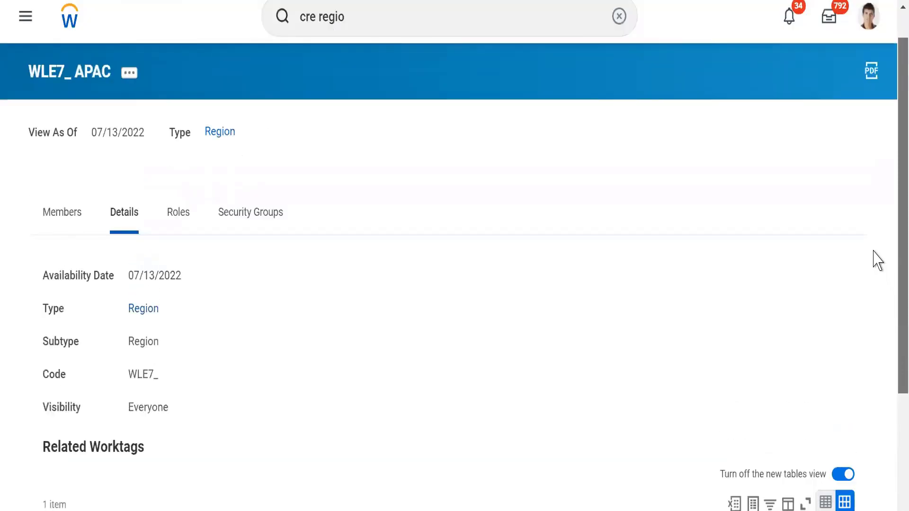
pyautogui.scroll(1, 892, 256)
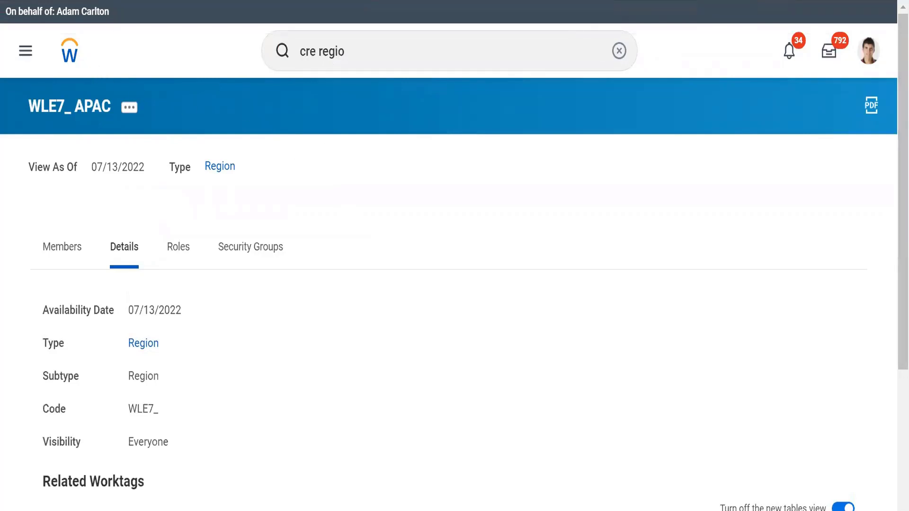
# Step: Switch to the Notepad notes and change the reorganization name in the create reorganization task from WDT8 to WLE7_Alphabet
pyautogui.hotkey('alt', 'Tab')
pyautogui.click(176, 150)
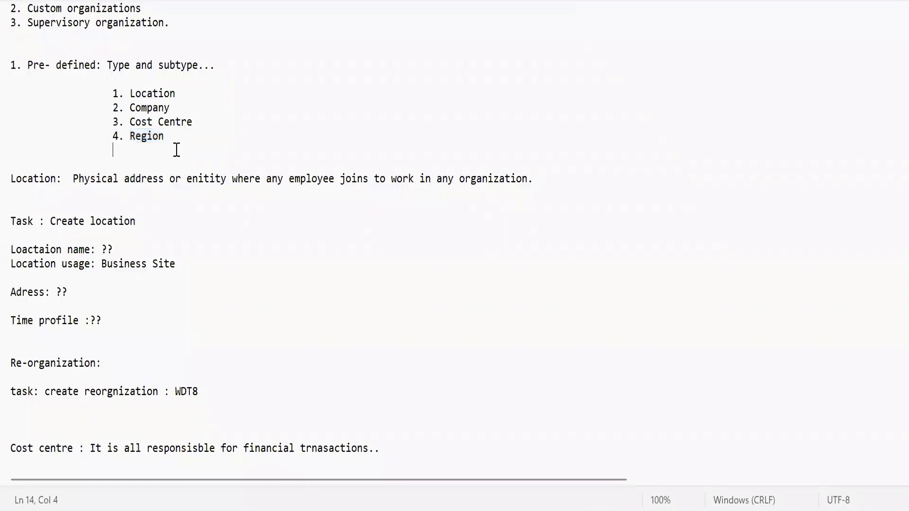
pyautogui.moveTo(106, 91); pyautogui.dragTo(226, 147)
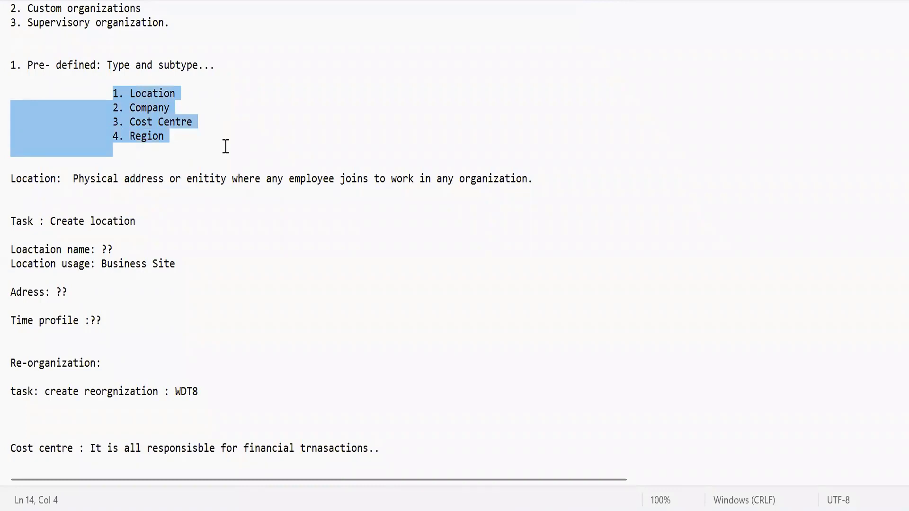
pyautogui.doubleClick(182, 391)
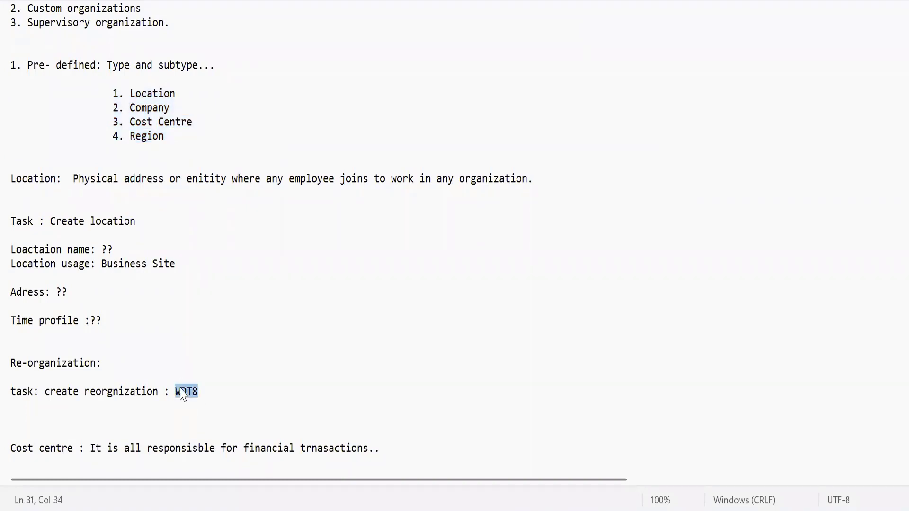
pyautogui.write('WLE7_A')
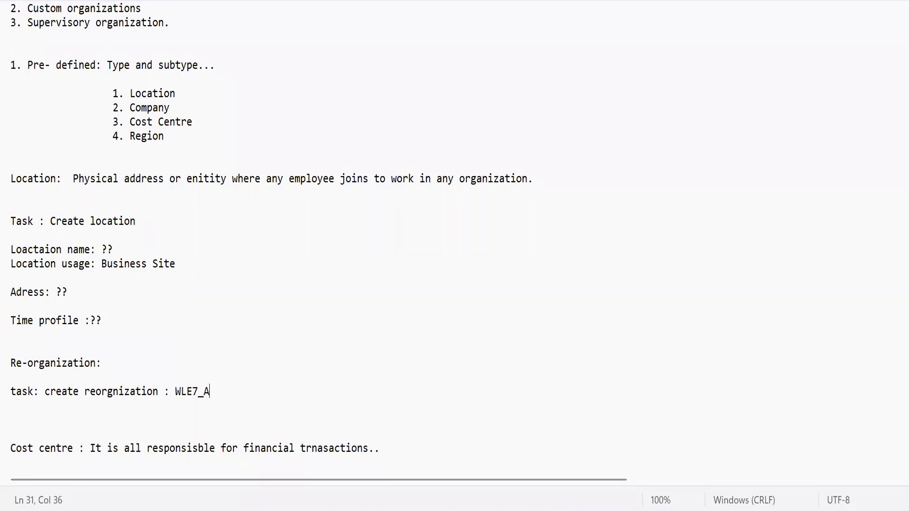
pyautogui.write('lphabet')
# Step: Examine the planned cost centre structure in the notes, from Technology through Core Tech, Data Sciences and ERP to their individual technologies
pyautogui.click(301, 402)
pyautogui.press('Down')
pyautogui.press('Down')
pyautogui.press('Down')
pyautogui.press('Down')
pyautogui.press('Down')
pyautogui.press('Down')
pyautogui.press('Down')
pyautogui.press('Down')
pyautogui.press('Down')
pyautogui.press('Down')
pyautogui.press('Down')
pyautogui.press('Down')
pyautogui.press('Down')
pyautogui.press('Down')
pyautogui.press('Down')
pyautogui.press('Down')
pyautogui.press('Down')
pyautogui.press('Down')
pyautogui.press('Down')
pyautogui.press('Down')
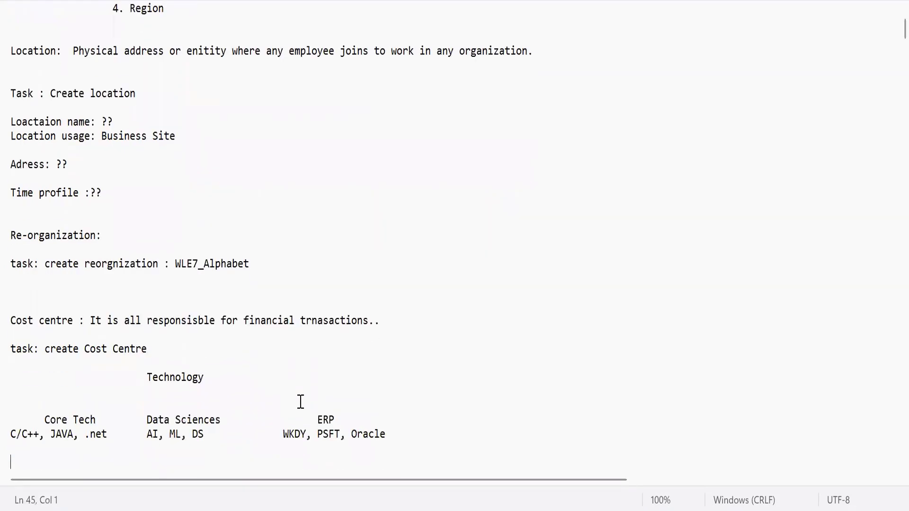
pyautogui.press('Down')
pyautogui.press('Down')
pyautogui.press('Down')
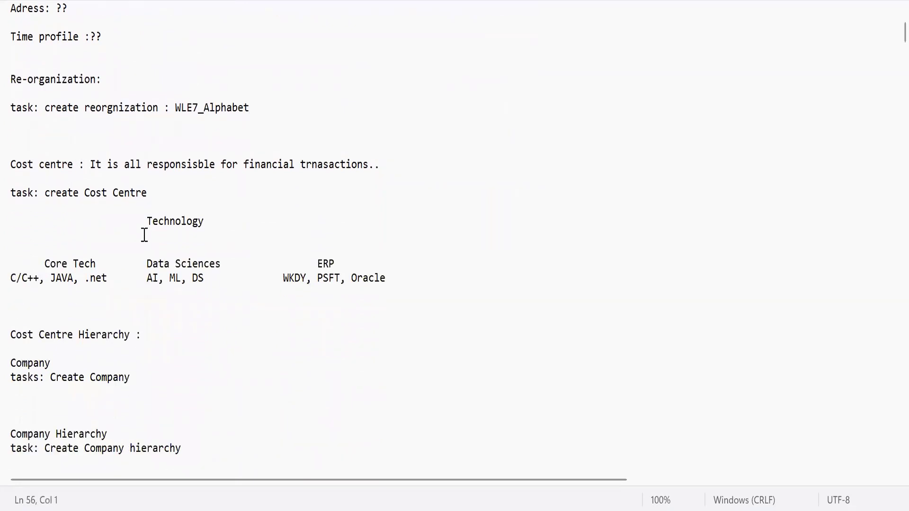
pyautogui.doubleClick(133, 222)
pyautogui.doubleClick(256, 220)
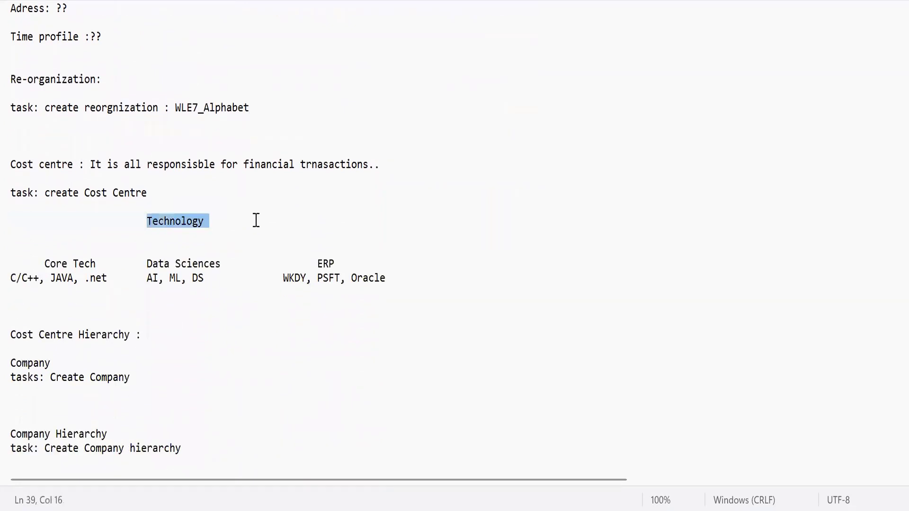
pyautogui.doubleClick(175, 223)
pyautogui.moveTo(45, 261); pyautogui.dragTo(226, 265)
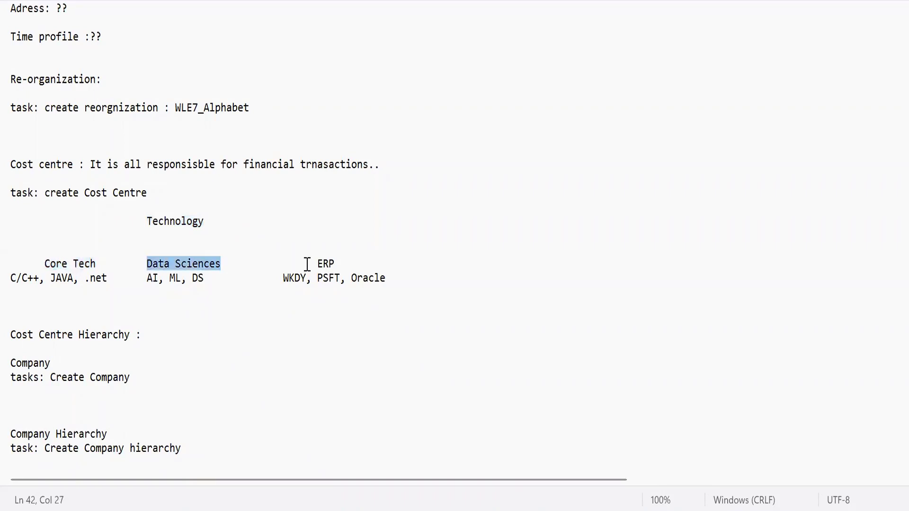
pyautogui.moveTo(322, 264); pyautogui.dragTo(367, 262)
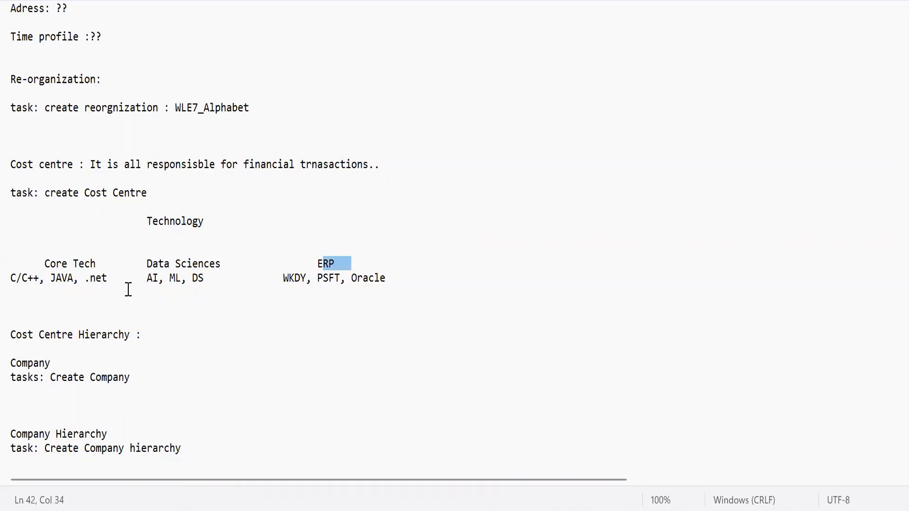
pyautogui.moveTo(23, 279); pyautogui.dragTo(42, 276)
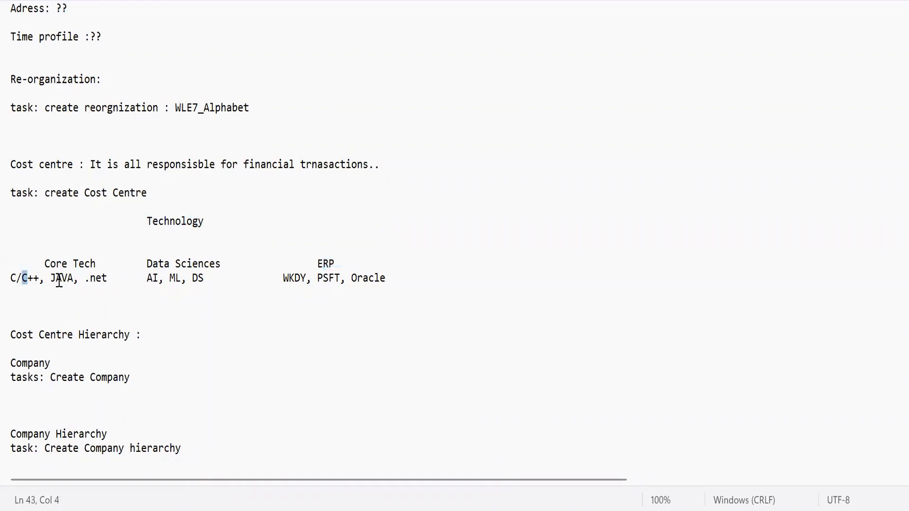
pyautogui.doubleClick(58, 278)
pyautogui.doubleClick(101, 278)
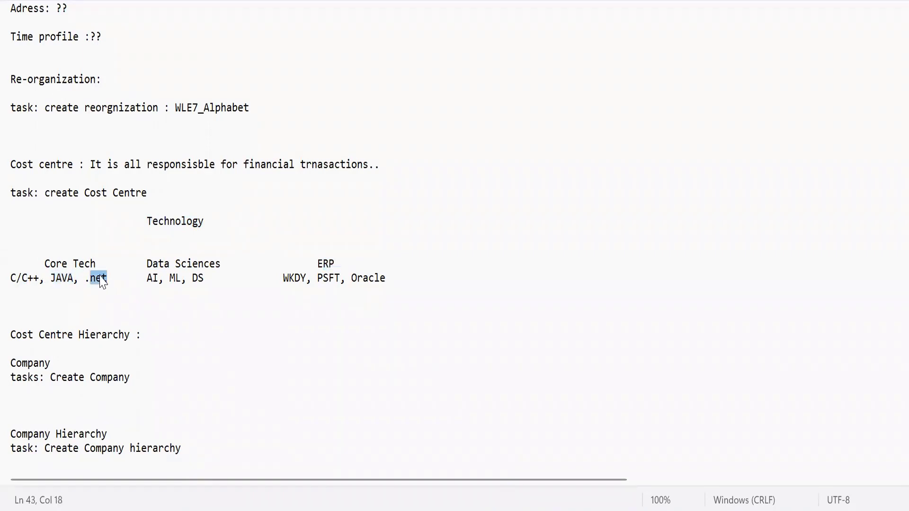
pyautogui.click(164, 265)
pyautogui.doubleClick(149, 279)
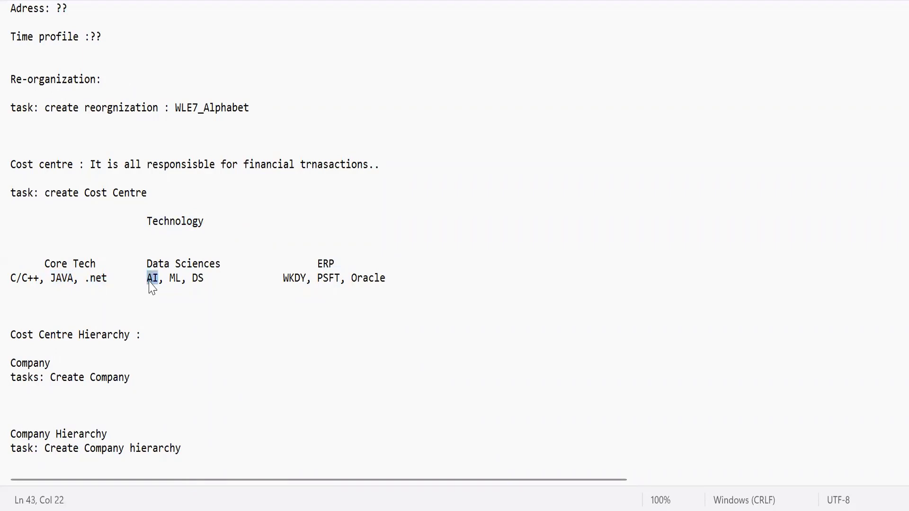
pyautogui.doubleClick(174, 279)
pyautogui.doubleClick(198, 279)
pyautogui.click(322, 263)
pyautogui.doubleClick(323, 264)
pyautogui.doubleClick(293, 279)
pyautogui.doubleClick(331, 279)
pyautogui.doubleClick(357, 280)
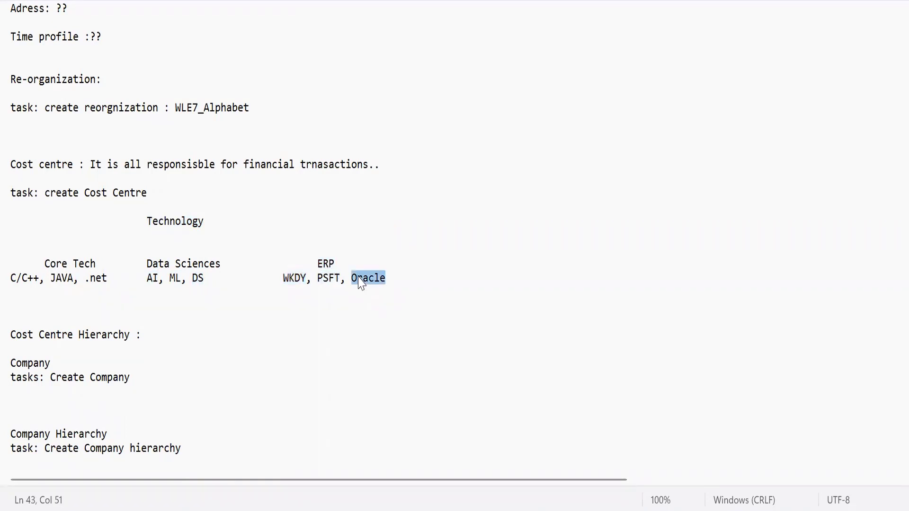
pyautogui.click(369, 297)
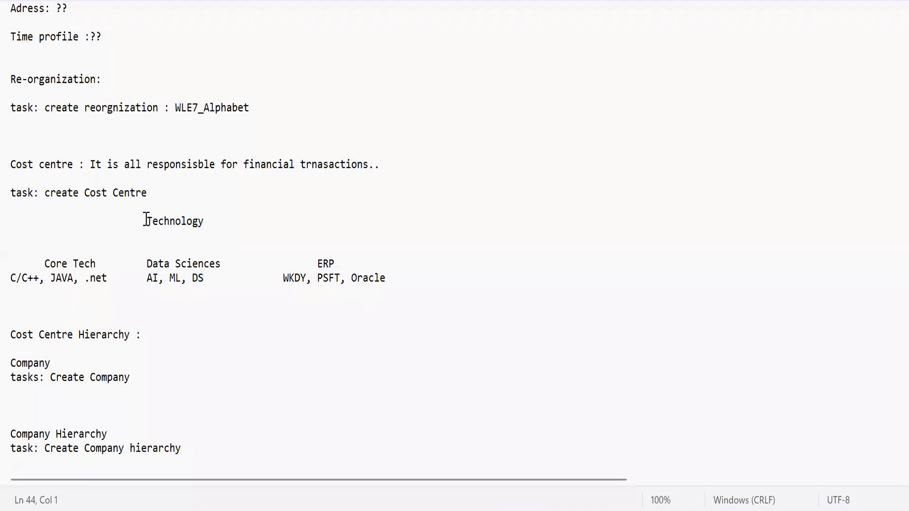
pyautogui.moveTo(145, 221); pyautogui.dragTo(396, 278)
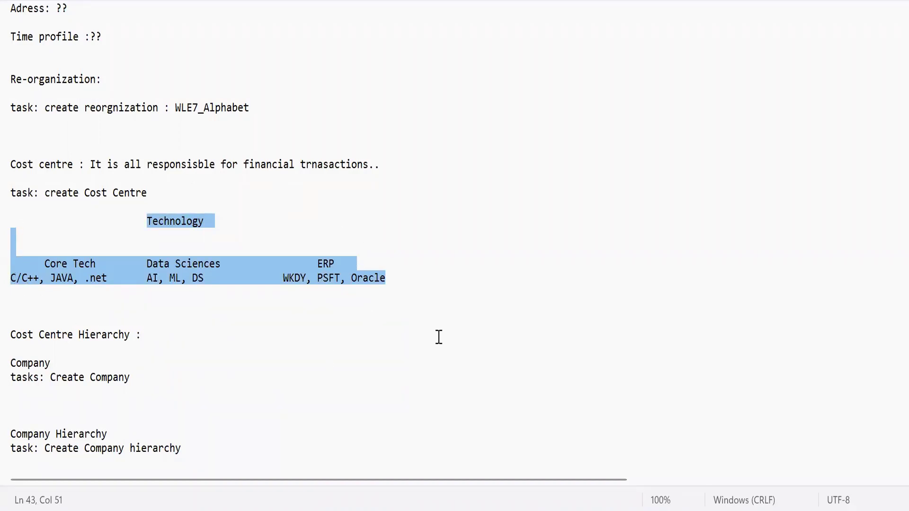
# Step: Switch back to Workday, search for WLE7_ and open the WLE7_ Technology cost center
pyautogui.click(588, 506)
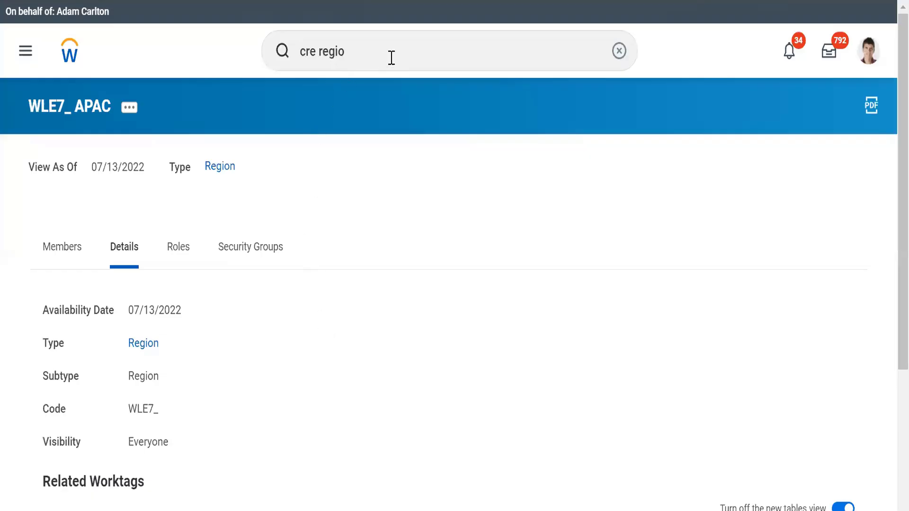
pyautogui.click(390, 58)
pyautogui.hotkey('ctrl', 'a')
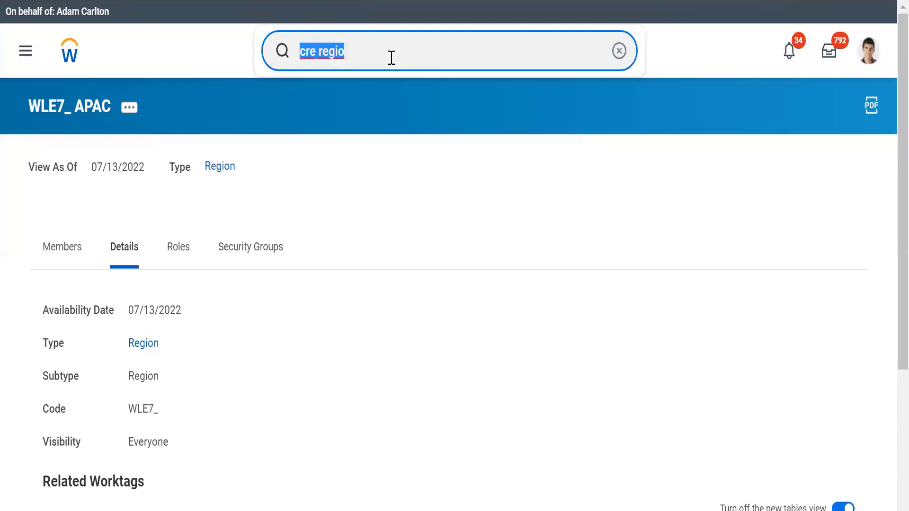
pyautogui.write('WDL')
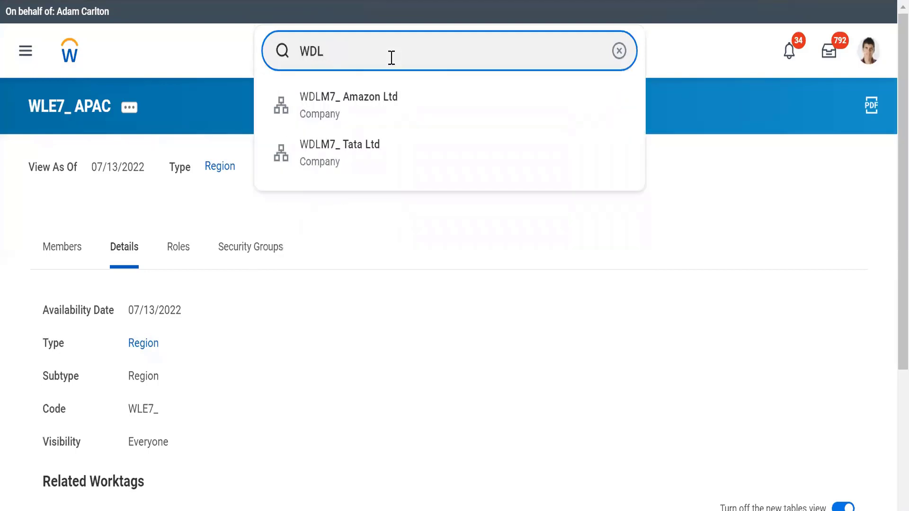
pyautogui.write('E7_')
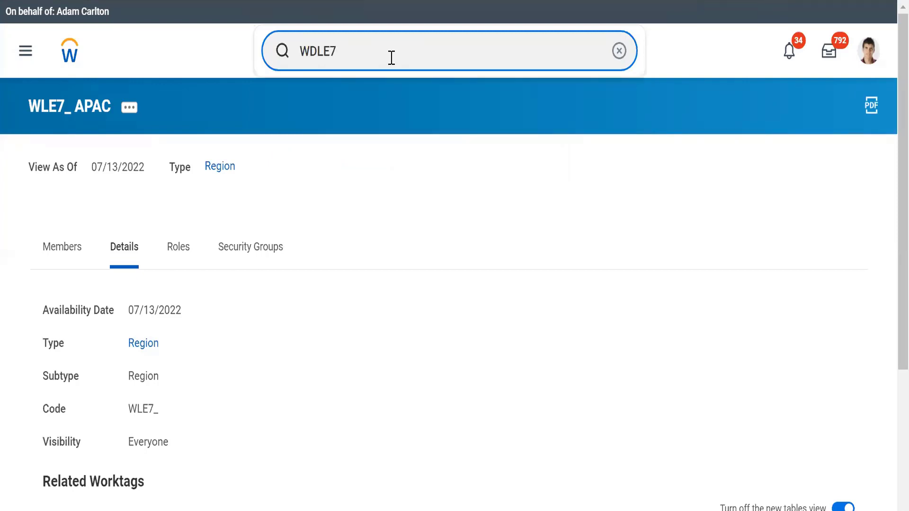
pyautogui.press('BackSpace')
pyautogui.press('BackSpace')
pyautogui.press('BackSpace')
pyautogui.press('BackSpace')
pyautogui.write('LE7')
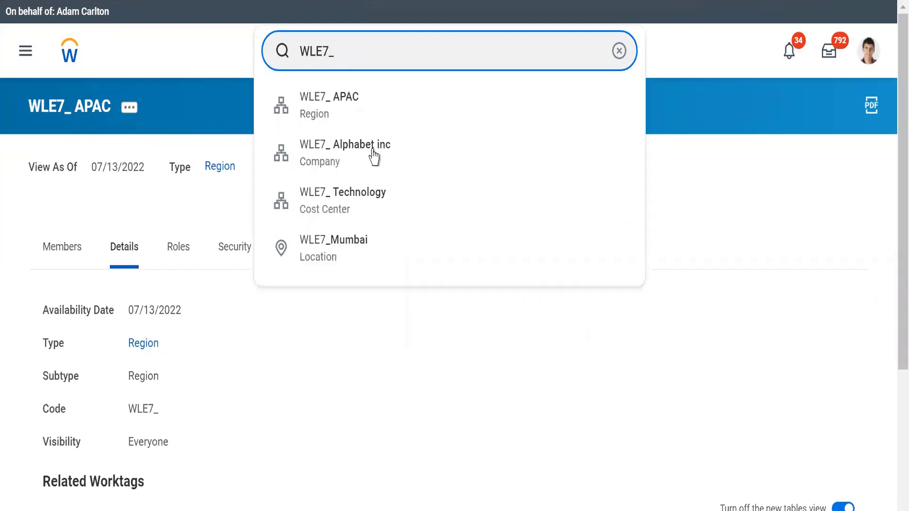
pyautogui.click(330, 201)
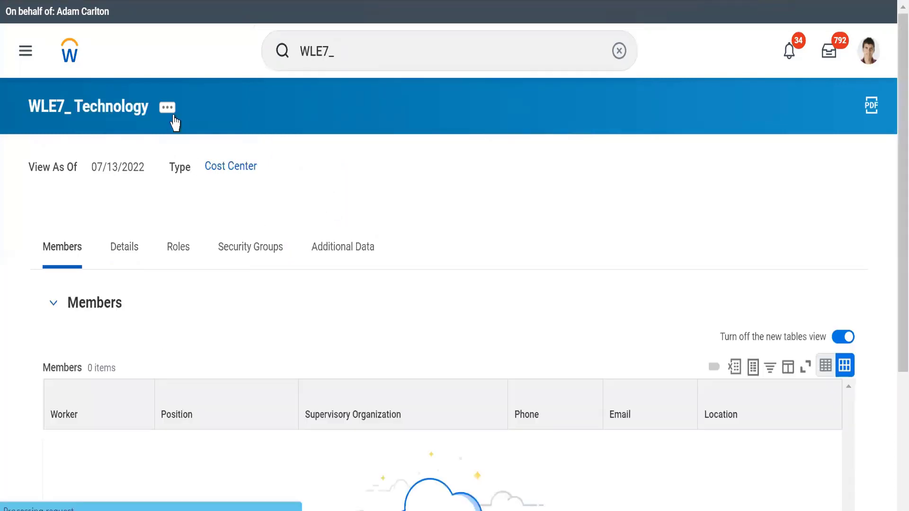
# Step: Check the related actions of the WLE7_ Technology cost center for its reorganization options, leaving the cost center as it is
pyautogui.click(167, 108)
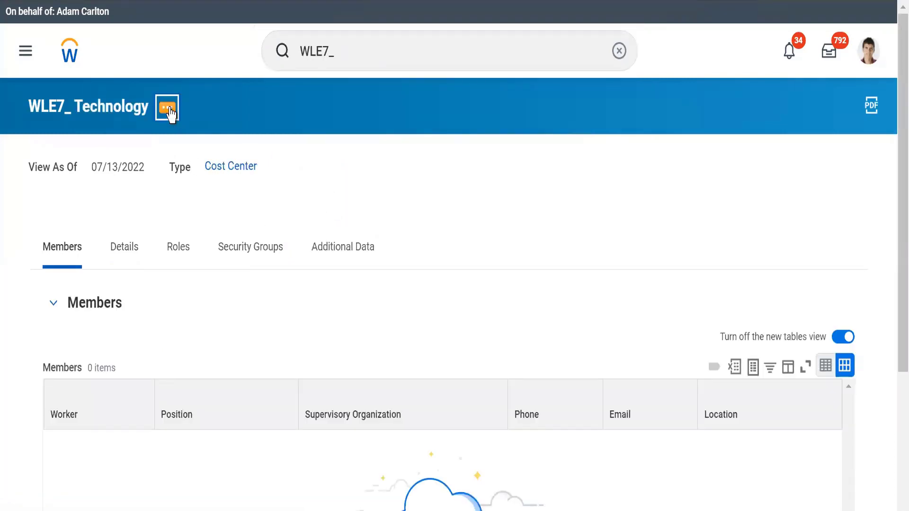
pyautogui.moveTo(553, 227); pyautogui.dragTo(556, 359)
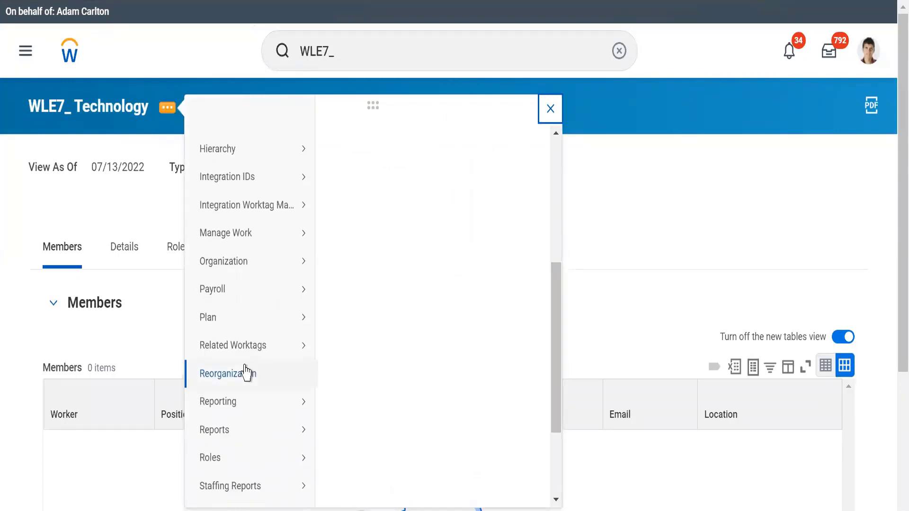
pyautogui.moveTo(248, 373)
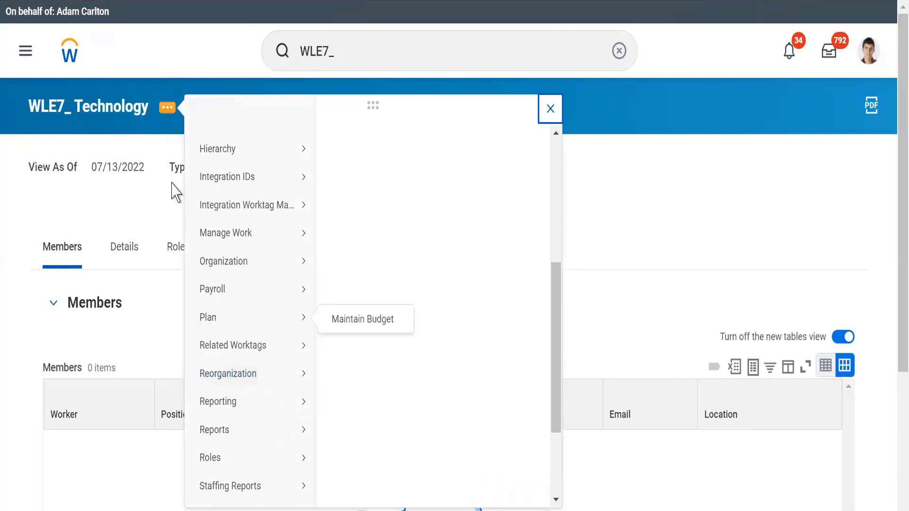
pyautogui.click(157, 207)
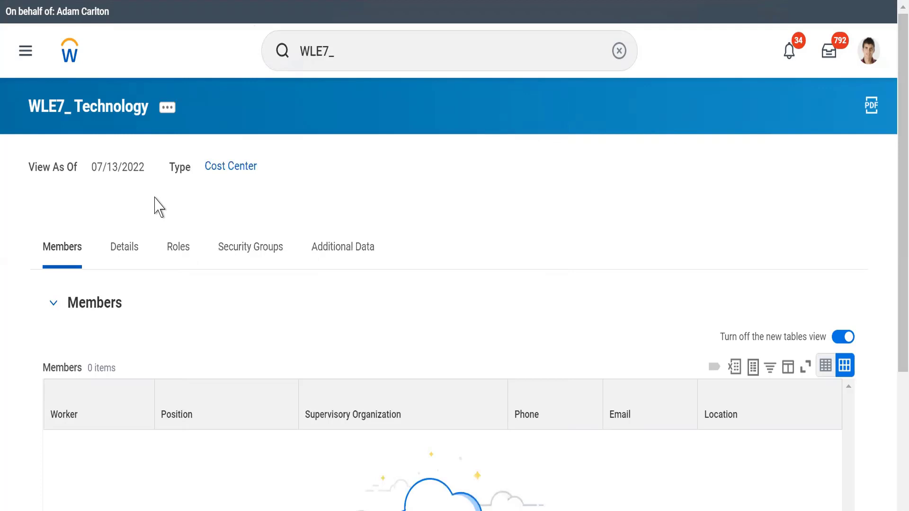
# Step: Start the Create Cost Center Hierarchy task and set its reorganization to WLE7_Alphabet
pyautogui.click(357, 62)
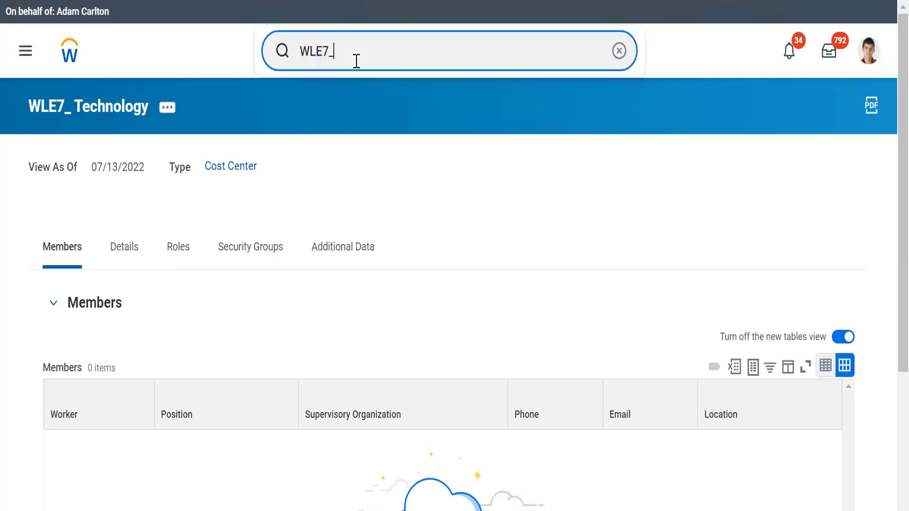
pyautogui.click(620, 51)
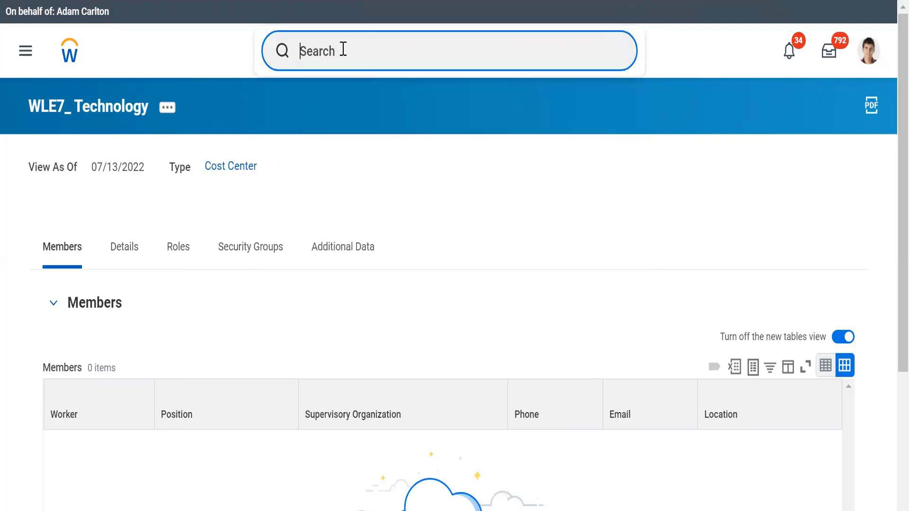
pyautogui.write('cre')
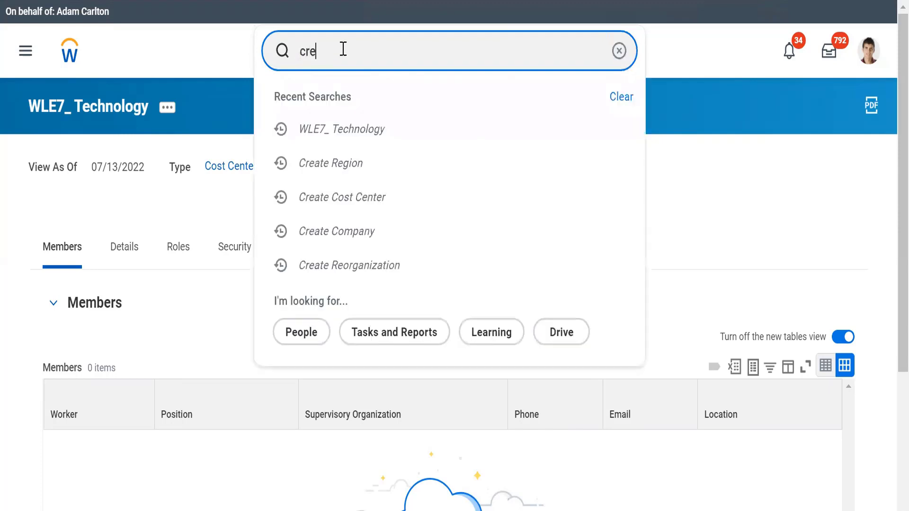
pyautogui.write(' cost cen hier')
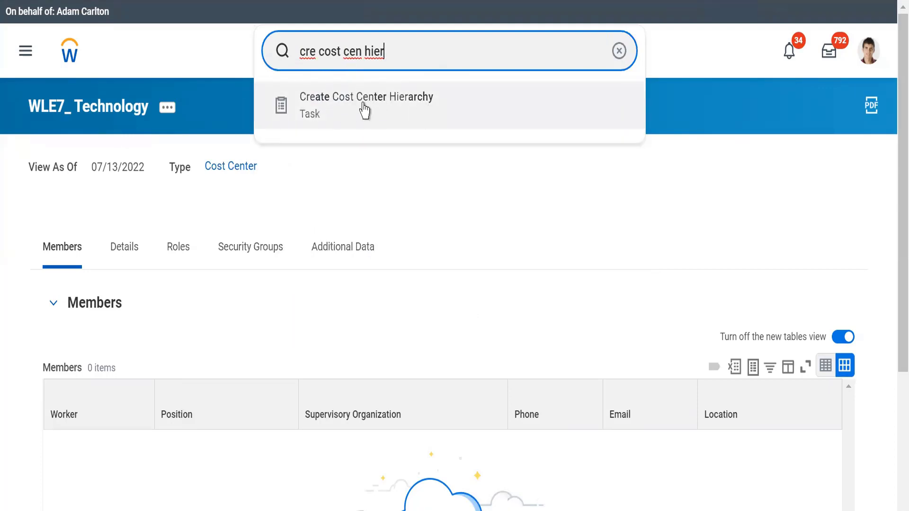
pyautogui.click(401, 104)
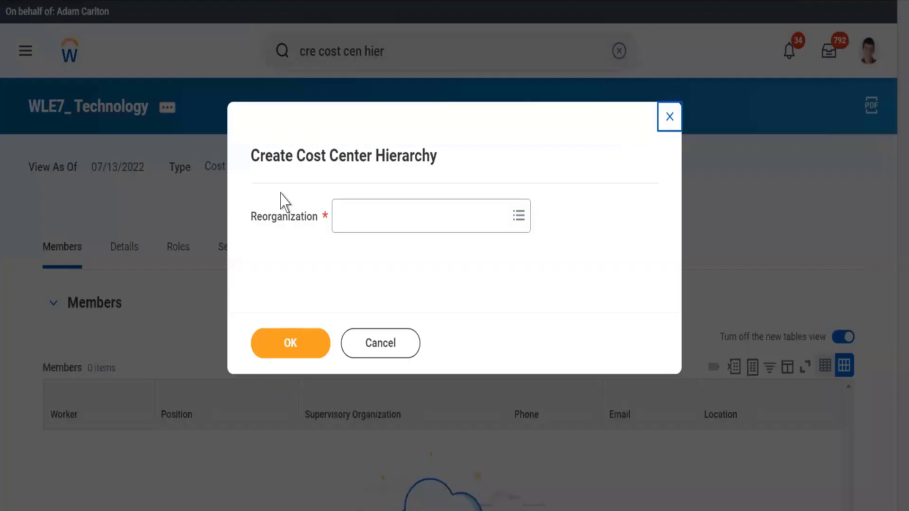
pyautogui.click(355, 216)
pyautogui.write('WLE7_')
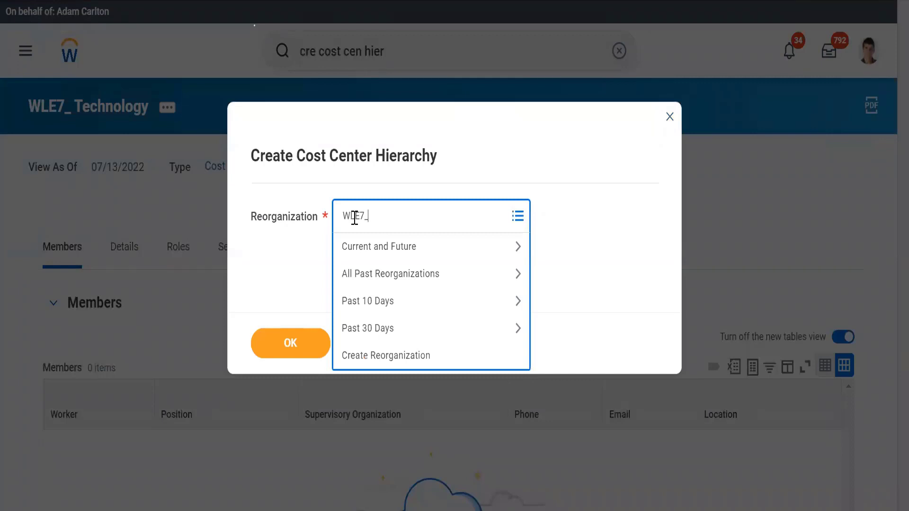
pyautogui.press('Return')
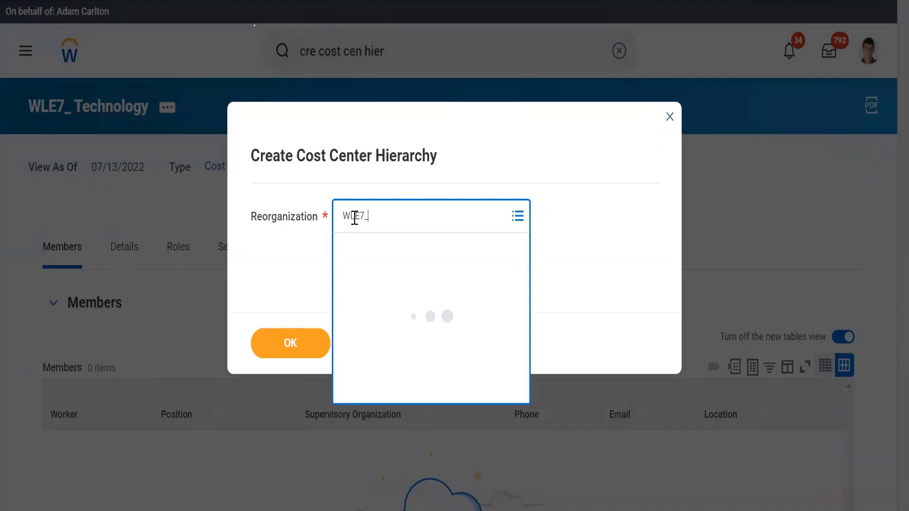
pyautogui.click(365, 278)
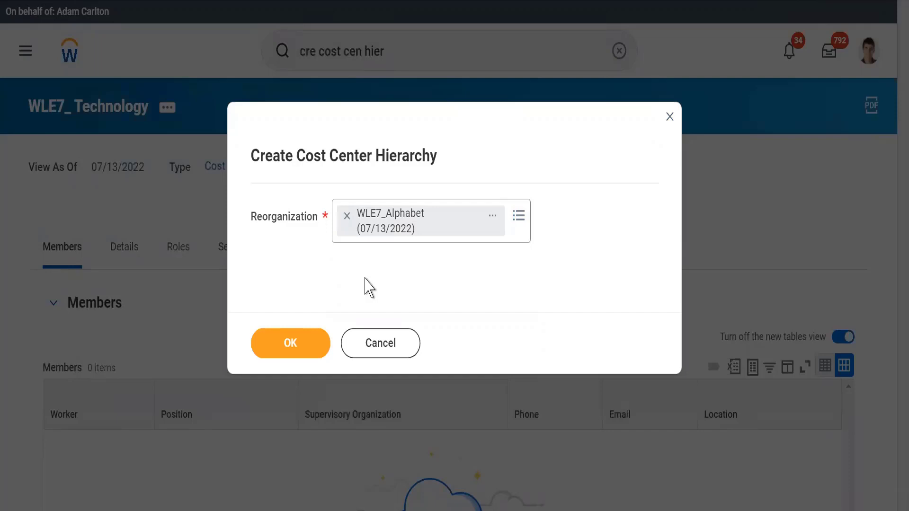
# Step: Confirm the reorganization and name the cost center hierarchy Technology with code WLE7_, including the code in the name
pyautogui.click(287, 347)
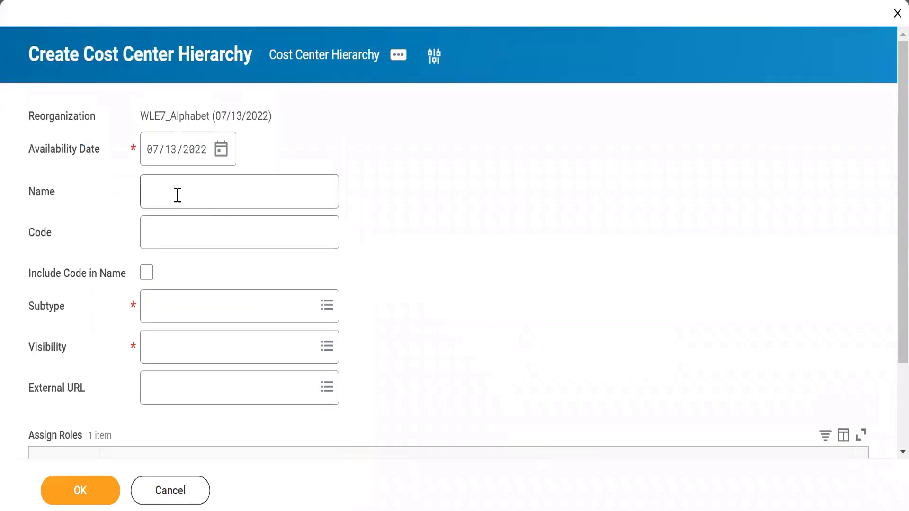
pyautogui.click(173, 195)
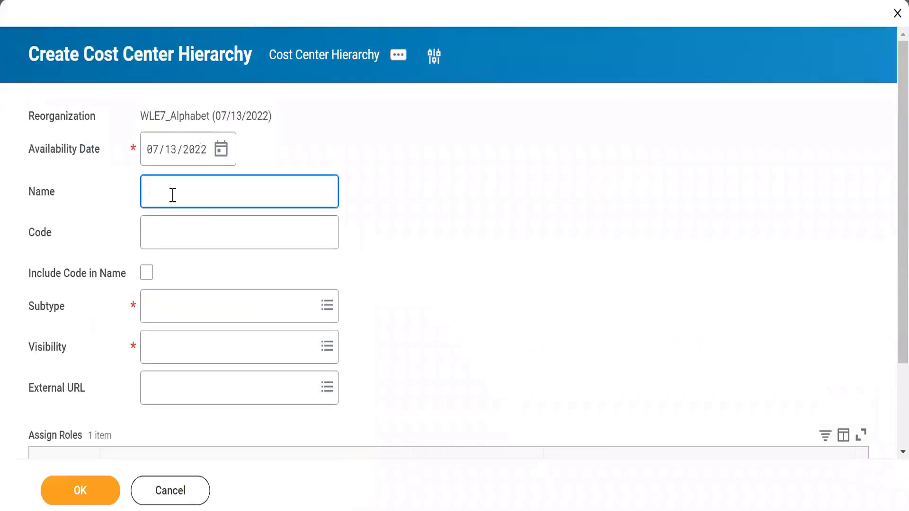
pyautogui.write('Techn')
pyautogui.write('nology')
pyautogui.click(452, 227)
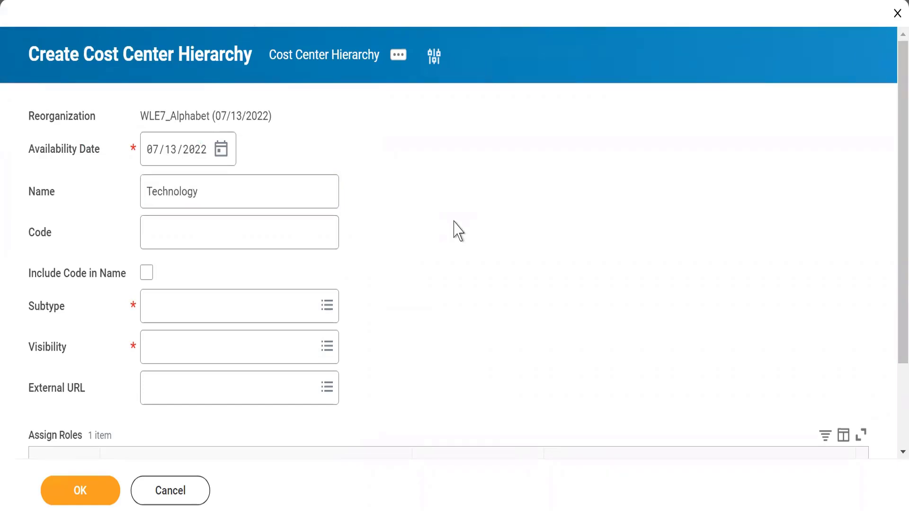
pyautogui.click(158, 228)
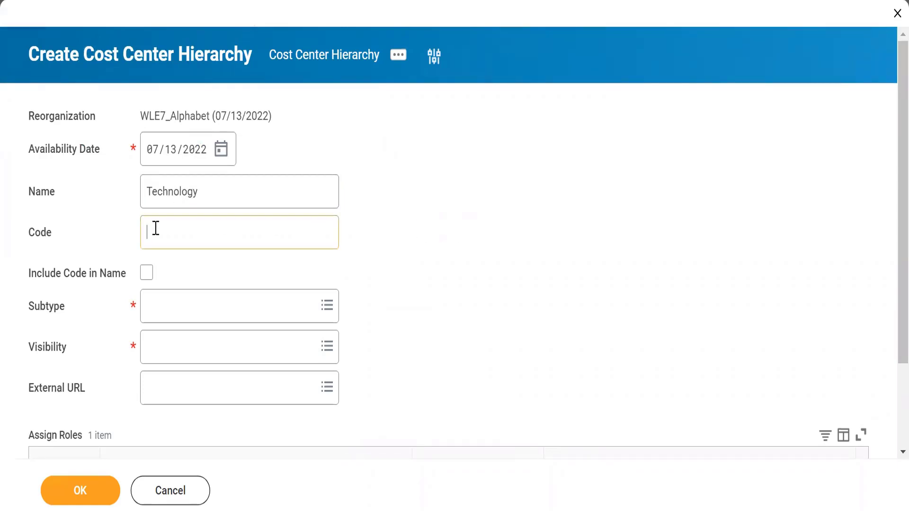
pyautogui.write('WLE7_')
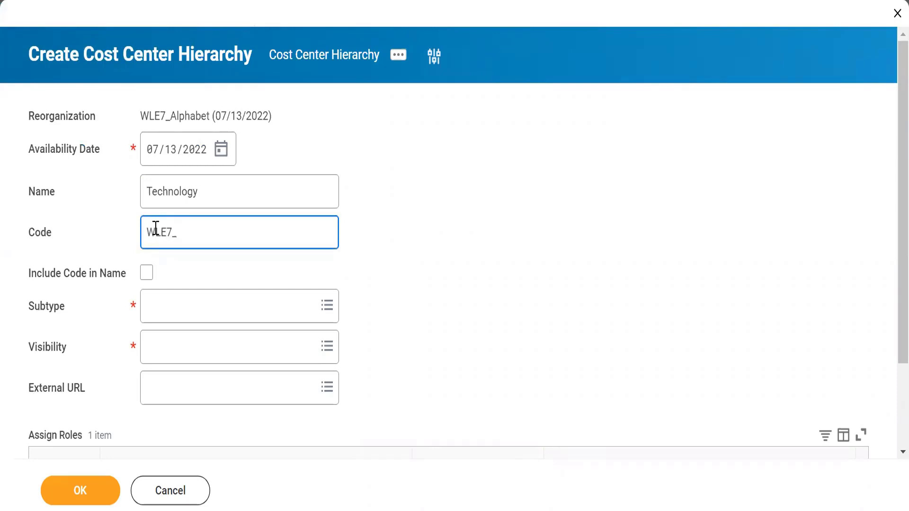
pyautogui.click(147, 273)
# Step: Set the hierarchy's subtype to Cost Center and its visibility to Everyone, and submit it without assigning roles
pyautogui.click(168, 303)
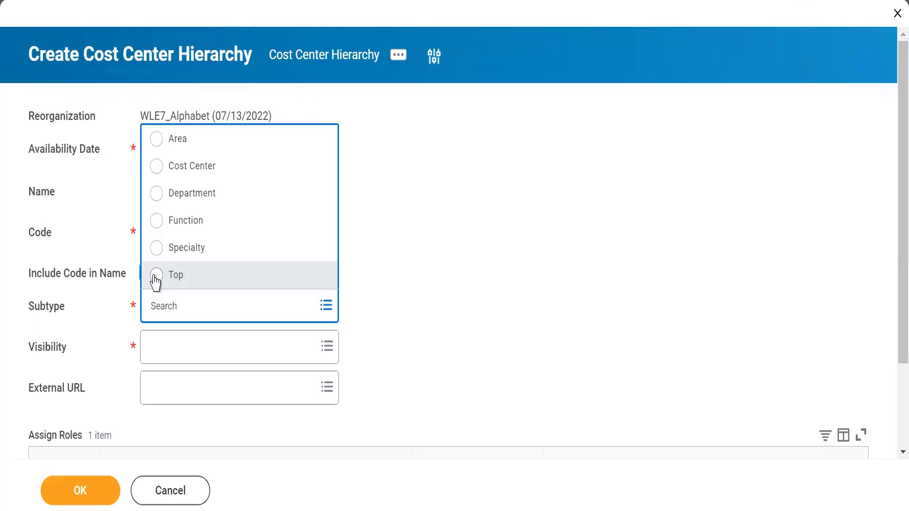
pyautogui.click(158, 169)
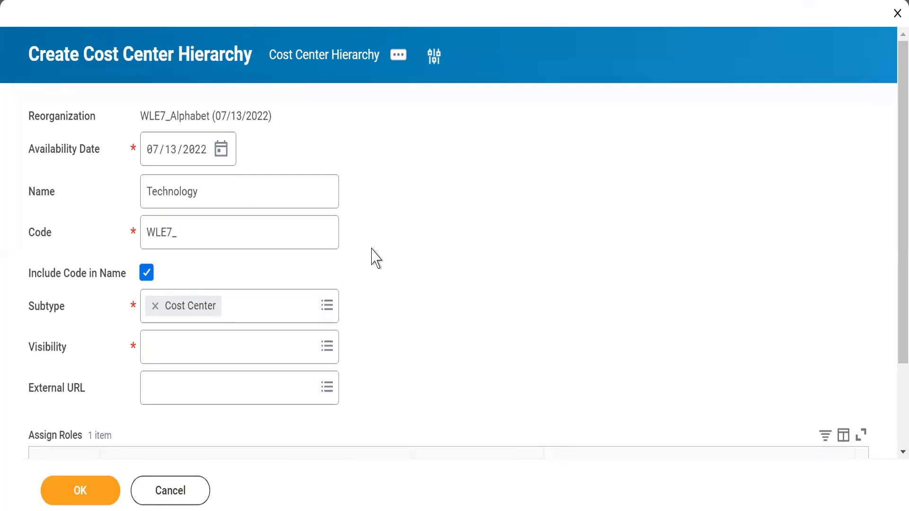
pyautogui.click(147, 337)
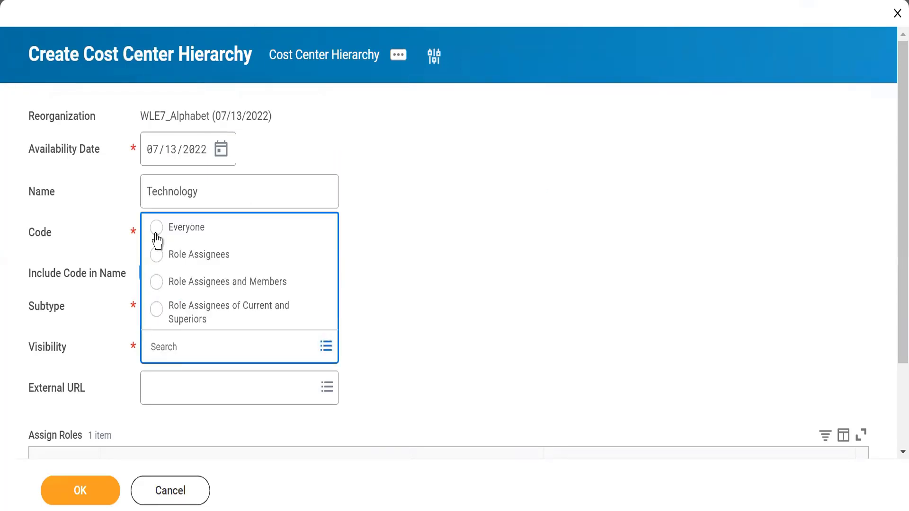
pyautogui.click(156, 230)
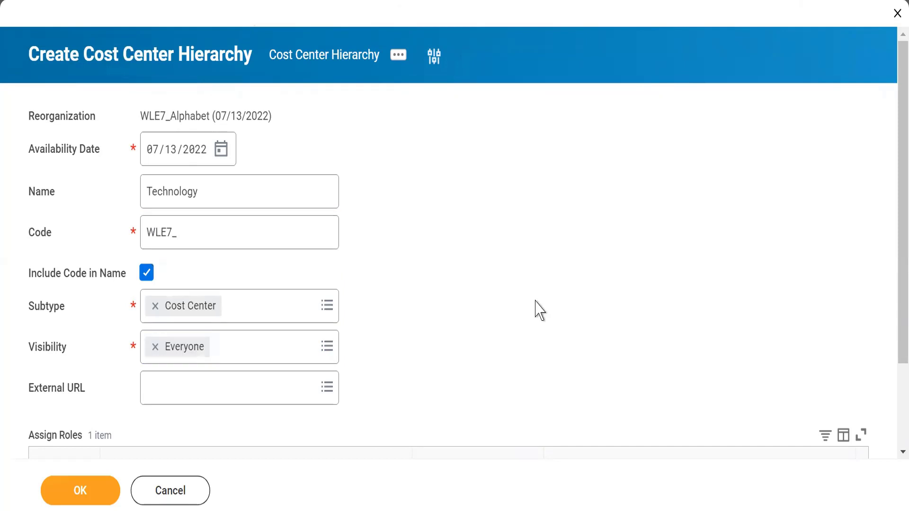
pyautogui.scroll(-2, 540, 310)
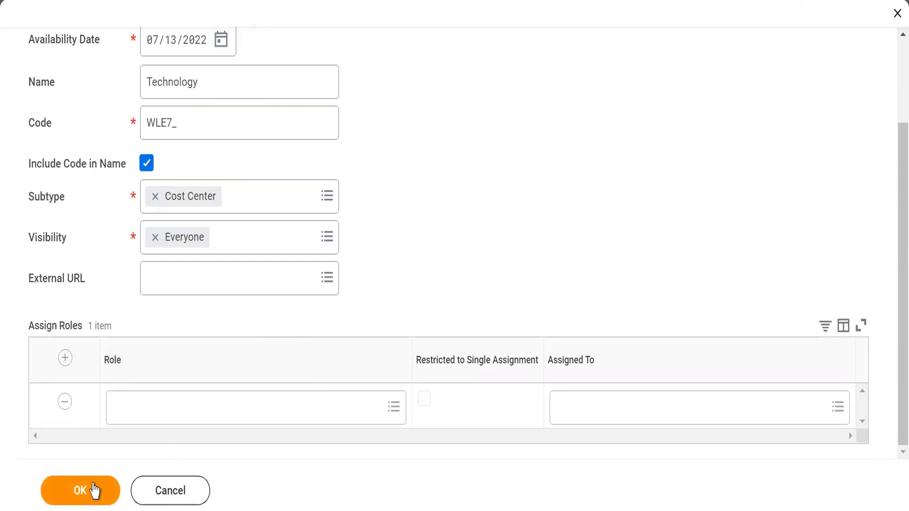
pyautogui.click(76, 492)
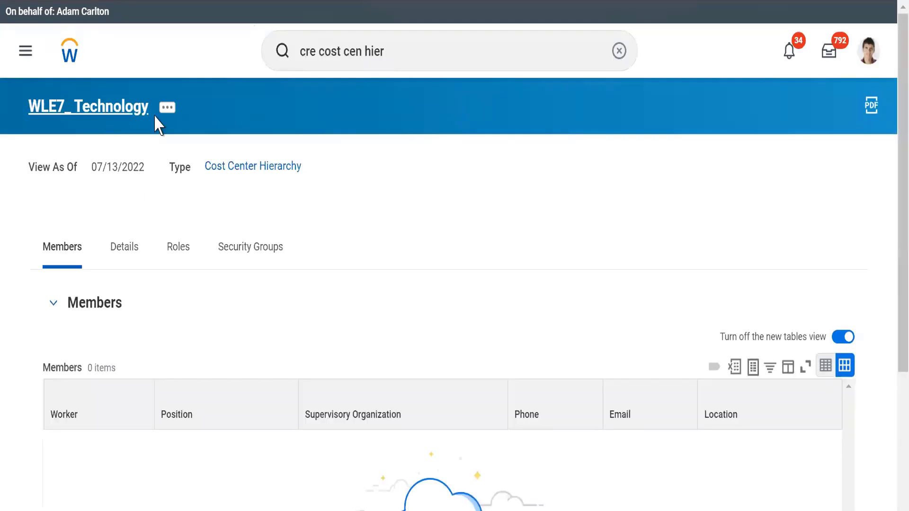
# Step: Switch to the notes to review the planned Technology branches Core Tech, Data Sciences and ERP, and return to Workday
pyautogui.hotkey('alt', 'Tab')
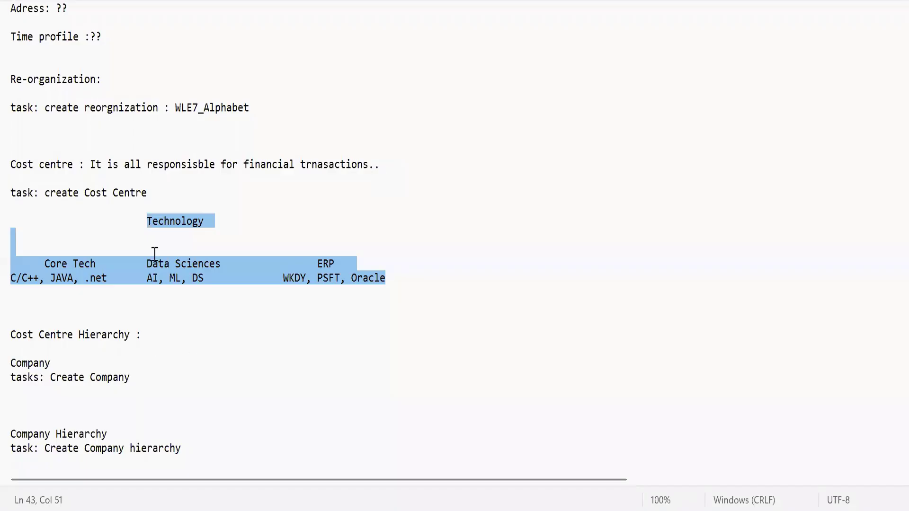
pyautogui.doubleClick(76, 264)
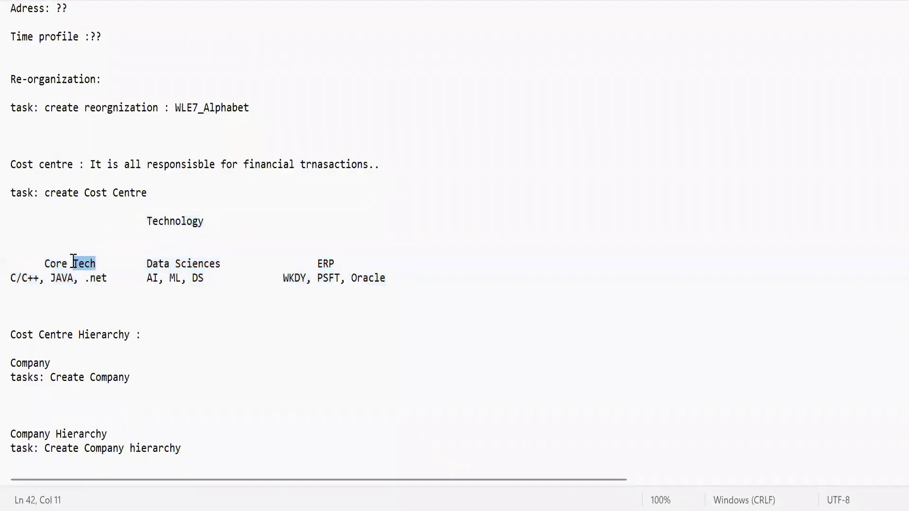
pyautogui.doubleClick(157, 264)
pyautogui.doubleClick(325, 264)
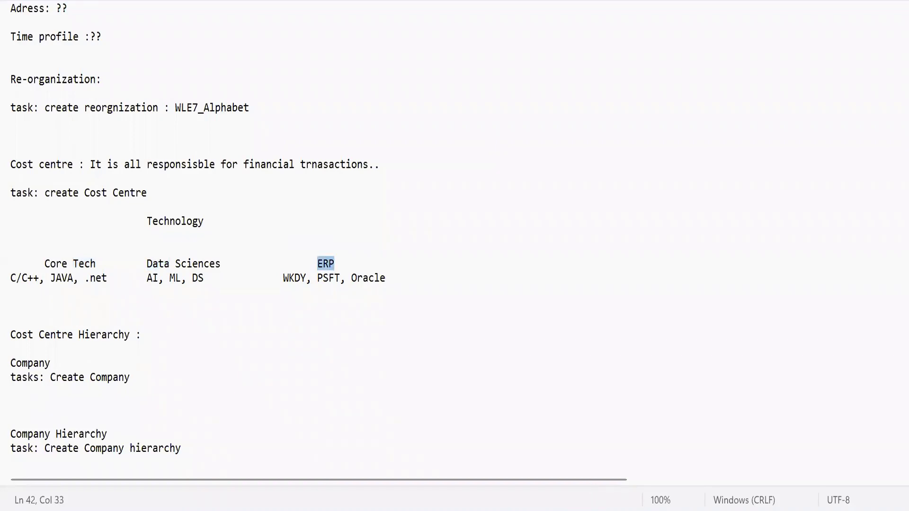
pyautogui.click(595, 510)
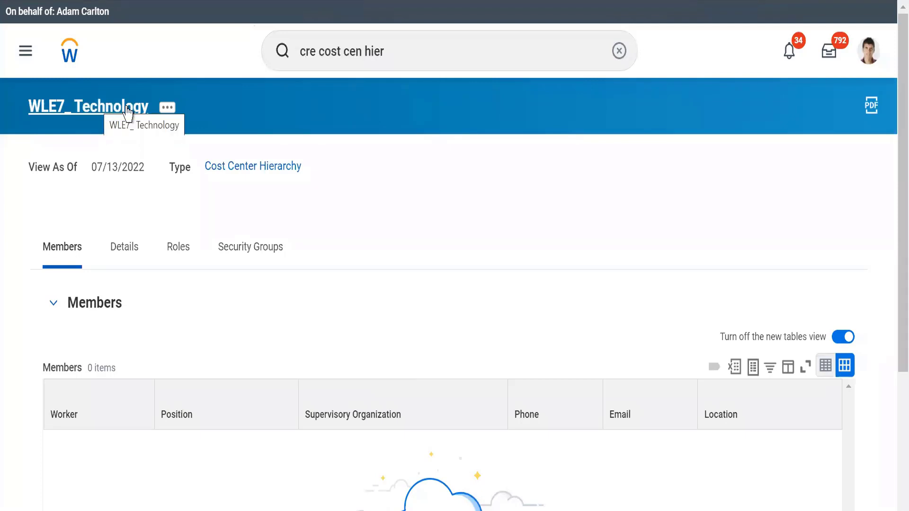
# Step: Start creating a subordinate of the WLE7_ Technology cost center hierarchy through its reorganization actions, accepting the 07/13/2022 effective date
pyautogui.click(165, 106)
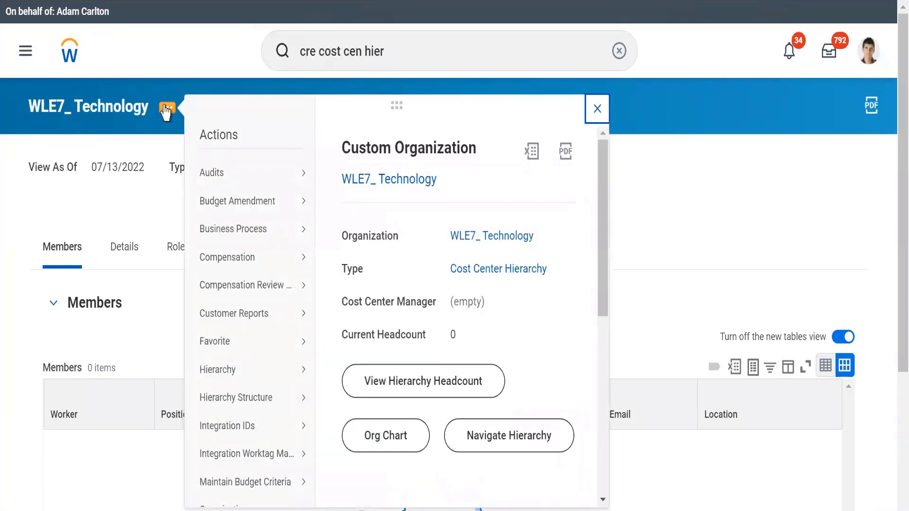
pyautogui.moveTo(602, 301); pyautogui.dragTo(600, 461)
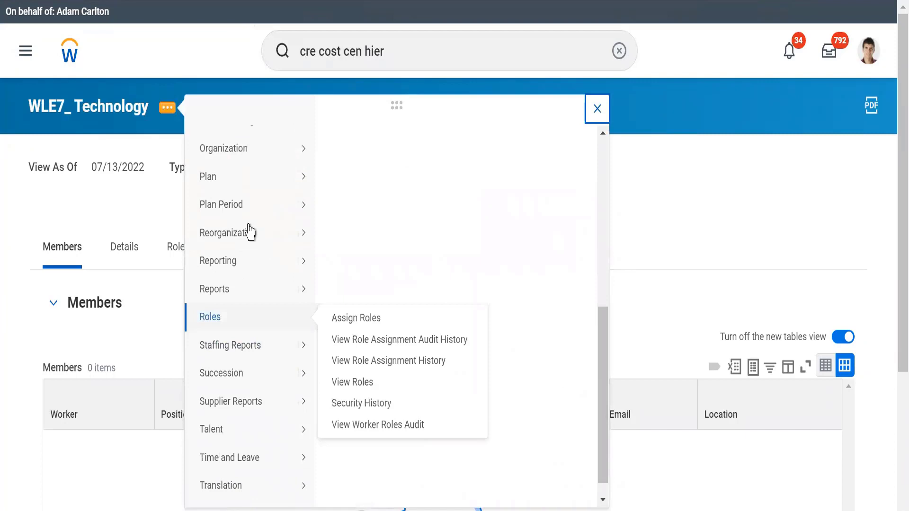
pyautogui.moveTo(249, 232)
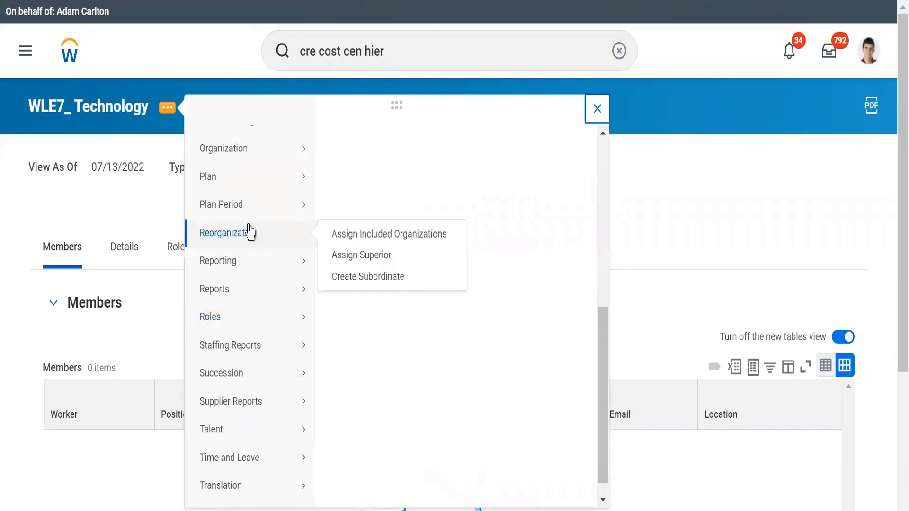
pyautogui.click(359, 279)
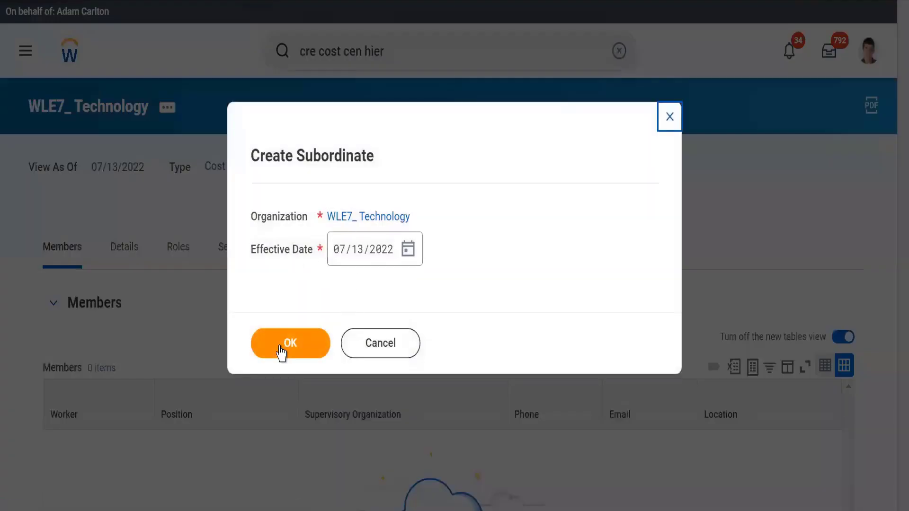
pyautogui.click(281, 350)
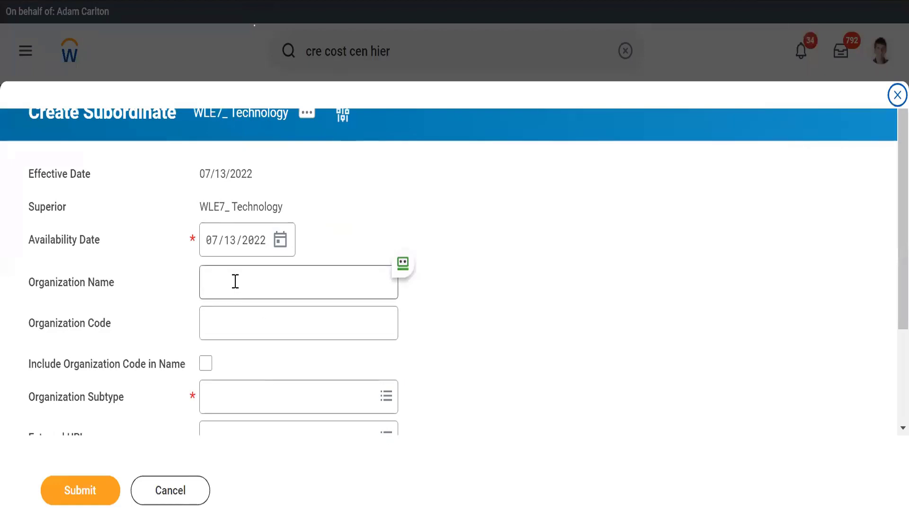
# Step: Name the subordinate organization ERP with organization code WLE7_, including the code in its name
pyautogui.click(235, 281)
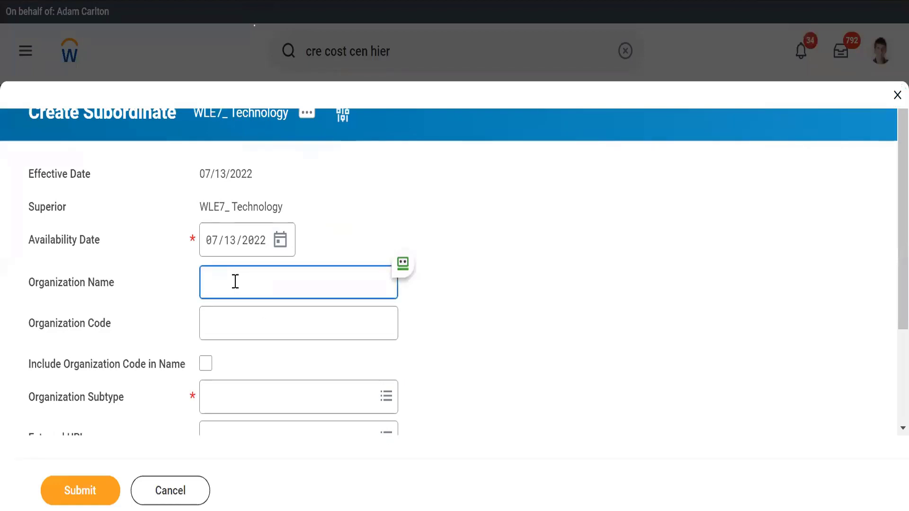
pyautogui.write('ERP')
pyautogui.click(224, 332)
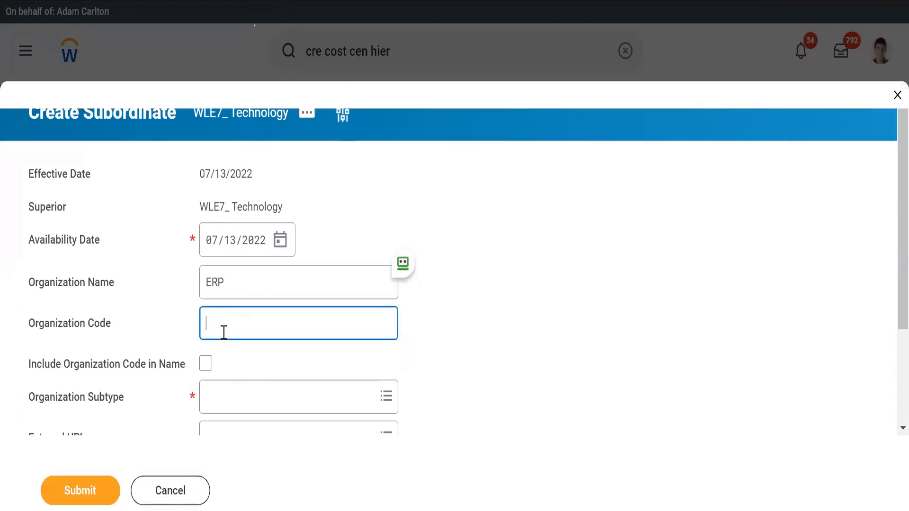
pyautogui.write('WEL&')
pyautogui.write('_')
pyautogui.press('BackSpace')
pyautogui.press('BackSpace')
pyautogui.press('BackSpace')
pyautogui.write('LE7_')
pyautogui.click(205, 363)
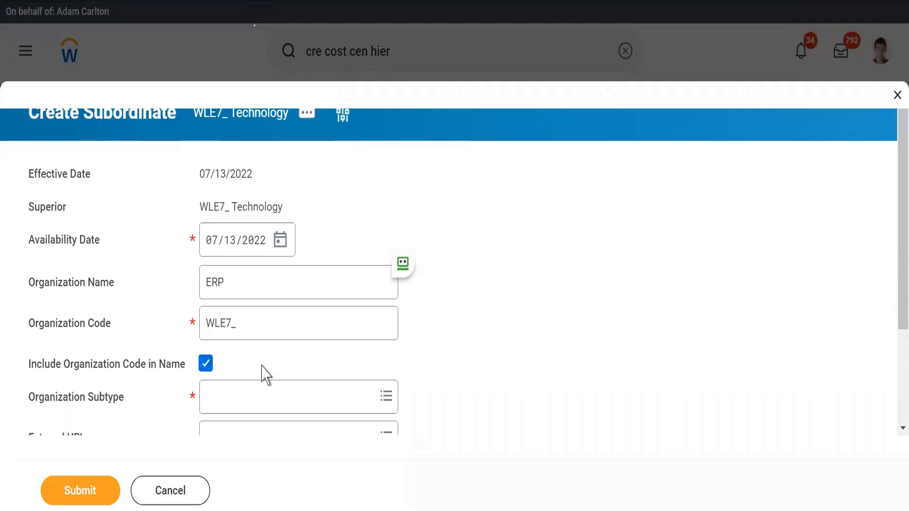
# Step: Set the ERP subordinate's organization subtype to Cost Center and submit it
pyautogui.scroll(-3, 265, 374)
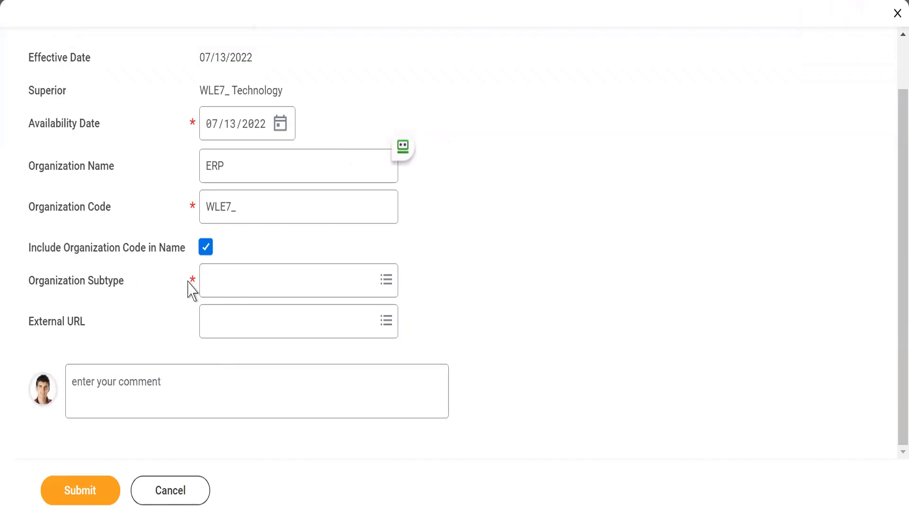
pyautogui.click(214, 281)
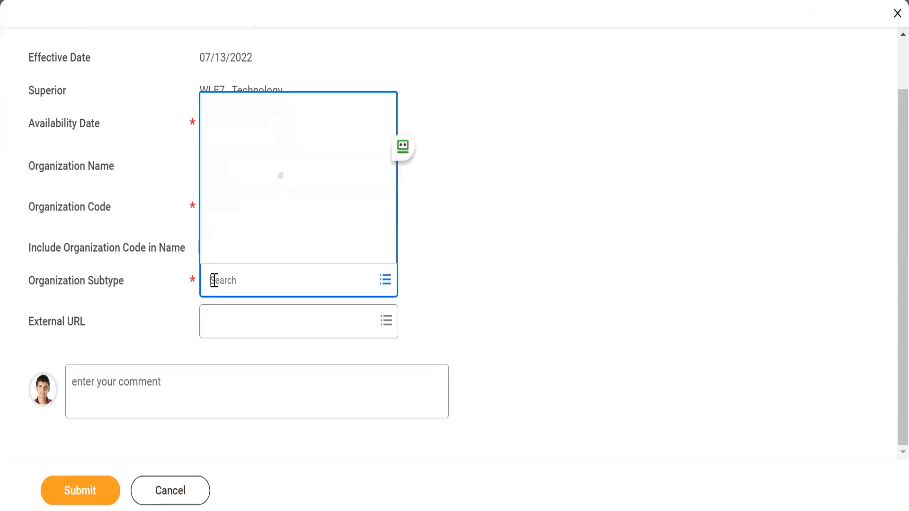
pyautogui.write('cost cent')
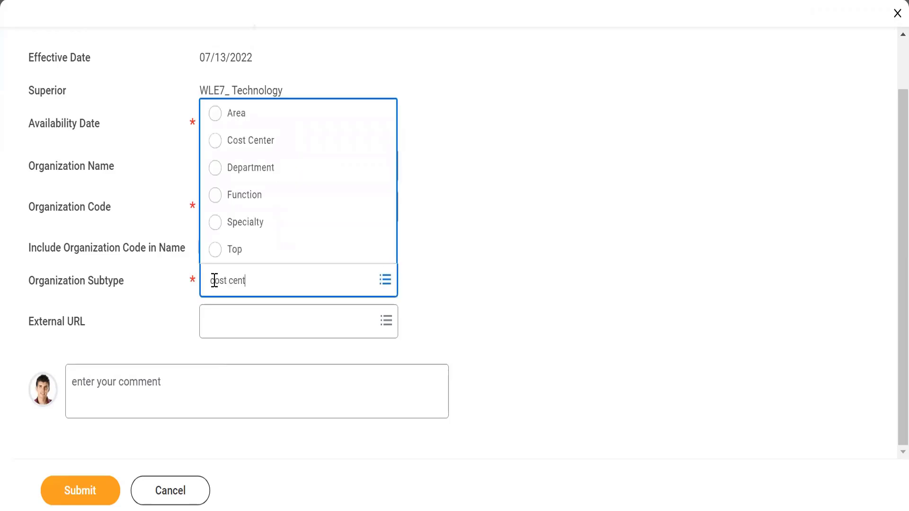
pyautogui.press('Return')
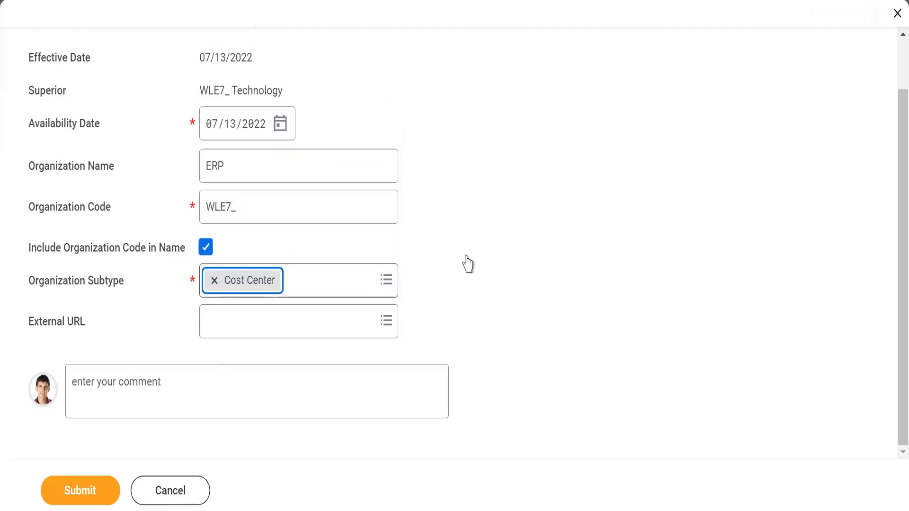
pyautogui.click(61, 496)
pyautogui.click(62, 496)
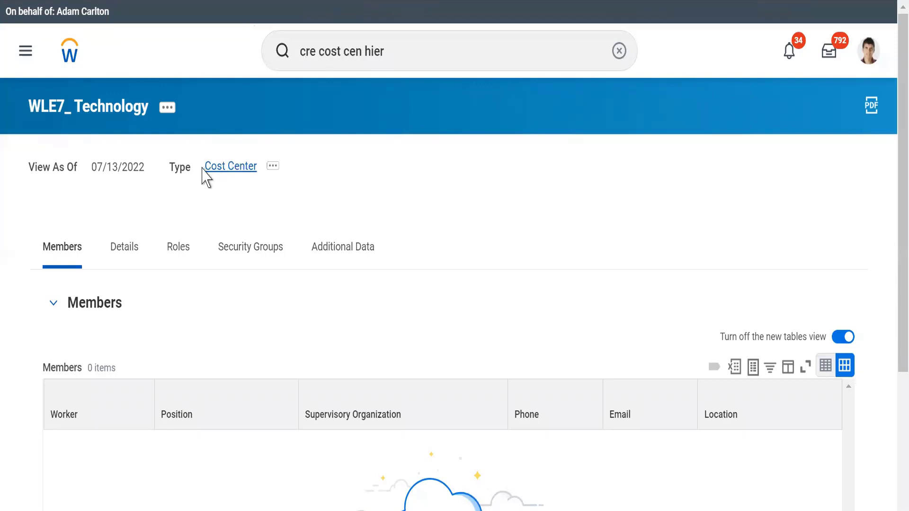
# Step: Search for WLE7_ and open the WLE7_ Technology cost center hierarchy
pyautogui.click(419, 53)
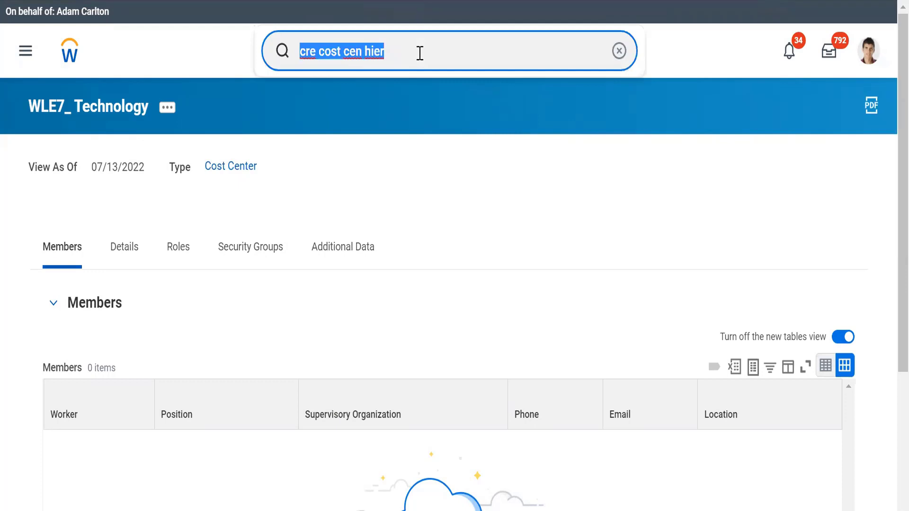
pyautogui.write('WLE7')
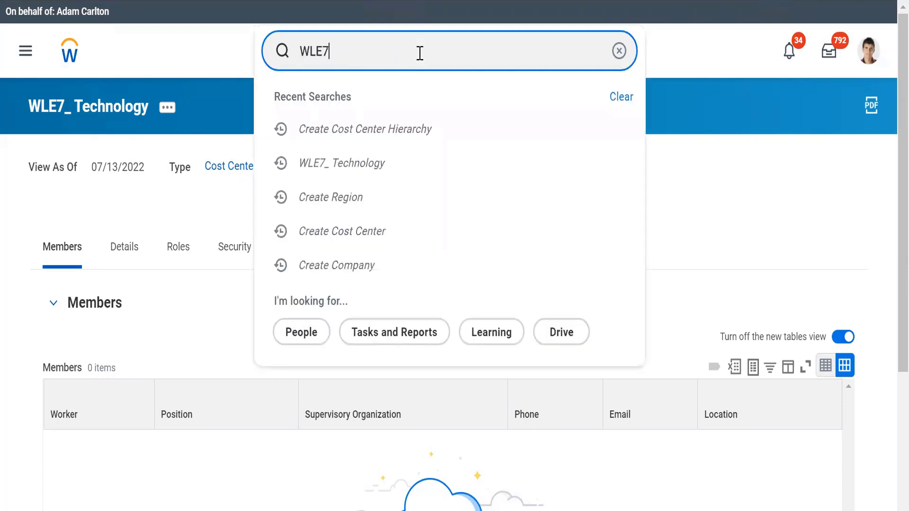
pyautogui.write('_')
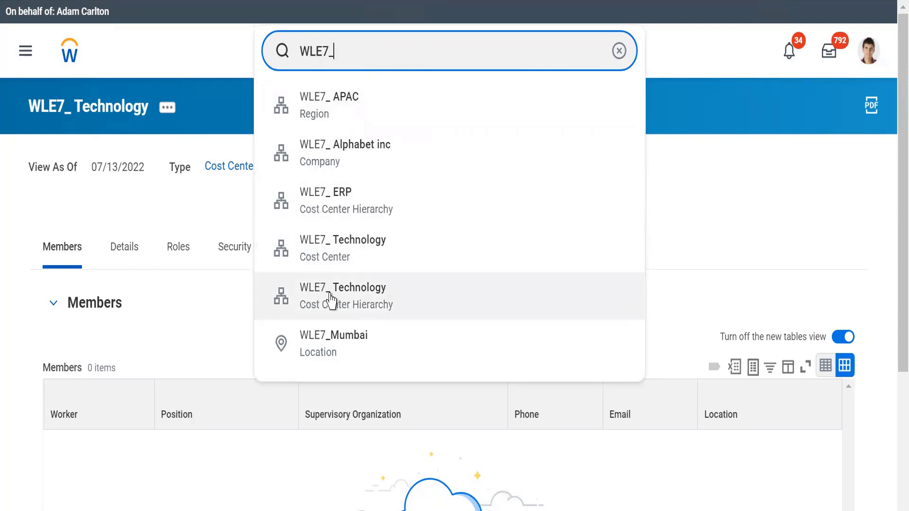
pyautogui.click(354, 311)
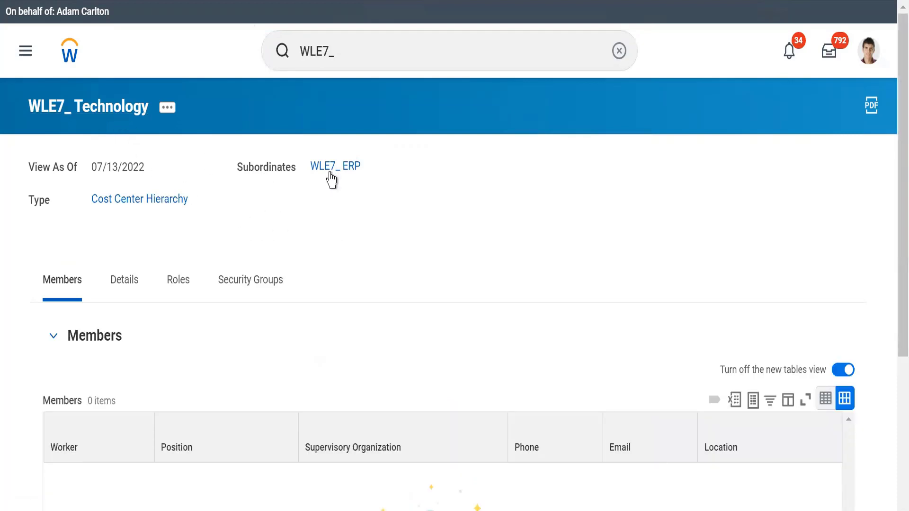
# Step: Open the org chart of the WLE7_ Technology cost center hierarchy and examine its structure
pyautogui.click(166, 120)
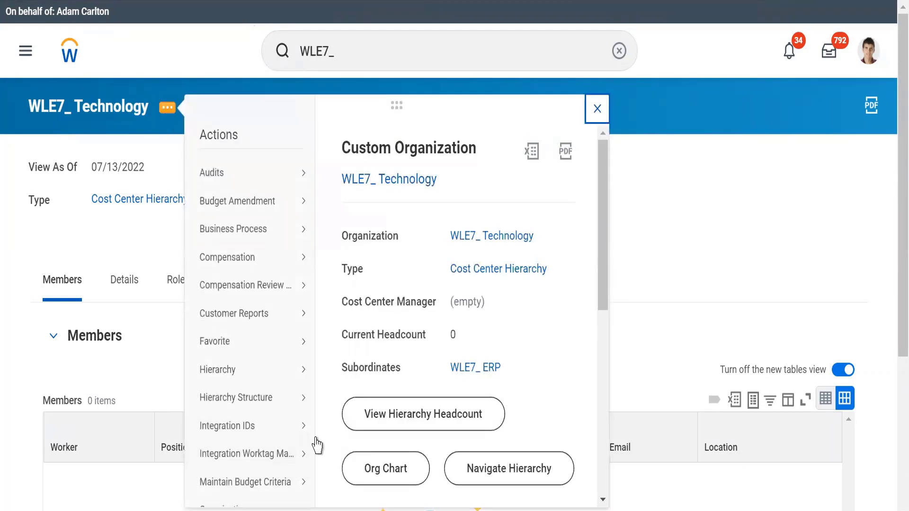
pyautogui.click(383, 482)
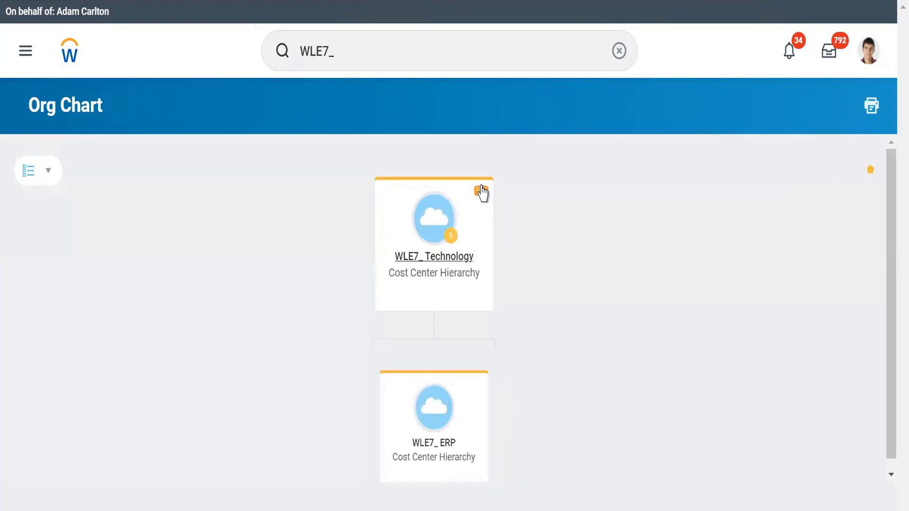
pyautogui.moveTo(890, 386); pyautogui.dragTo(890, 397)
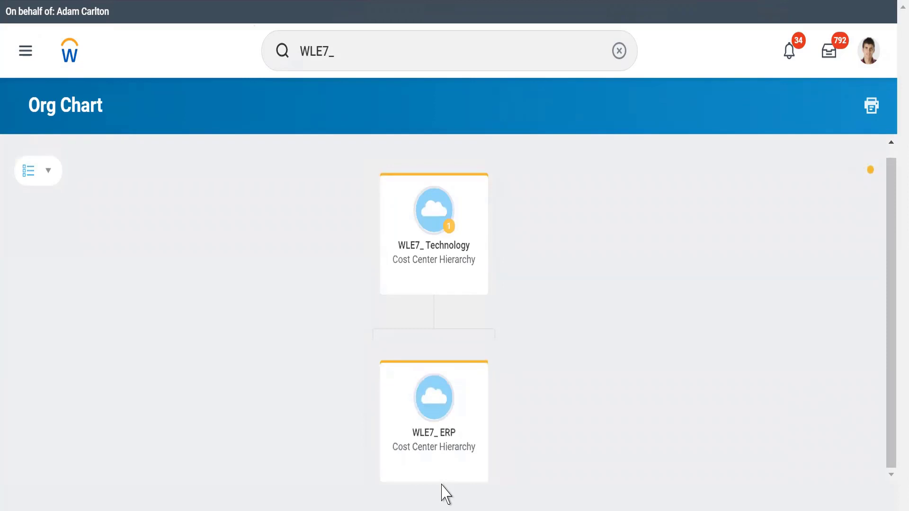
# Step: Check the reorganization actions available for the WLE7_ ERP organization in the org chart
pyautogui.moveTo(483, 373)
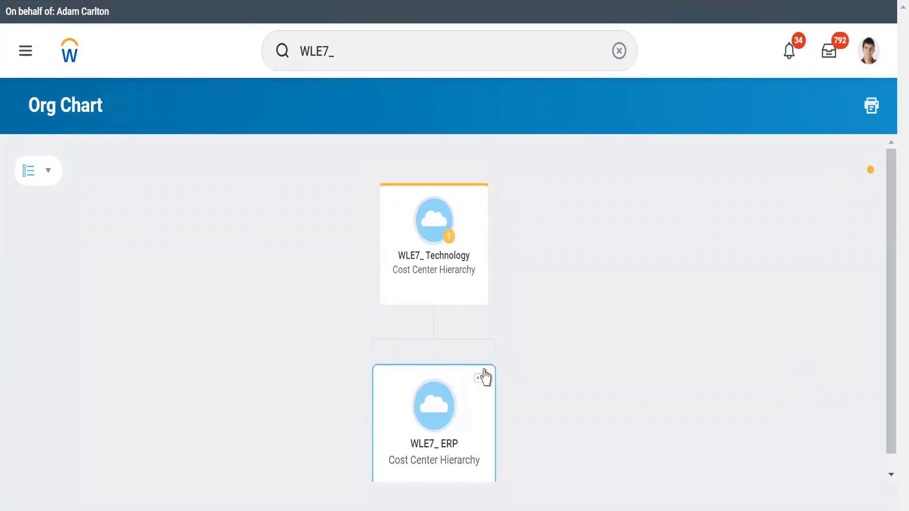
pyautogui.click(482, 372)
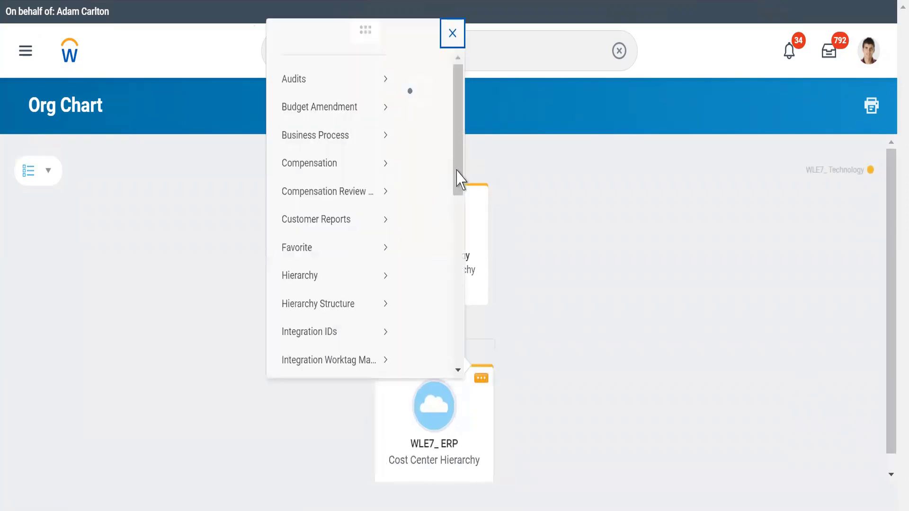
pyautogui.scroll(-6, 456, 293)
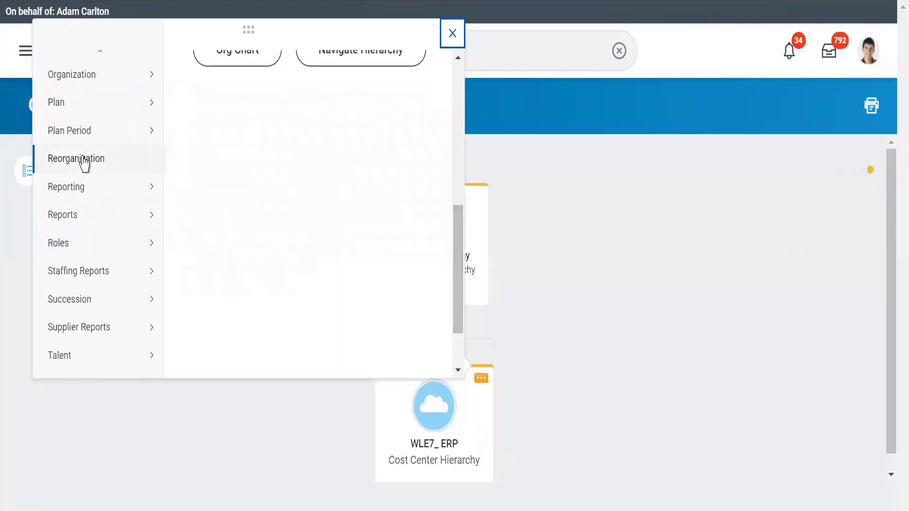
pyautogui.moveTo(142, 187)
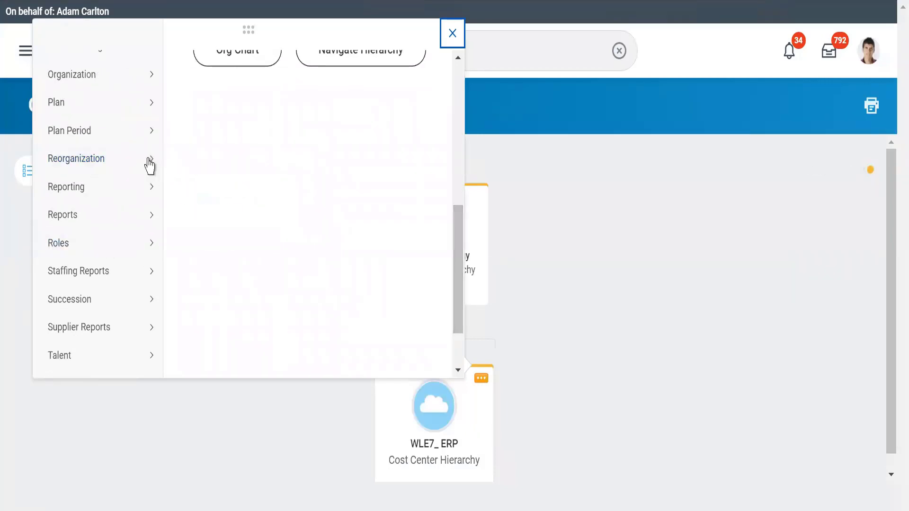
pyautogui.moveTo(148, 160)
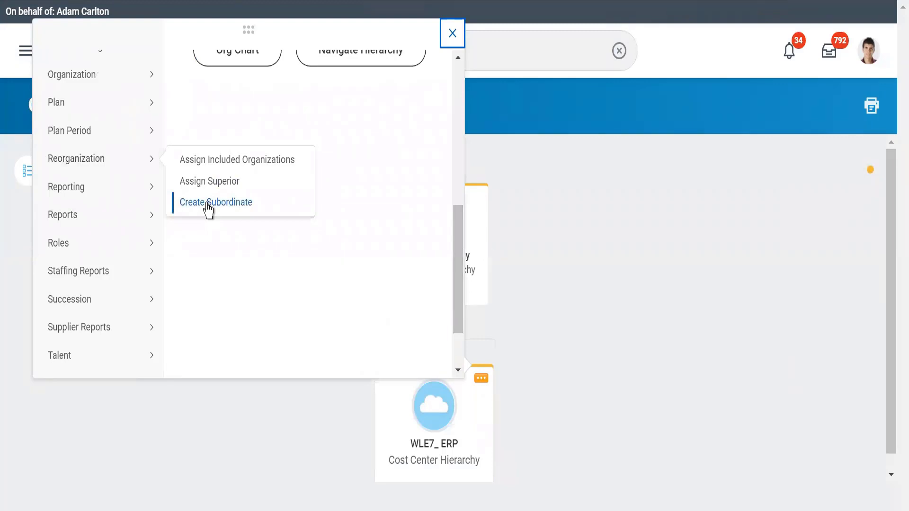
pyautogui.click(227, 456)
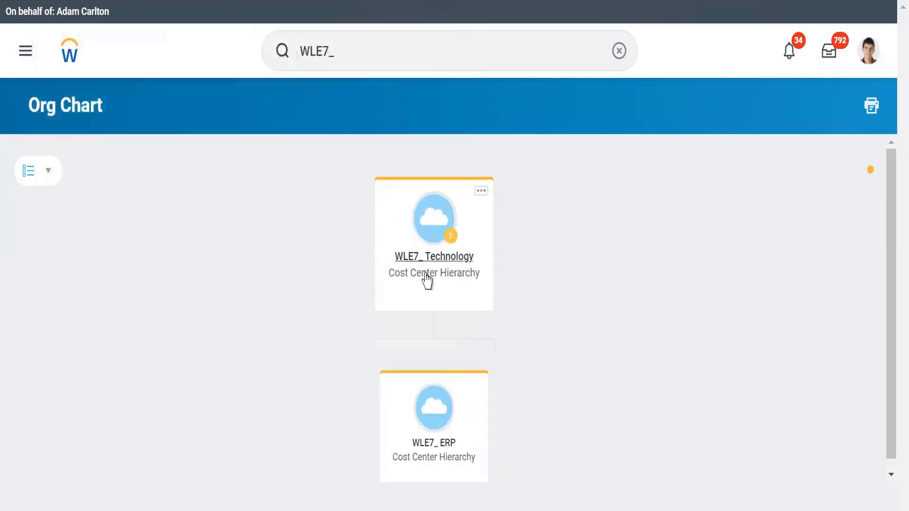
# Step: Look through the related actions of the WLE7_ Technology hierarchy in the org chart and dismiss them
pyautogui.click(481, 192)
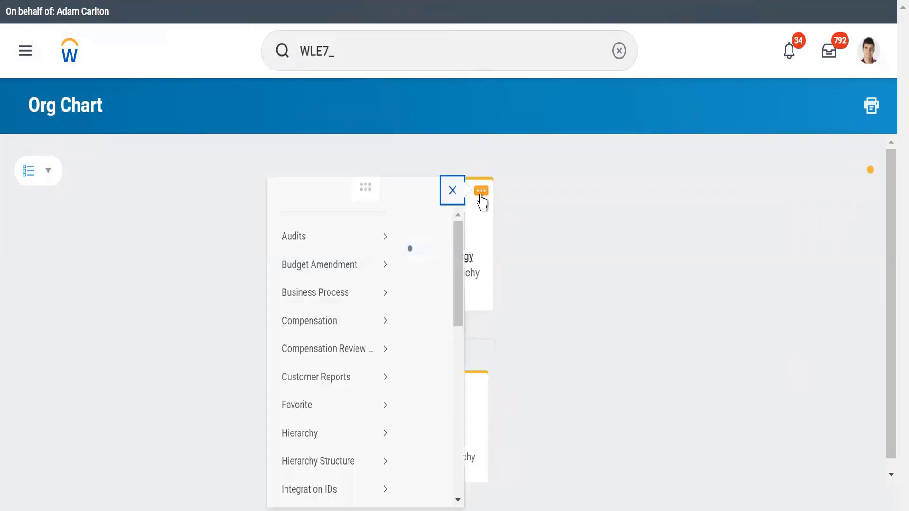
pyautogui.scroll(-5, 462, 350)
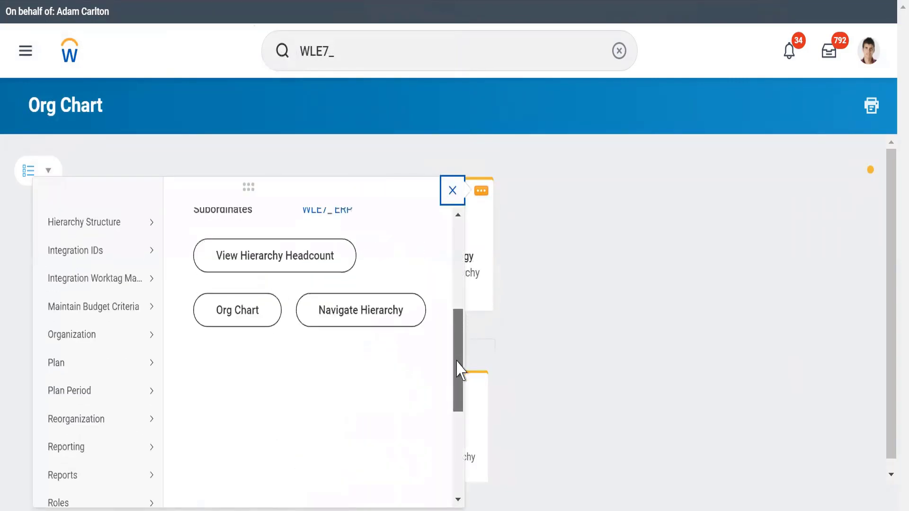
pyautogui.moveTo(101, 394)
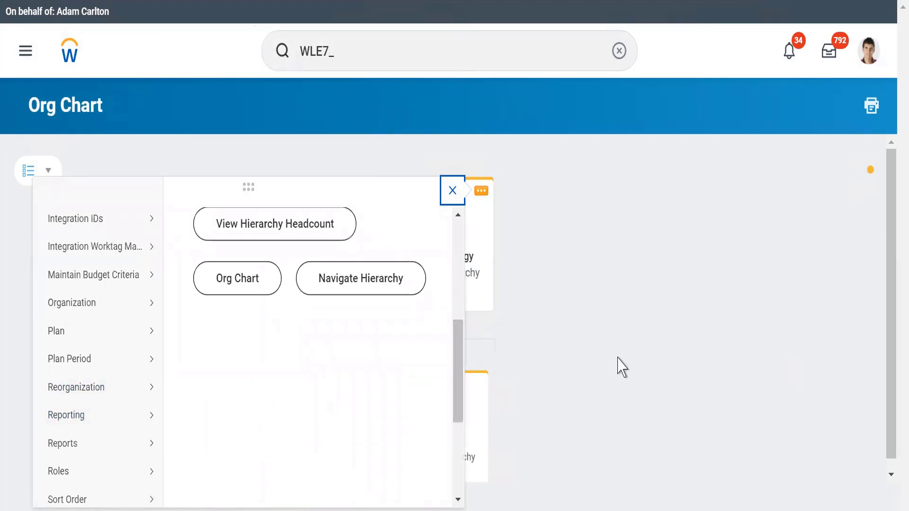
pyautogui.click(618, 358)
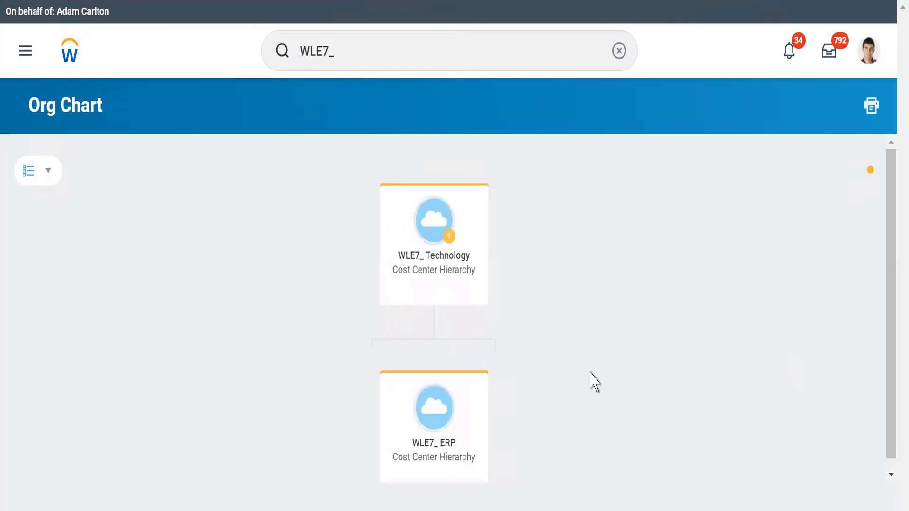
# Step: Review the WLE7_ ERP organization's reorganization options again and its summary details from the org chart
pyautogui.click(468, 261)
pyautogui.moveTo(134, 235)
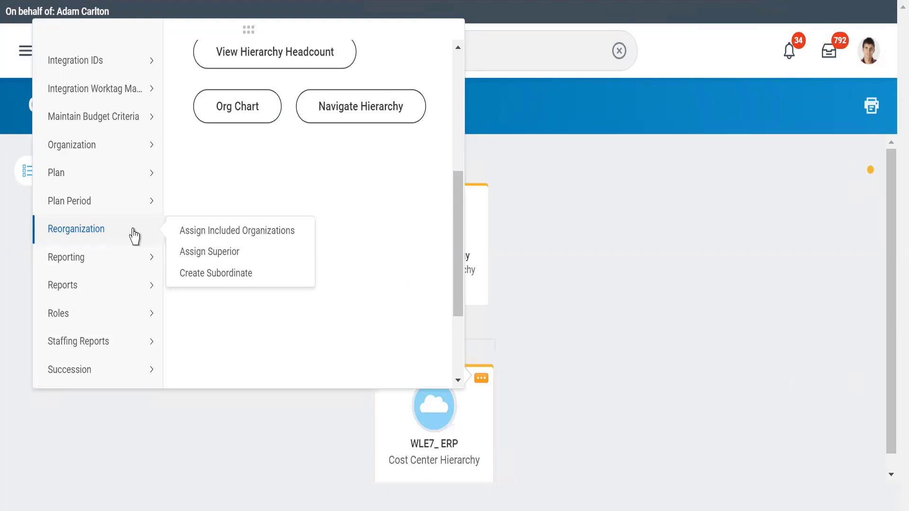
pyautogui.click(692, 296)
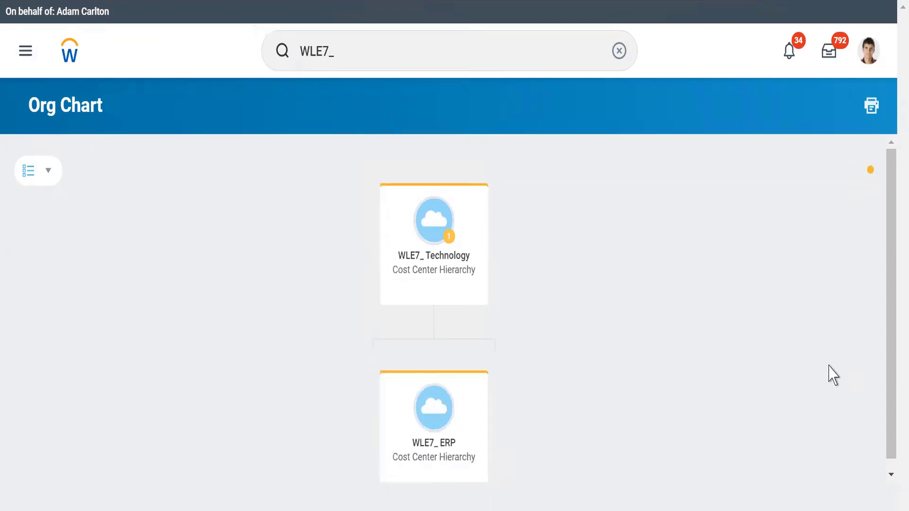
pyautogui.moveTo(895, 434); pyautogui.dragTo(893, 443)
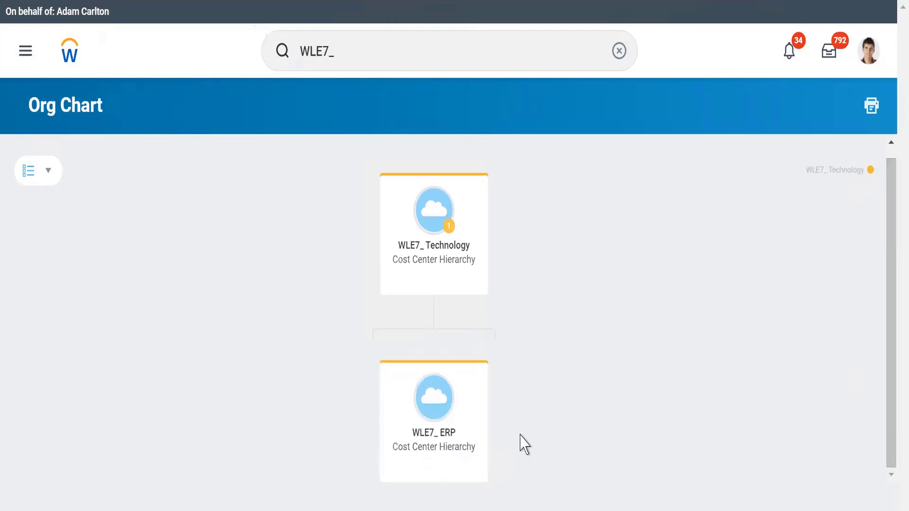
pyautogui.click(477, 377)
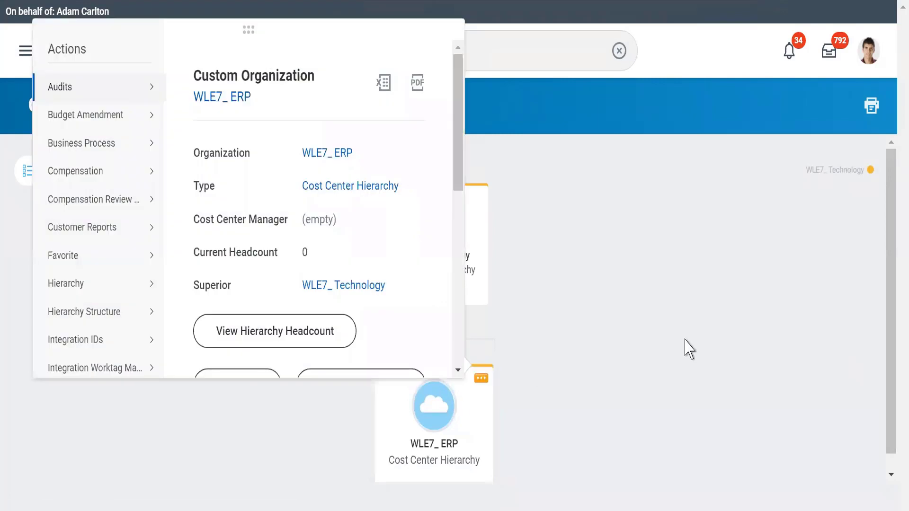
pyautogui.click(684, 349)
pyautogui.moveTo(890, 413); pyautogui.dragTo(889, 438)
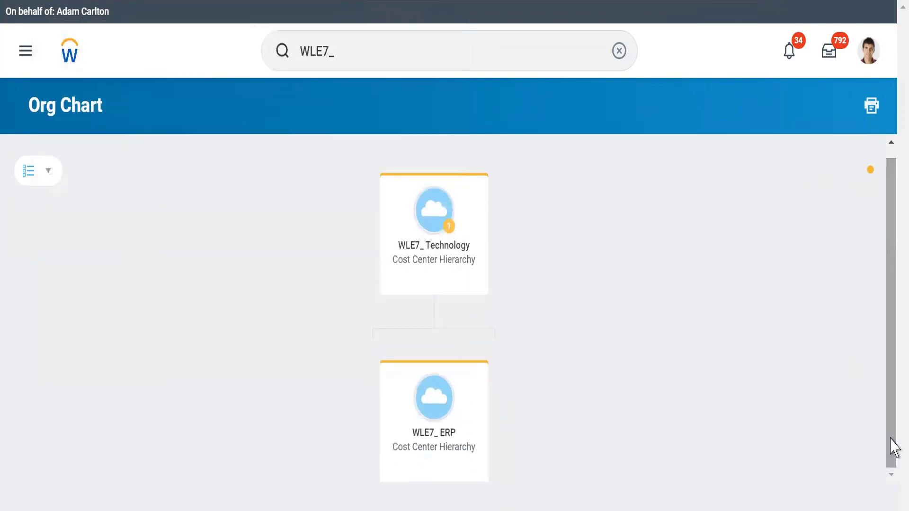
# Step: Open the WLE7_ ERP cost center hierarchy from the org chart and check its superior organization
pyautogui.moveTo(410, 447)
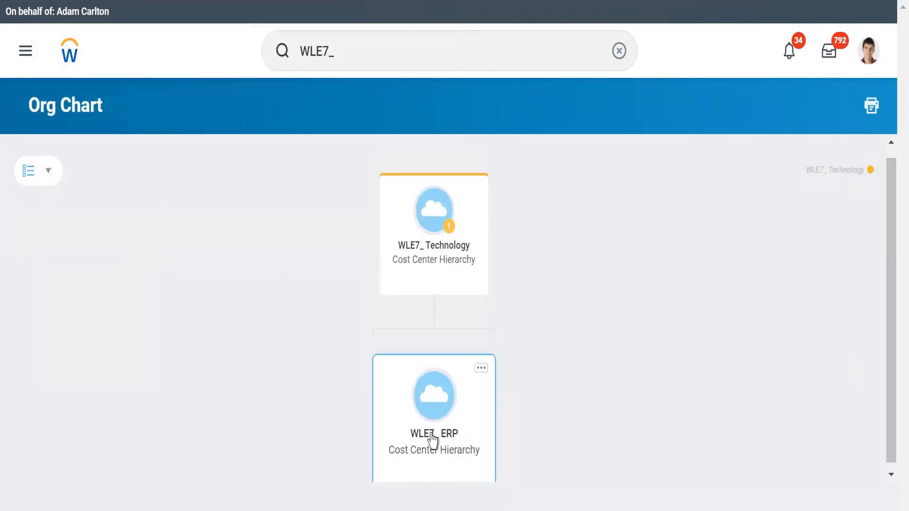
pyautogui.click(432, 441)
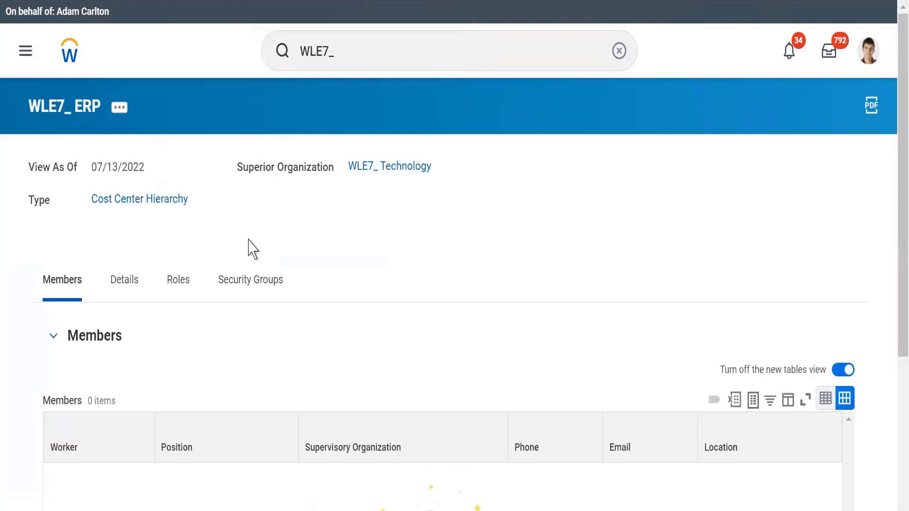
pyautogui.moveTo(373, 176)
# Step: Look through the related actions of WLE7_ ERP and view its hierarchy as a tree
pyautogui.click(119, 108)
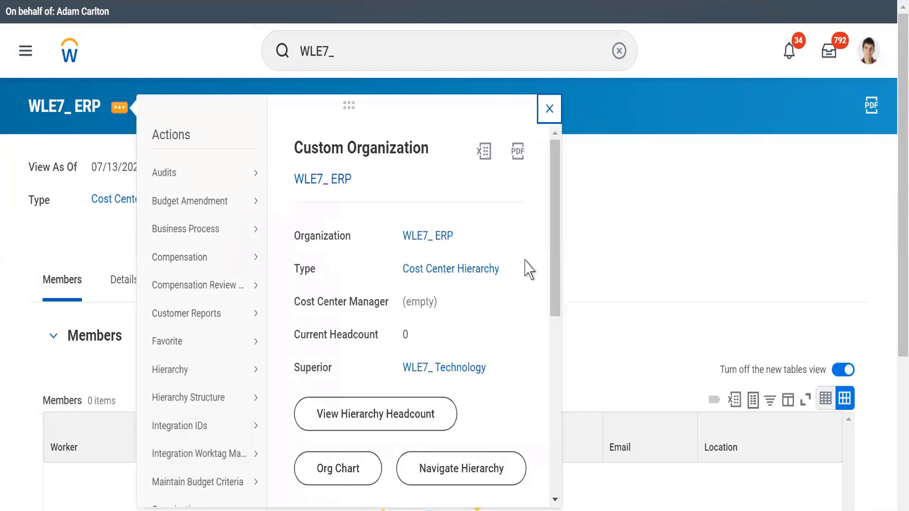
pyautogui.moveTo(556, 272); pyautogui.dragTo(544, 431)
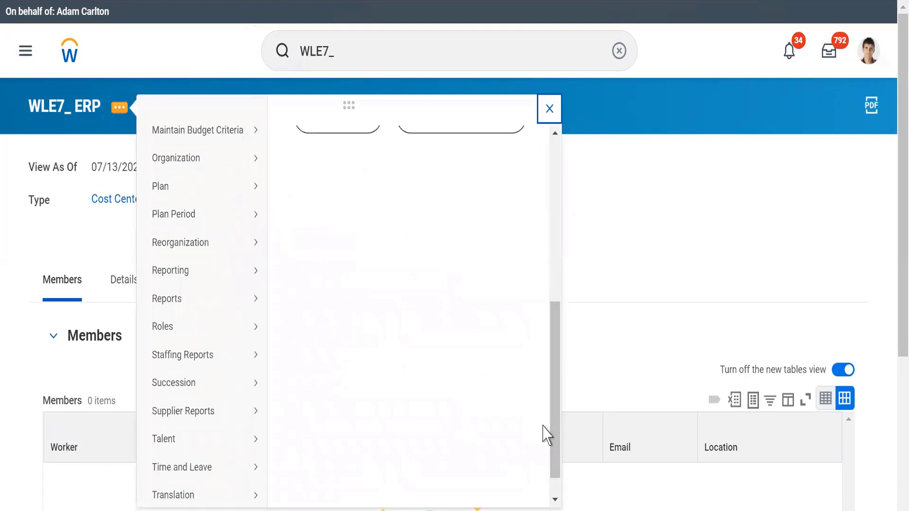
pyautogui.moveTo(206, 246)
pyautogui.moveTo(552, 370); pyautogui.dragTo(547, 284)
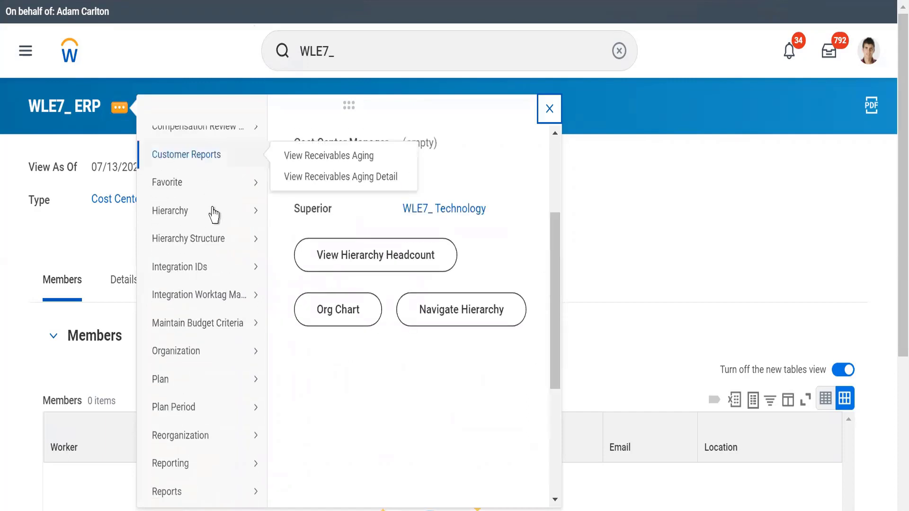
pyautogui.moveTo(215, 217)
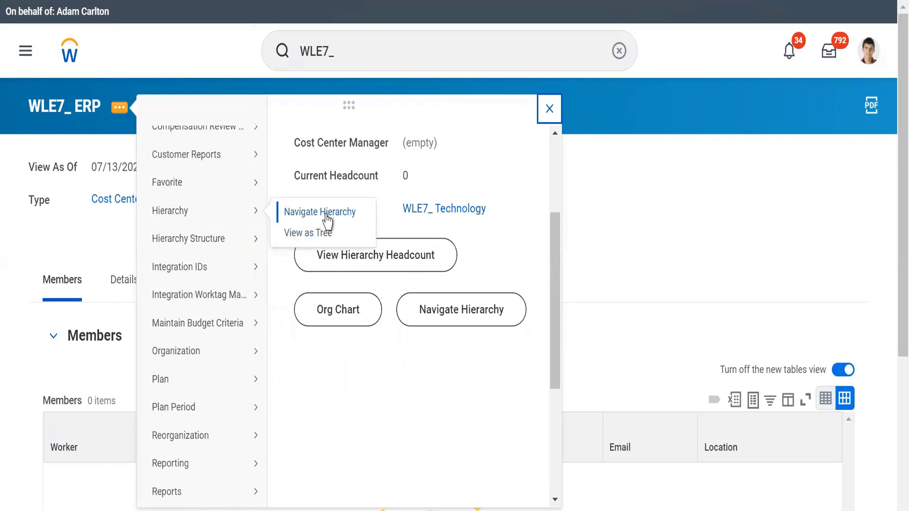
pyautogui.click(294, 233)
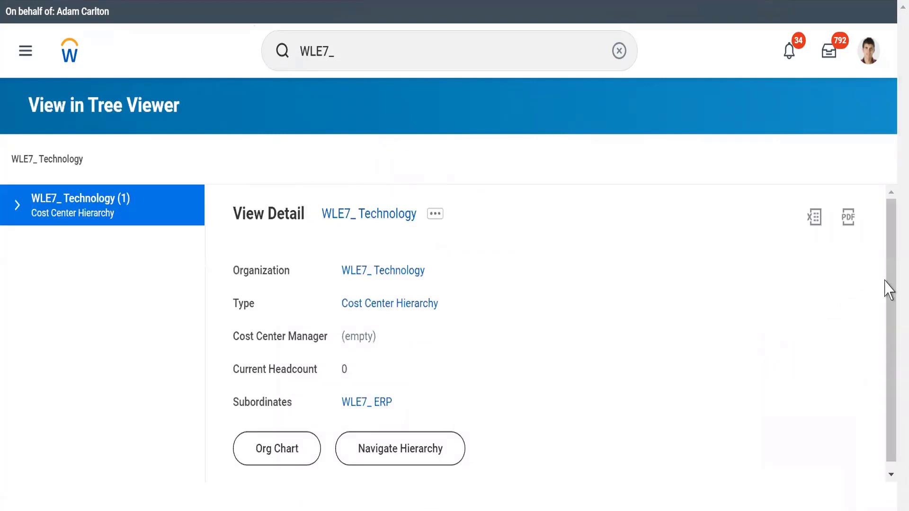
# Step: View the WLE7_ Technology org chart from the tree viewer, return, and open Navigate Hierarchy for the same organization
pyautogui.moveTo(890, 361); pyautogui.dragTo(892, 410)
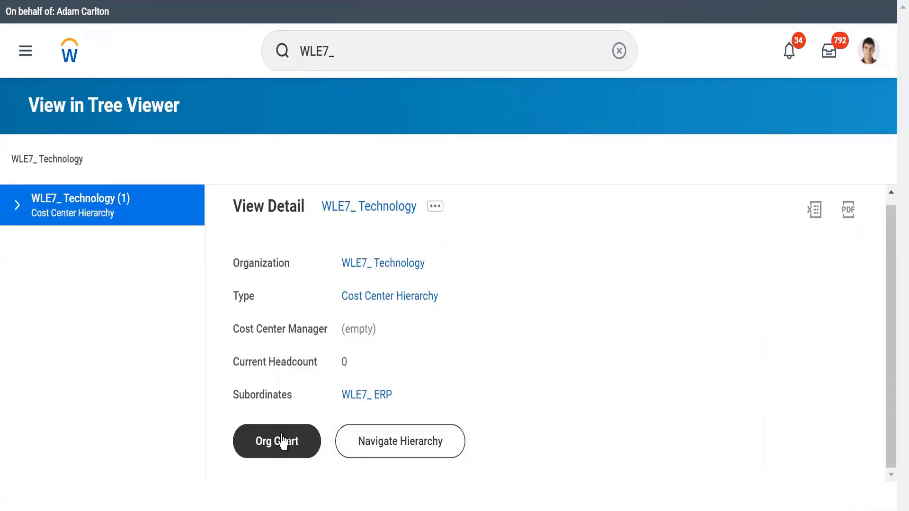
pyautogui.click(282, 441)
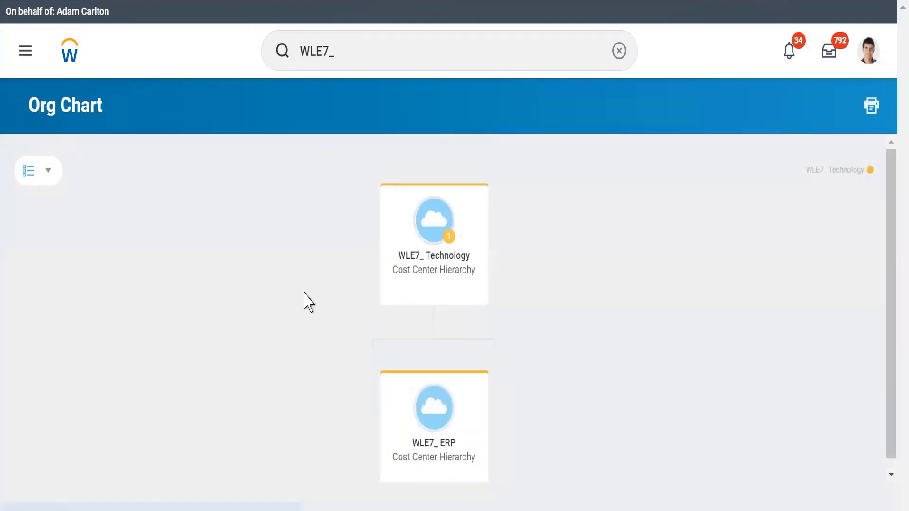
pyautogui.hotkey('alt', 'Left')
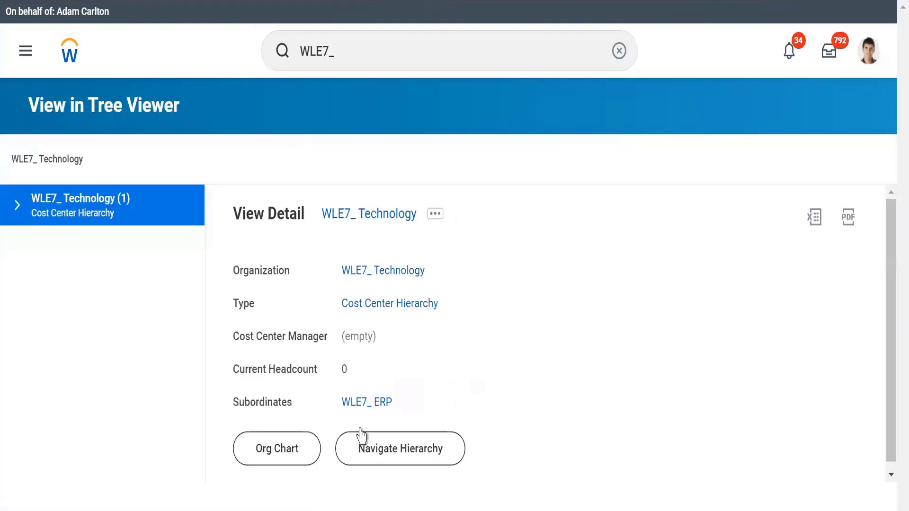
pyautogui.click(373, 454)
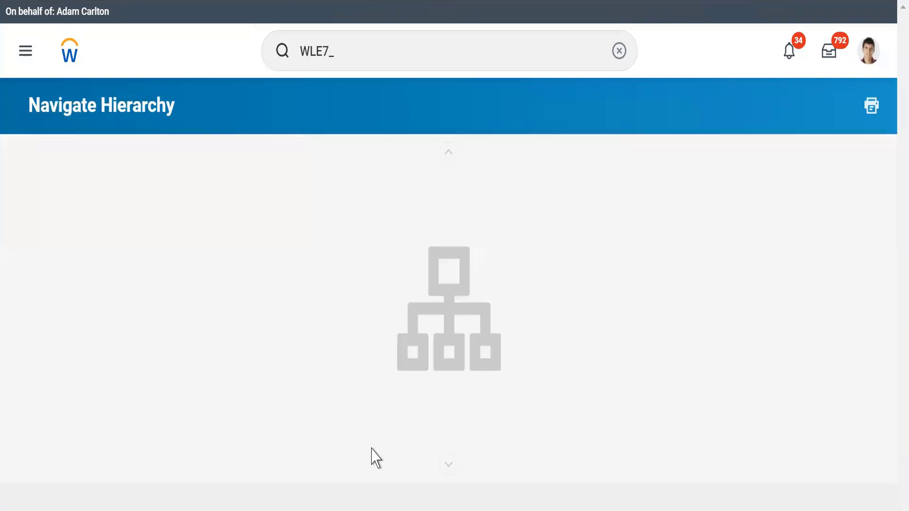